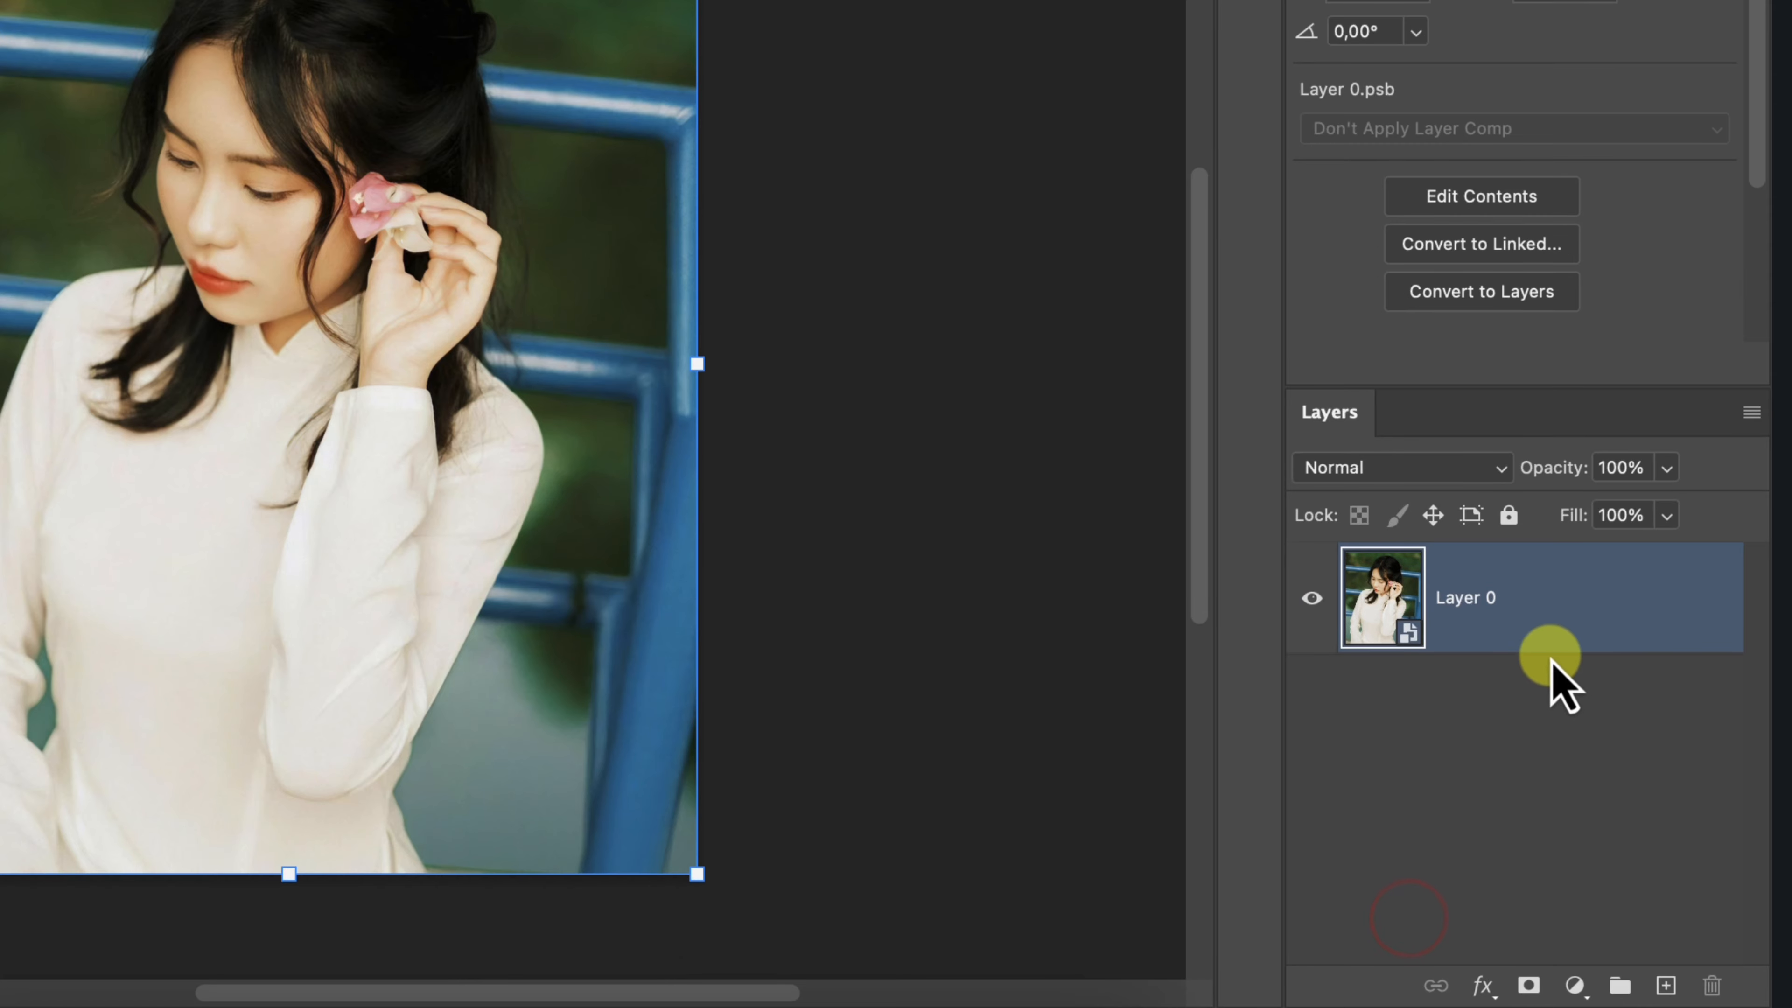
Duplicate the photo layer, Layer 0, twice.
left_click(1577, 608)
key("ctrl+j")
key("ctrl+j")
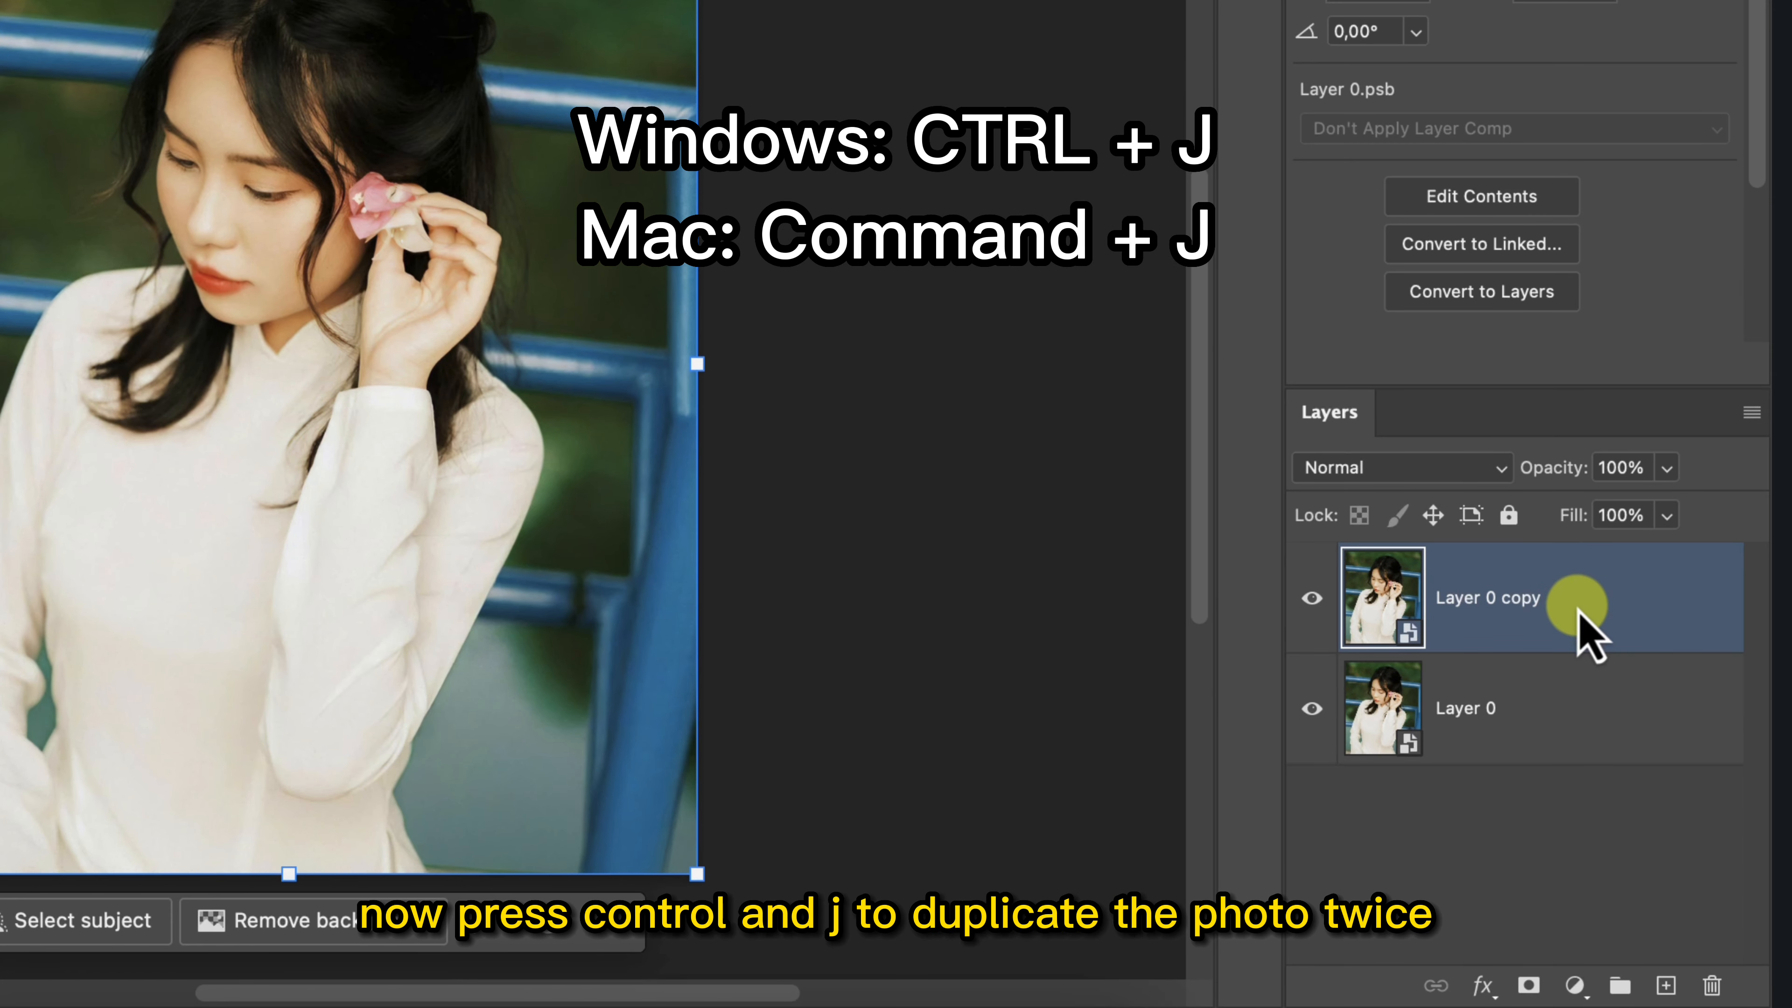
key("alt+bracketleft")
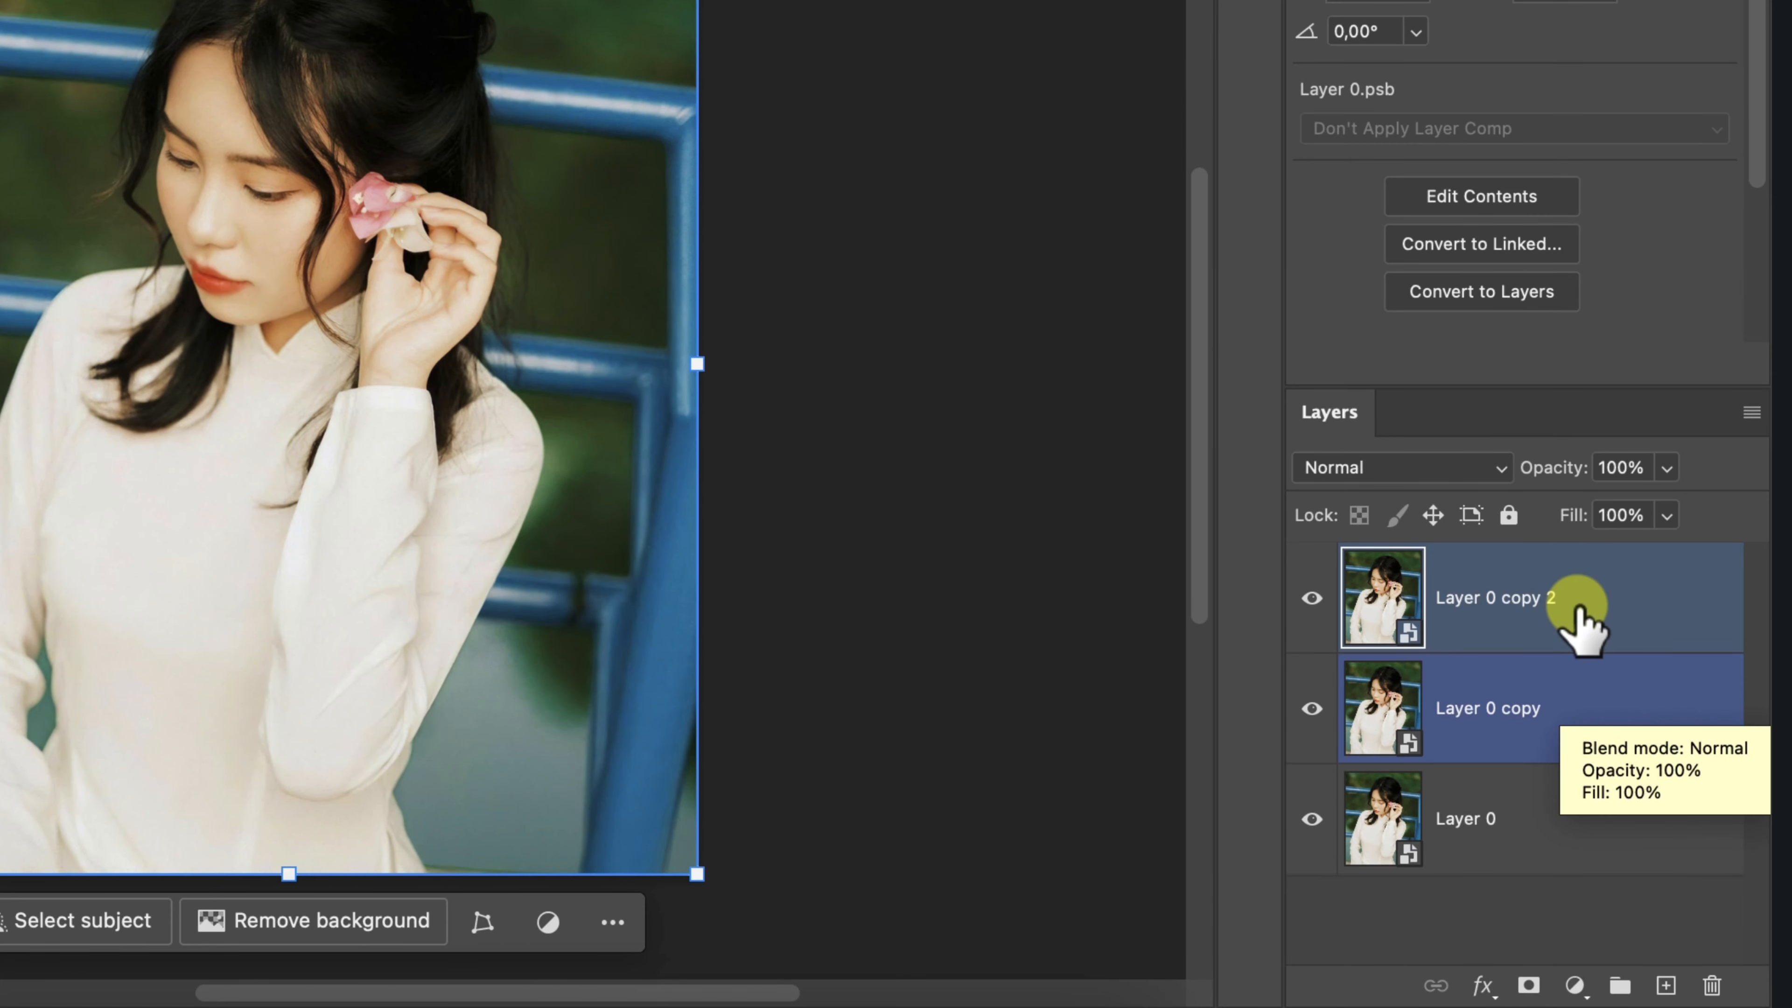
Hide both duplicate layers, Layer 0 copy 2 and Layer 0 copy, so only the original photo is shown.
left_click(1577, 605)
left_click(1311, 598)
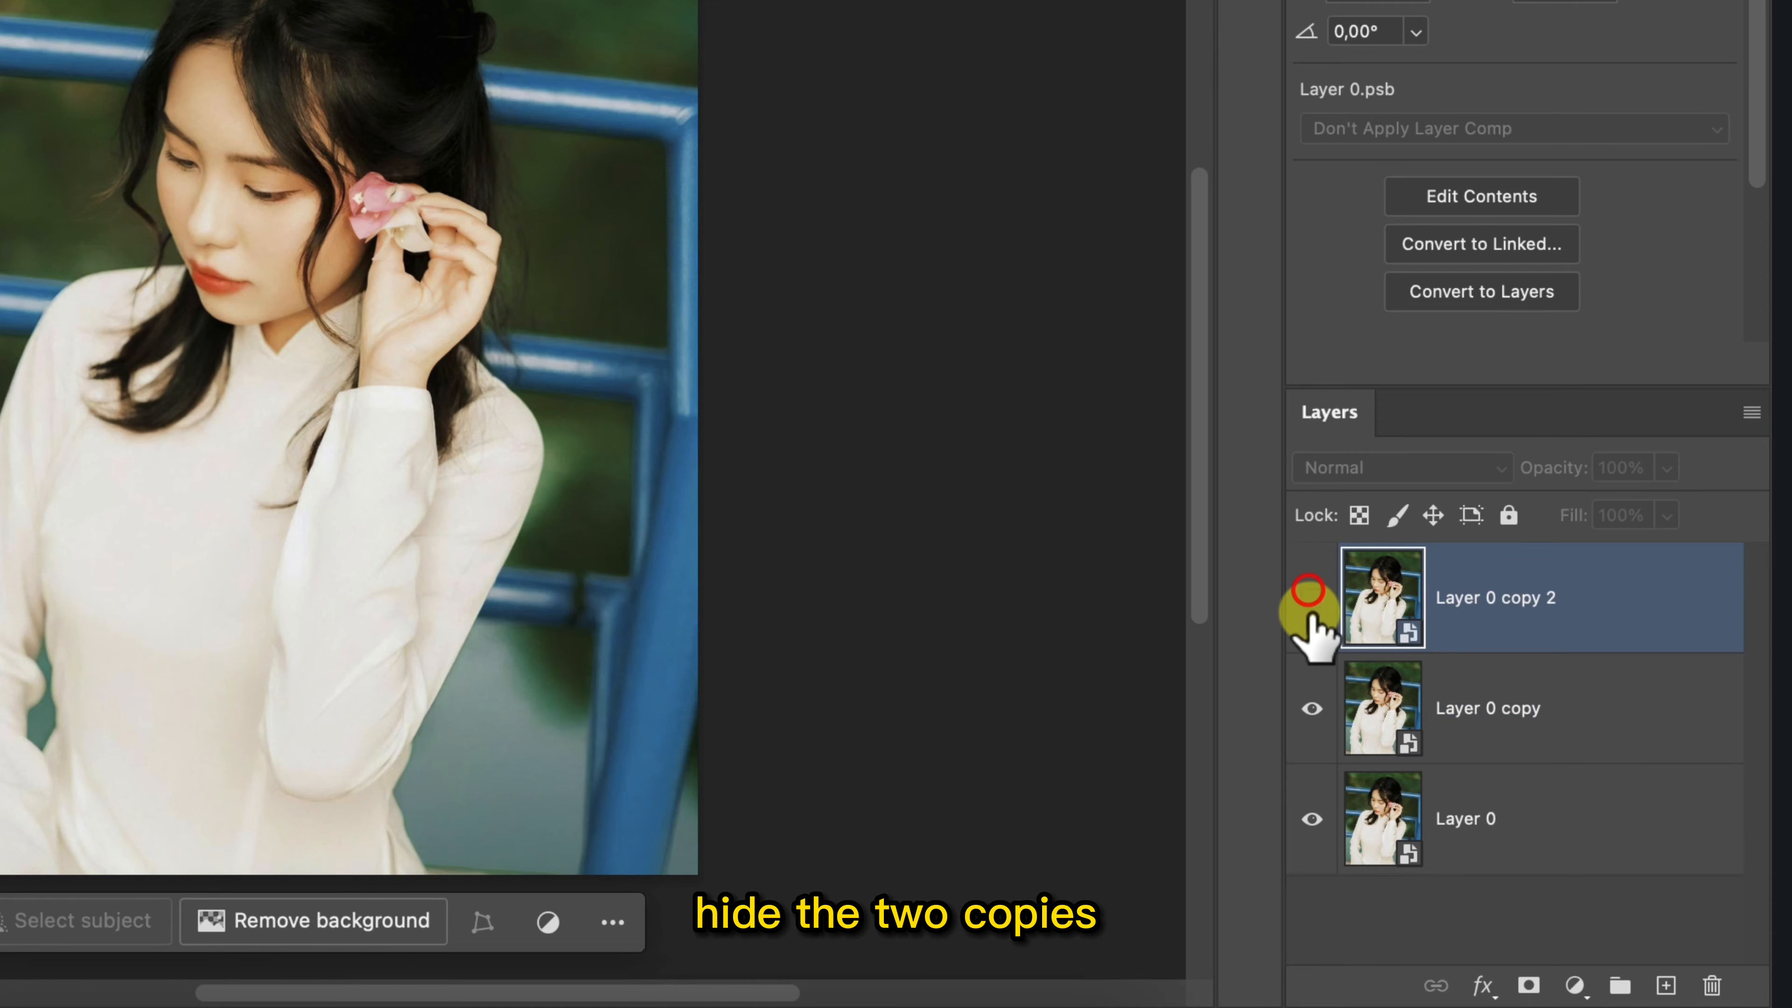
left_click(1312, 709)
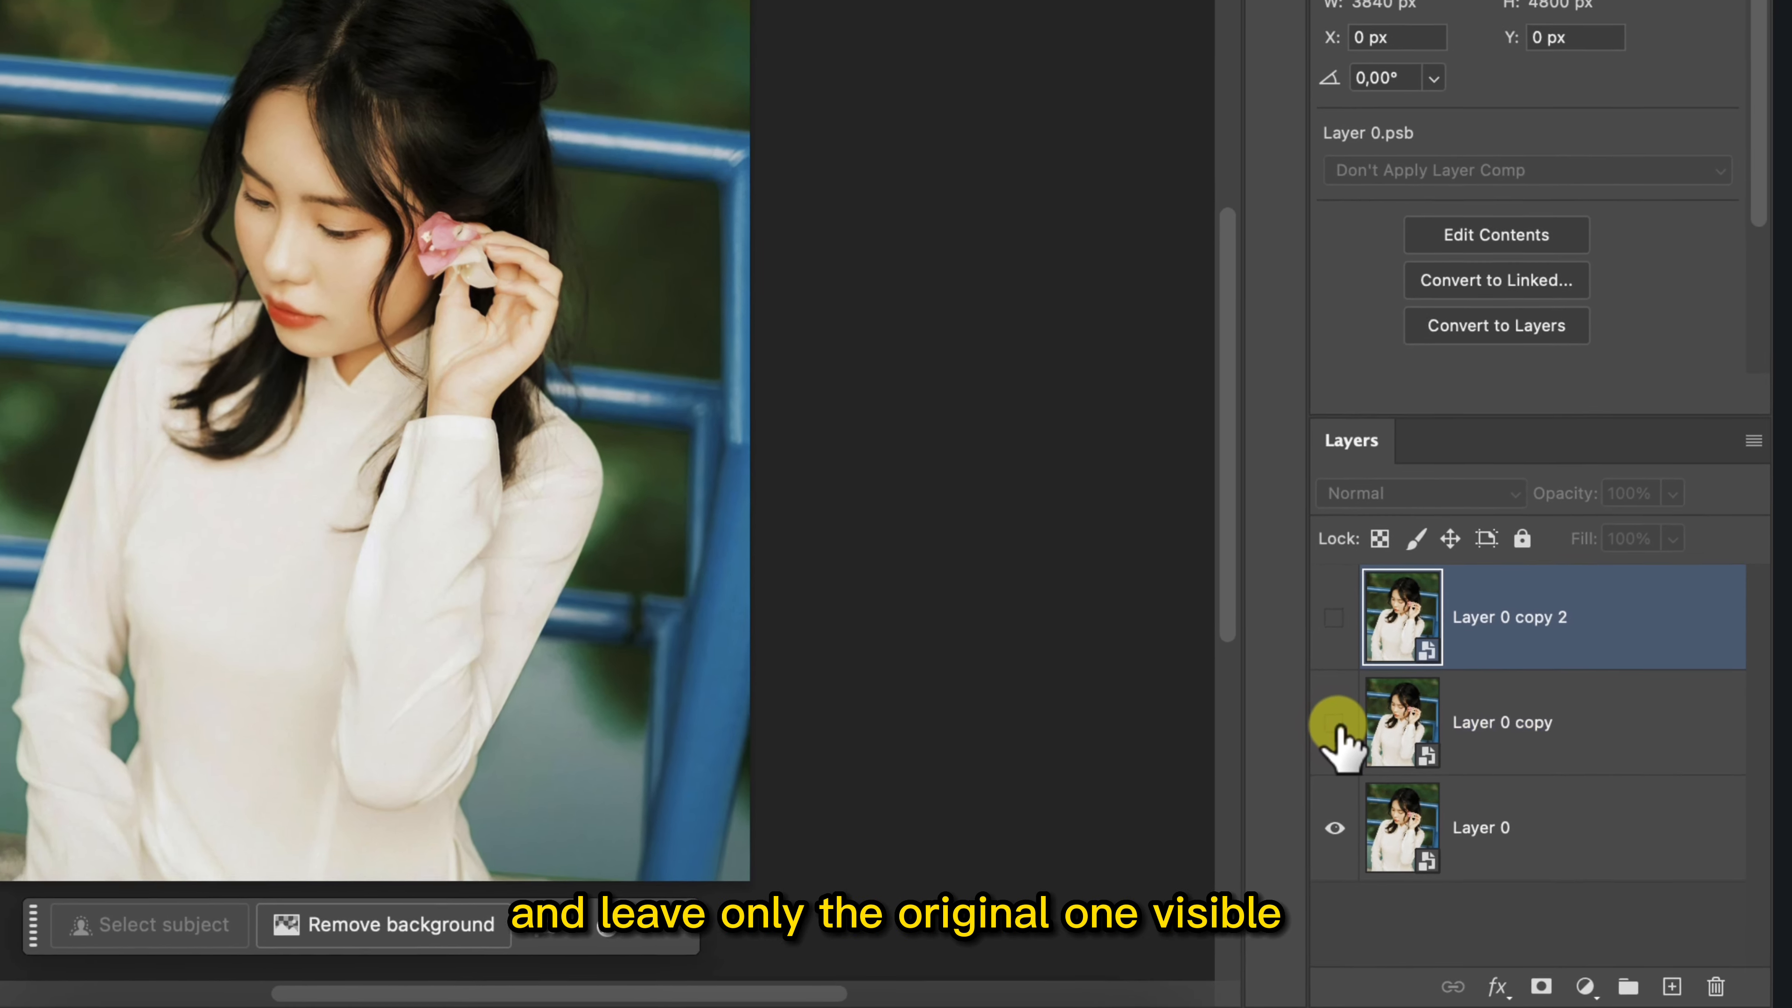
Apply the Filter Gallery's Poster Edges effect to Layer 0 with Edge Thickness 0, Edge Intensity 0 and Posterization 2.
left_click(1529, 805)
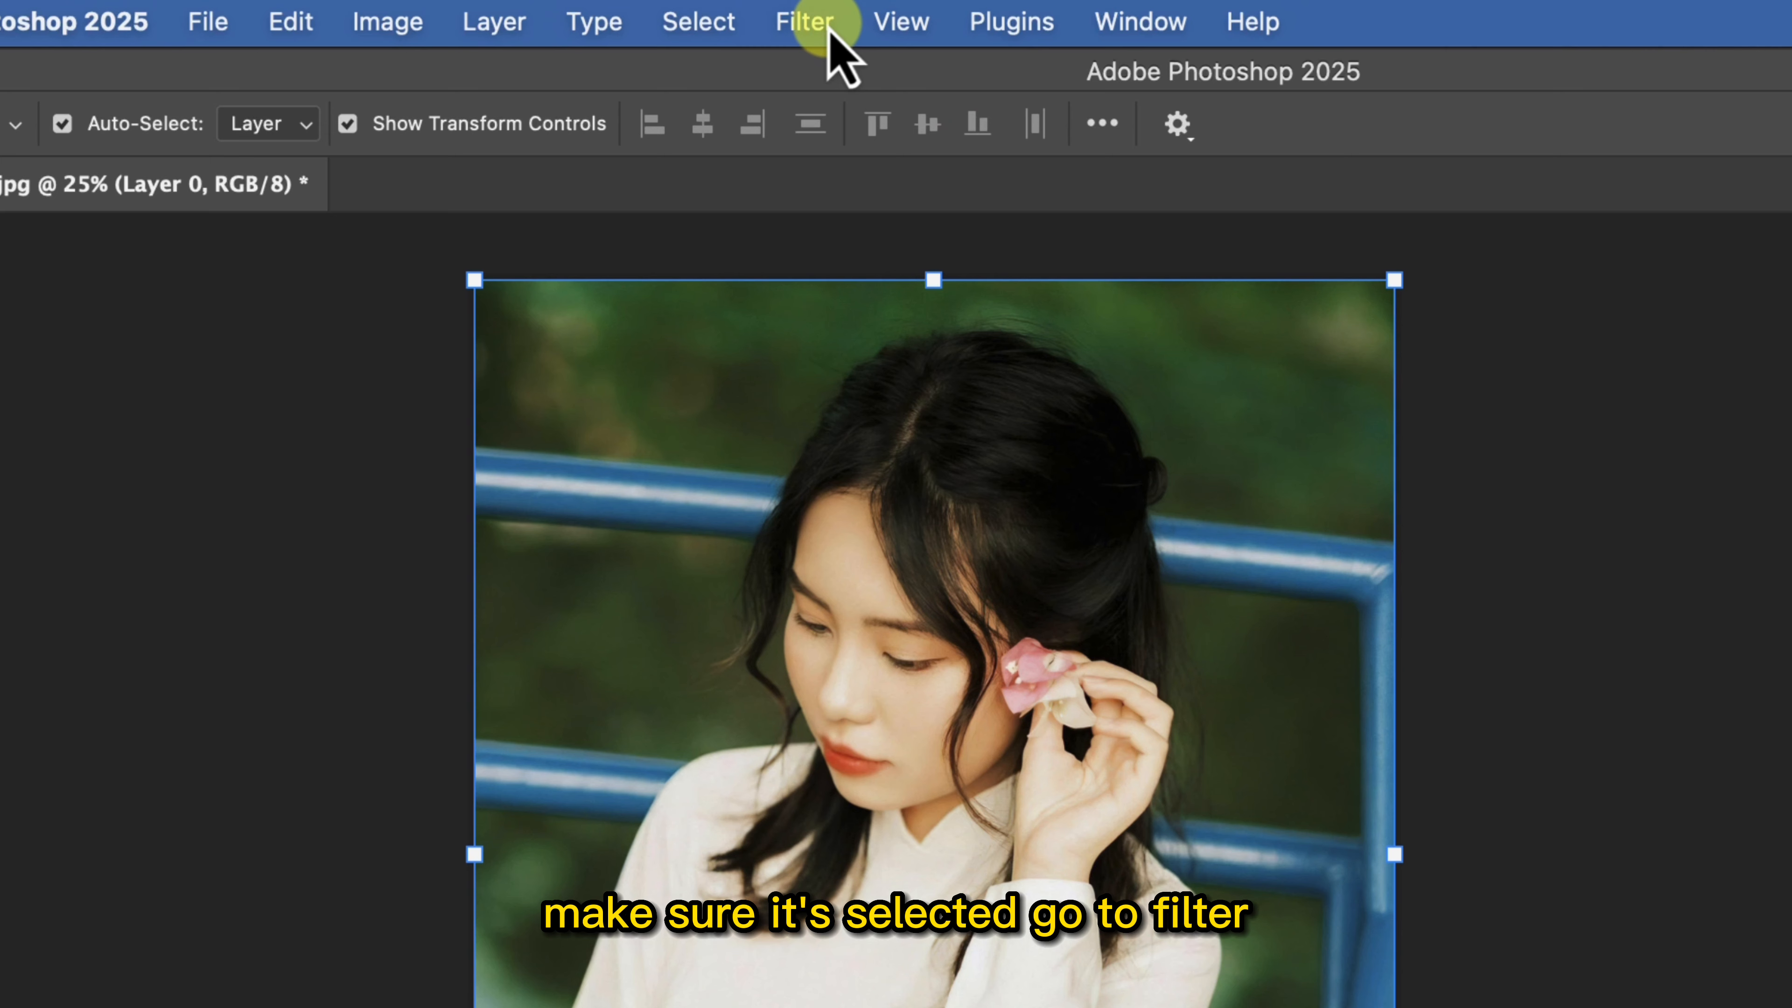
left_click(624, 16)
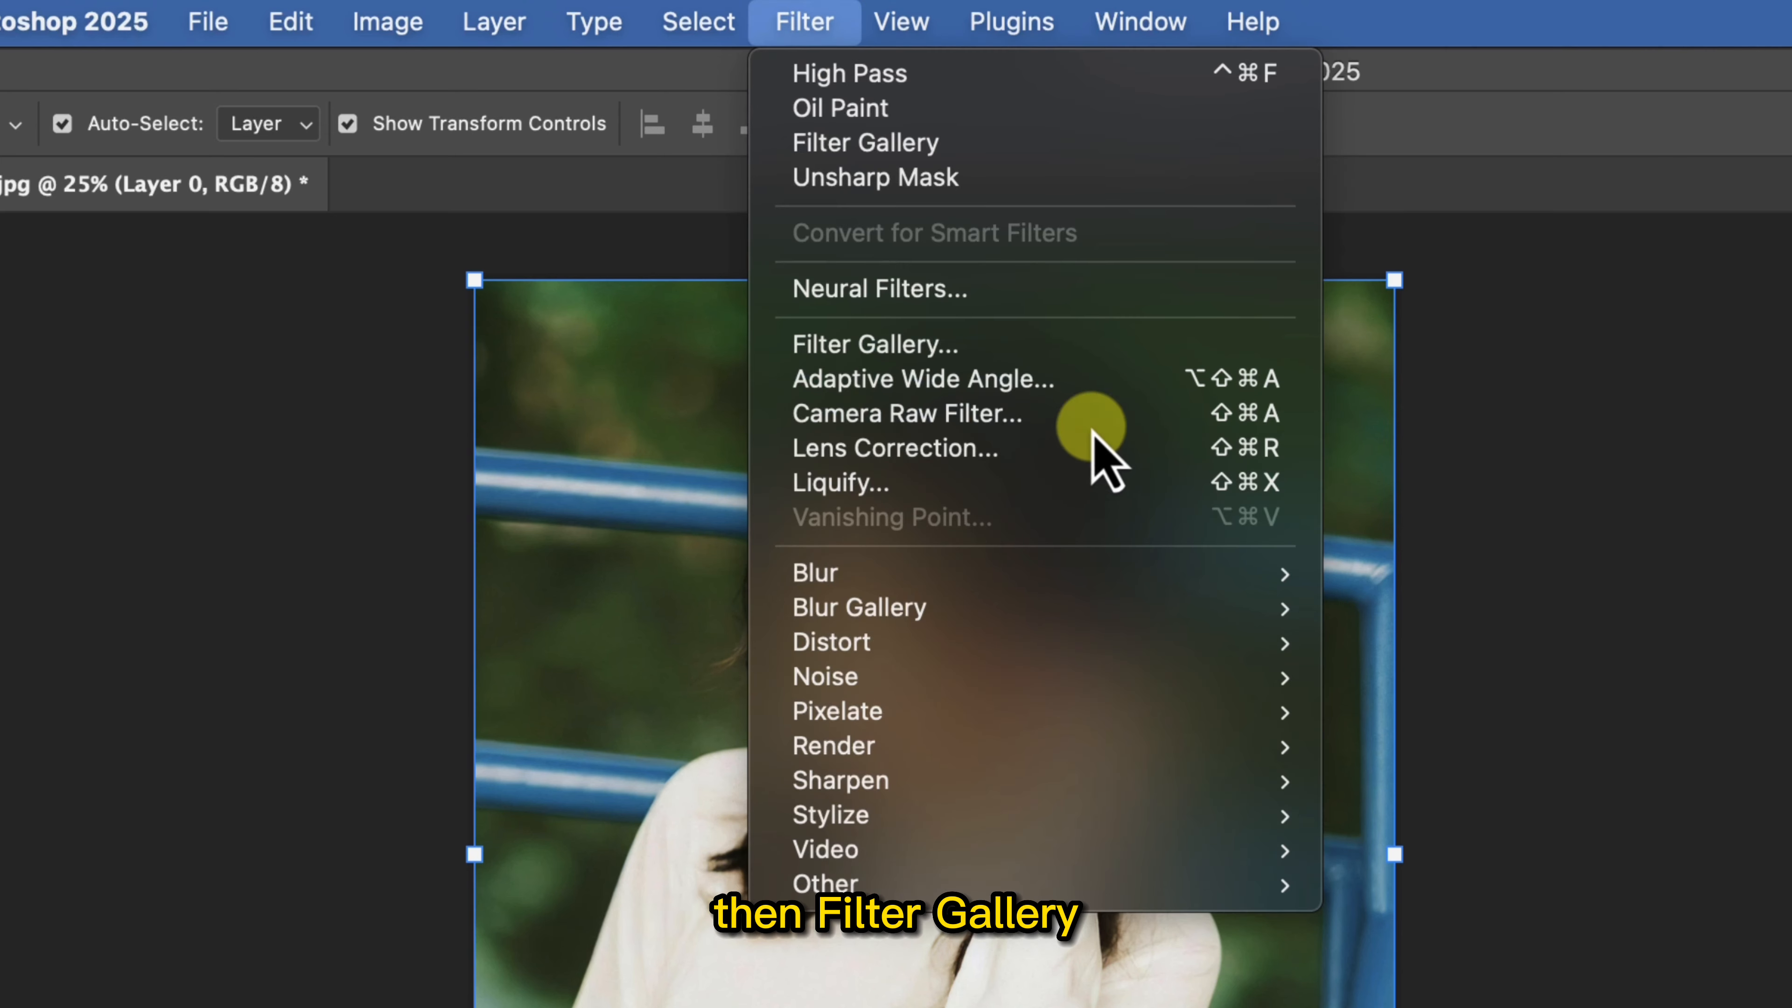
left_click(1105, 344)
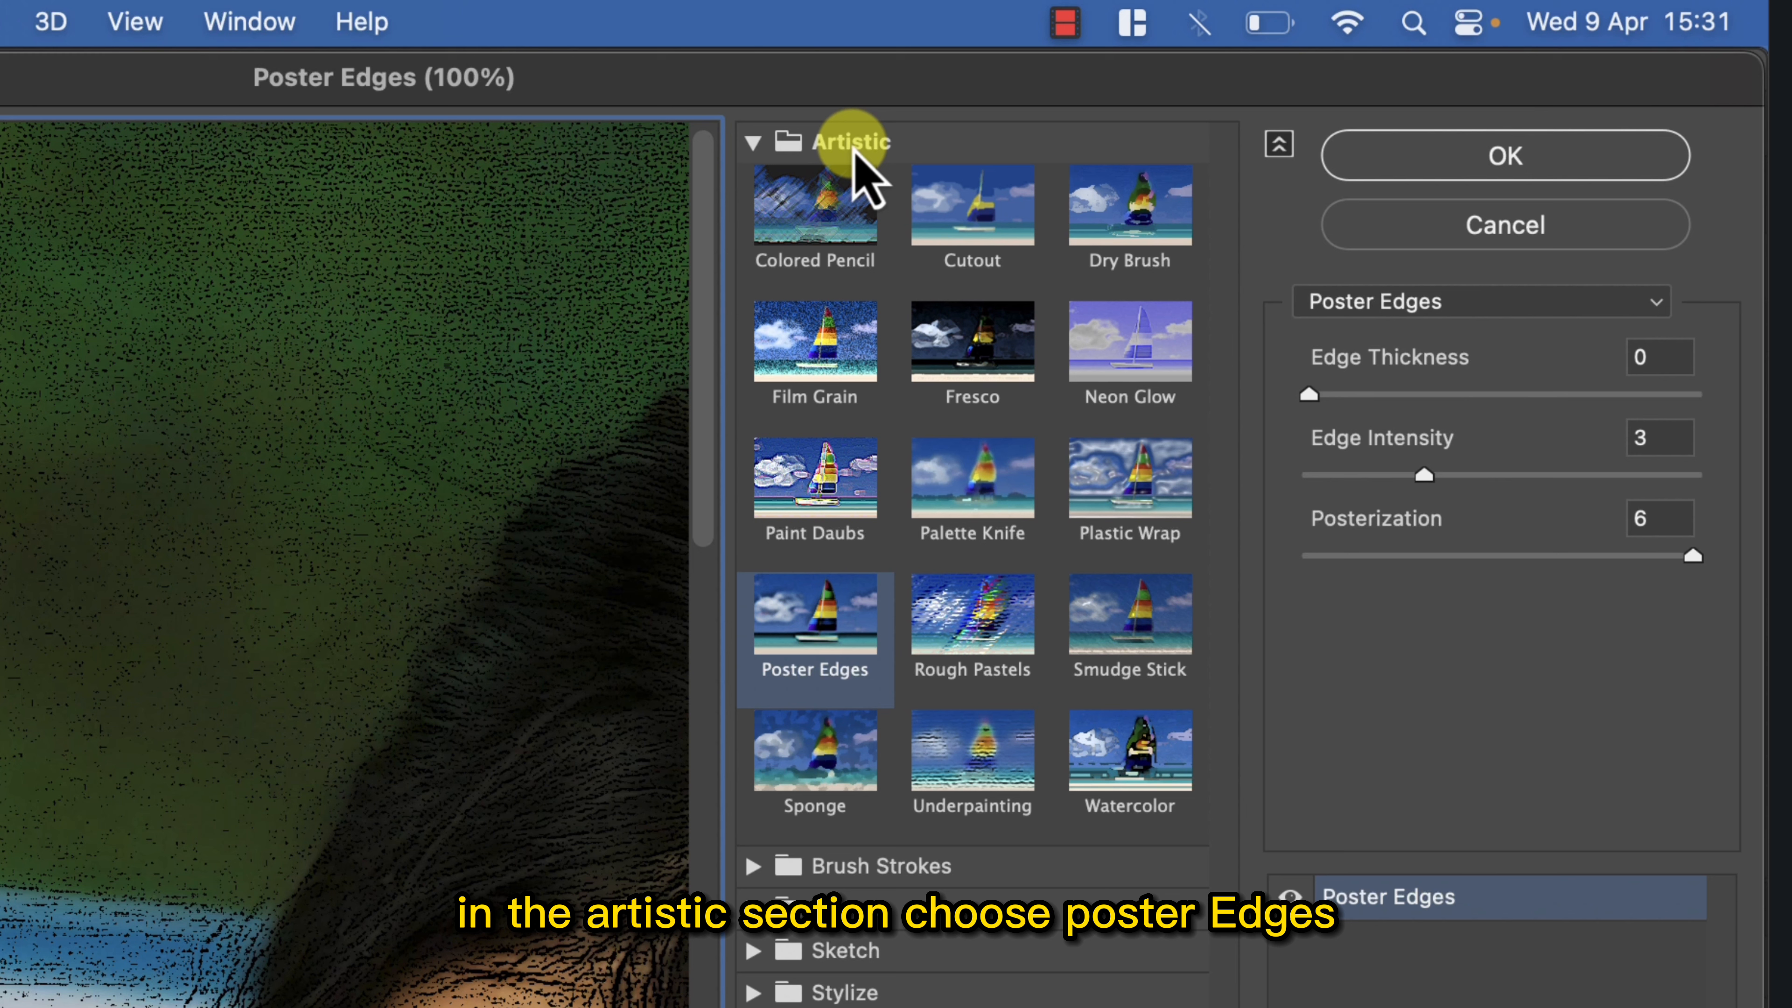
left_click(850, 607)
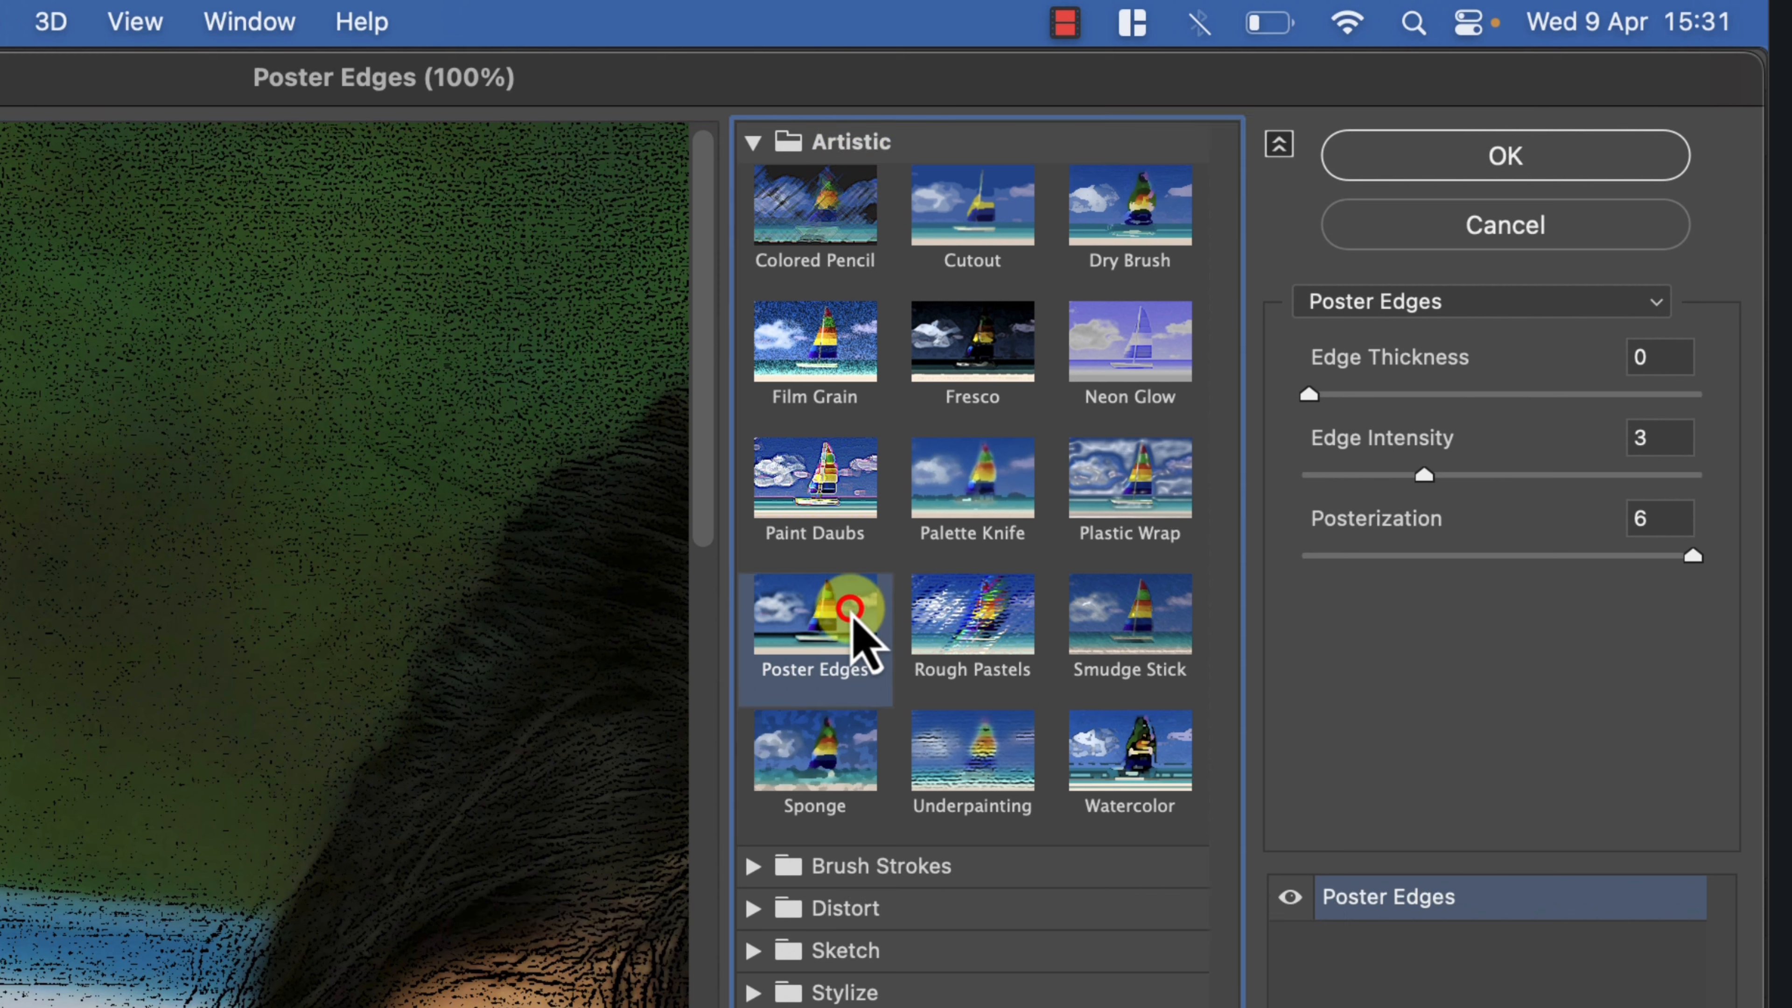
left_click(1666, 356)
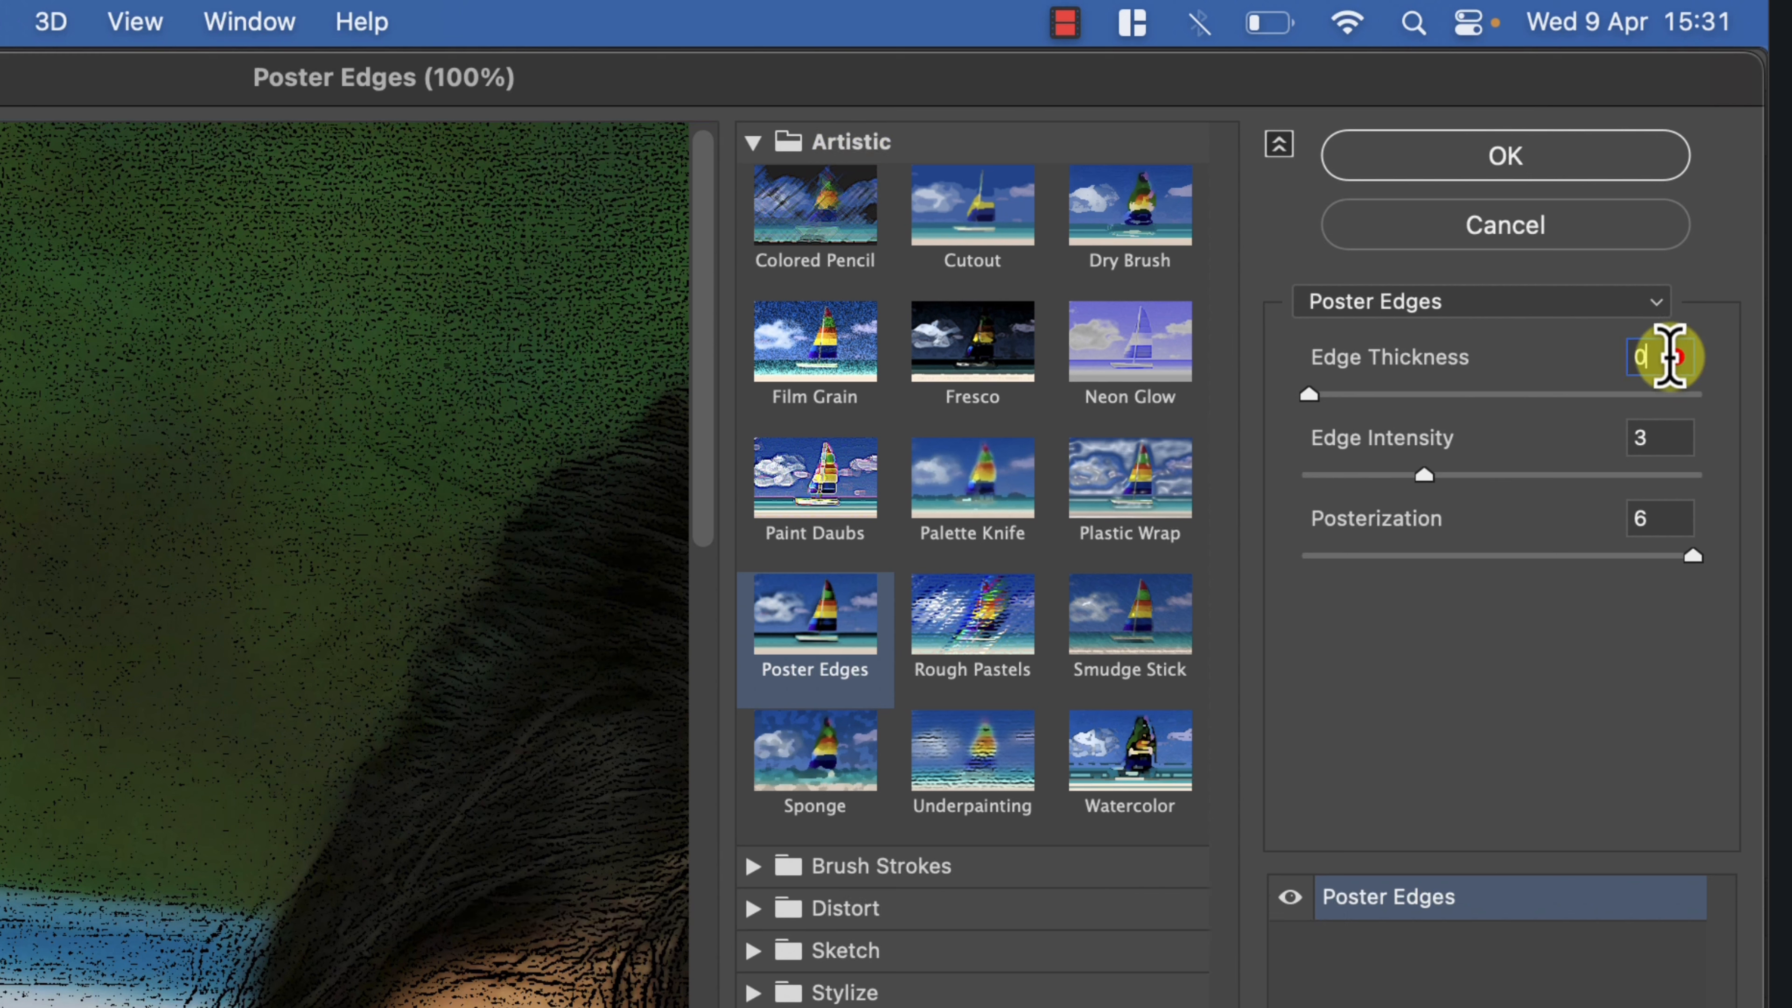
left_click(1670, 442)
type("0")
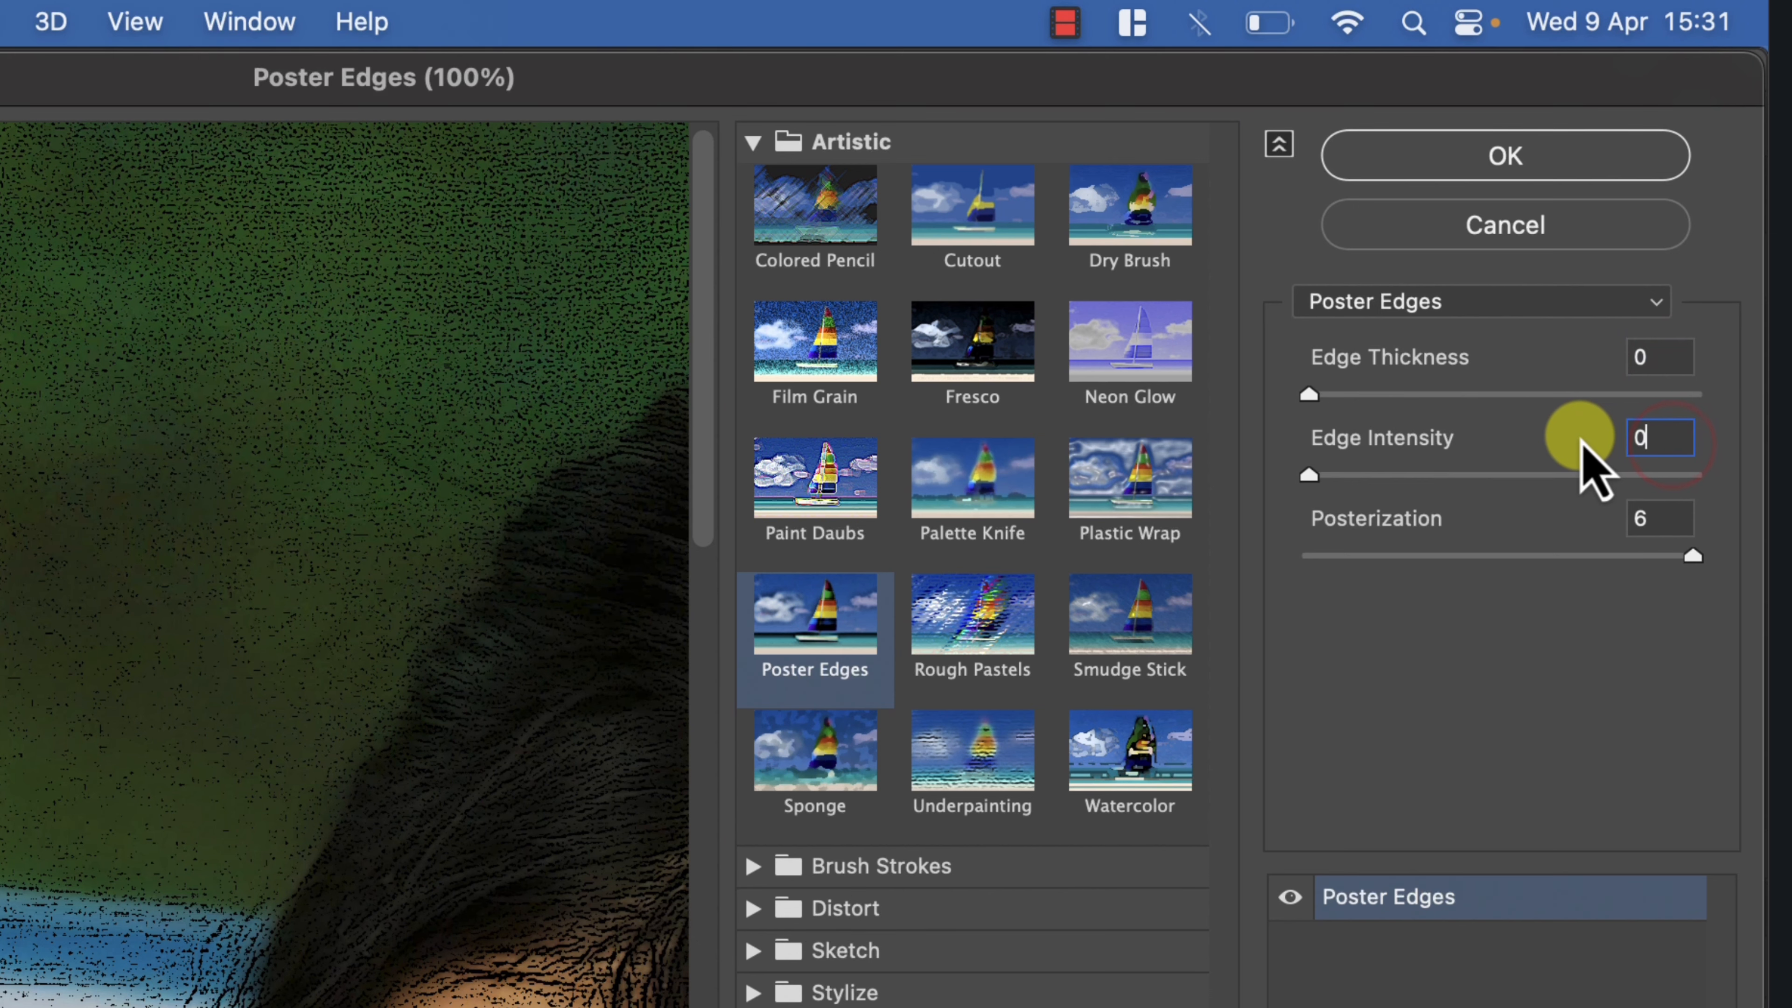
left_click(1660, 514)
type("2")
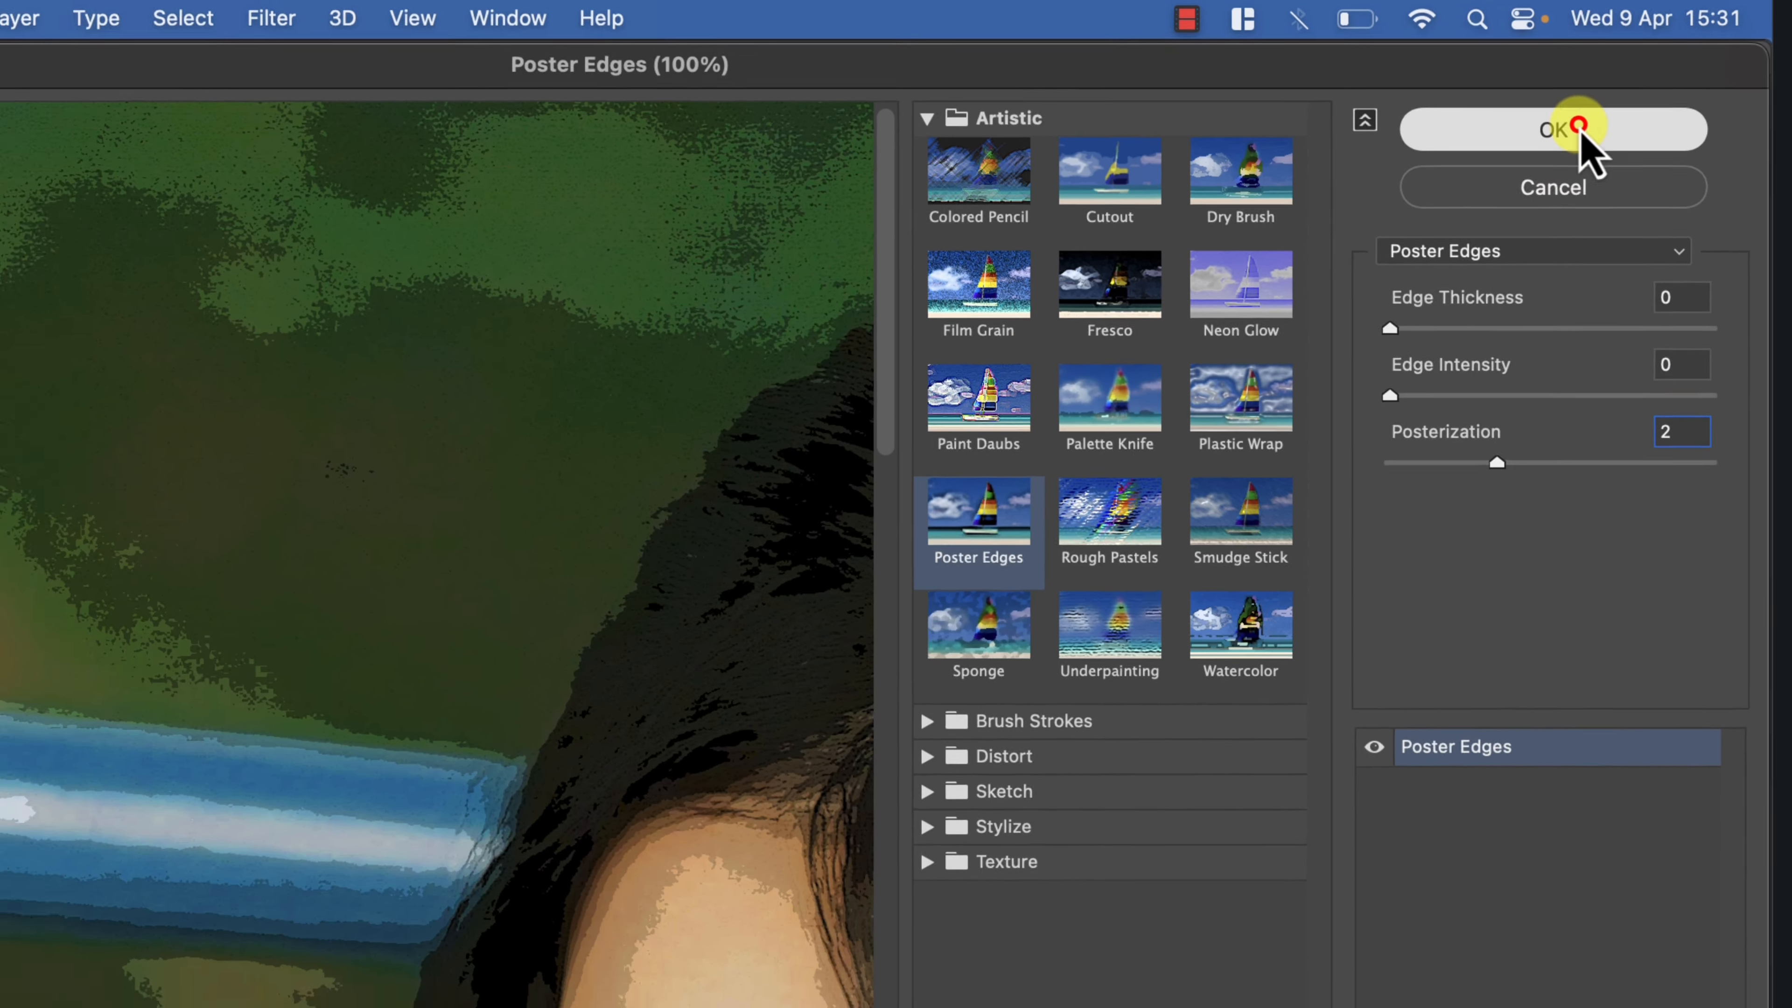
left_click(1517, 159)
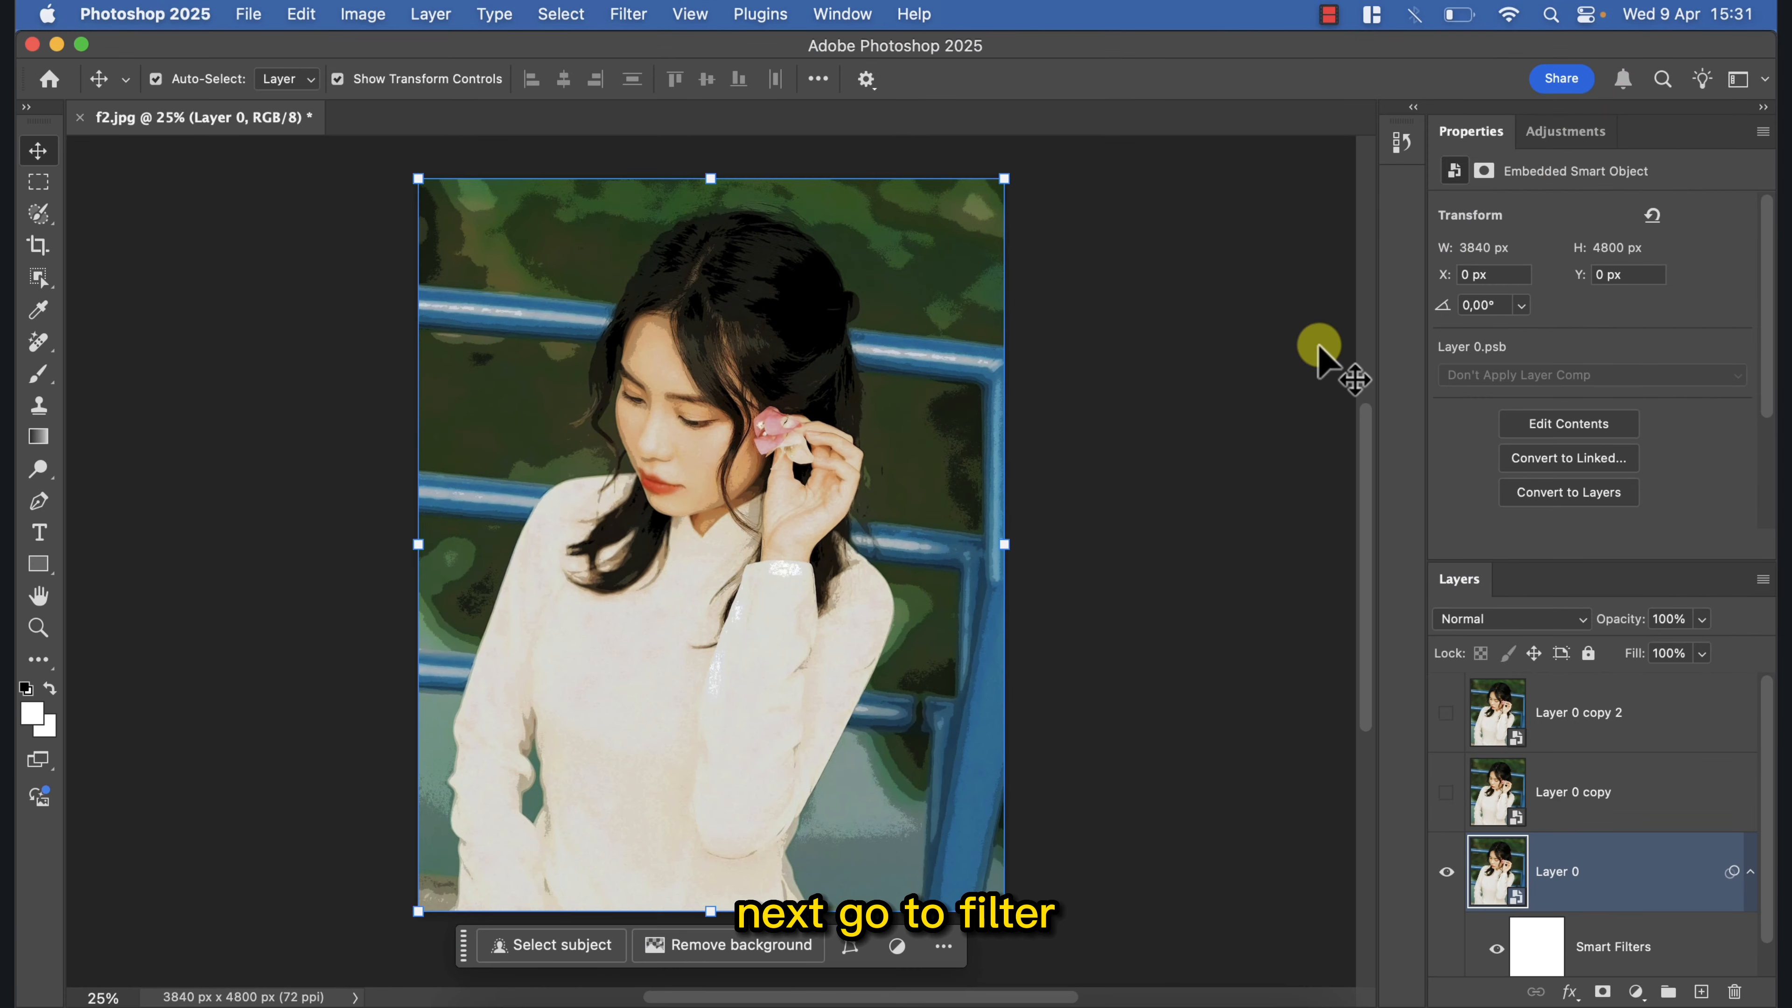
Apply an Unsharp Mask to Layer 0 with Amount 90%, Radius 5 pixels and Threshold 10 levels.
left_click(628, 14)
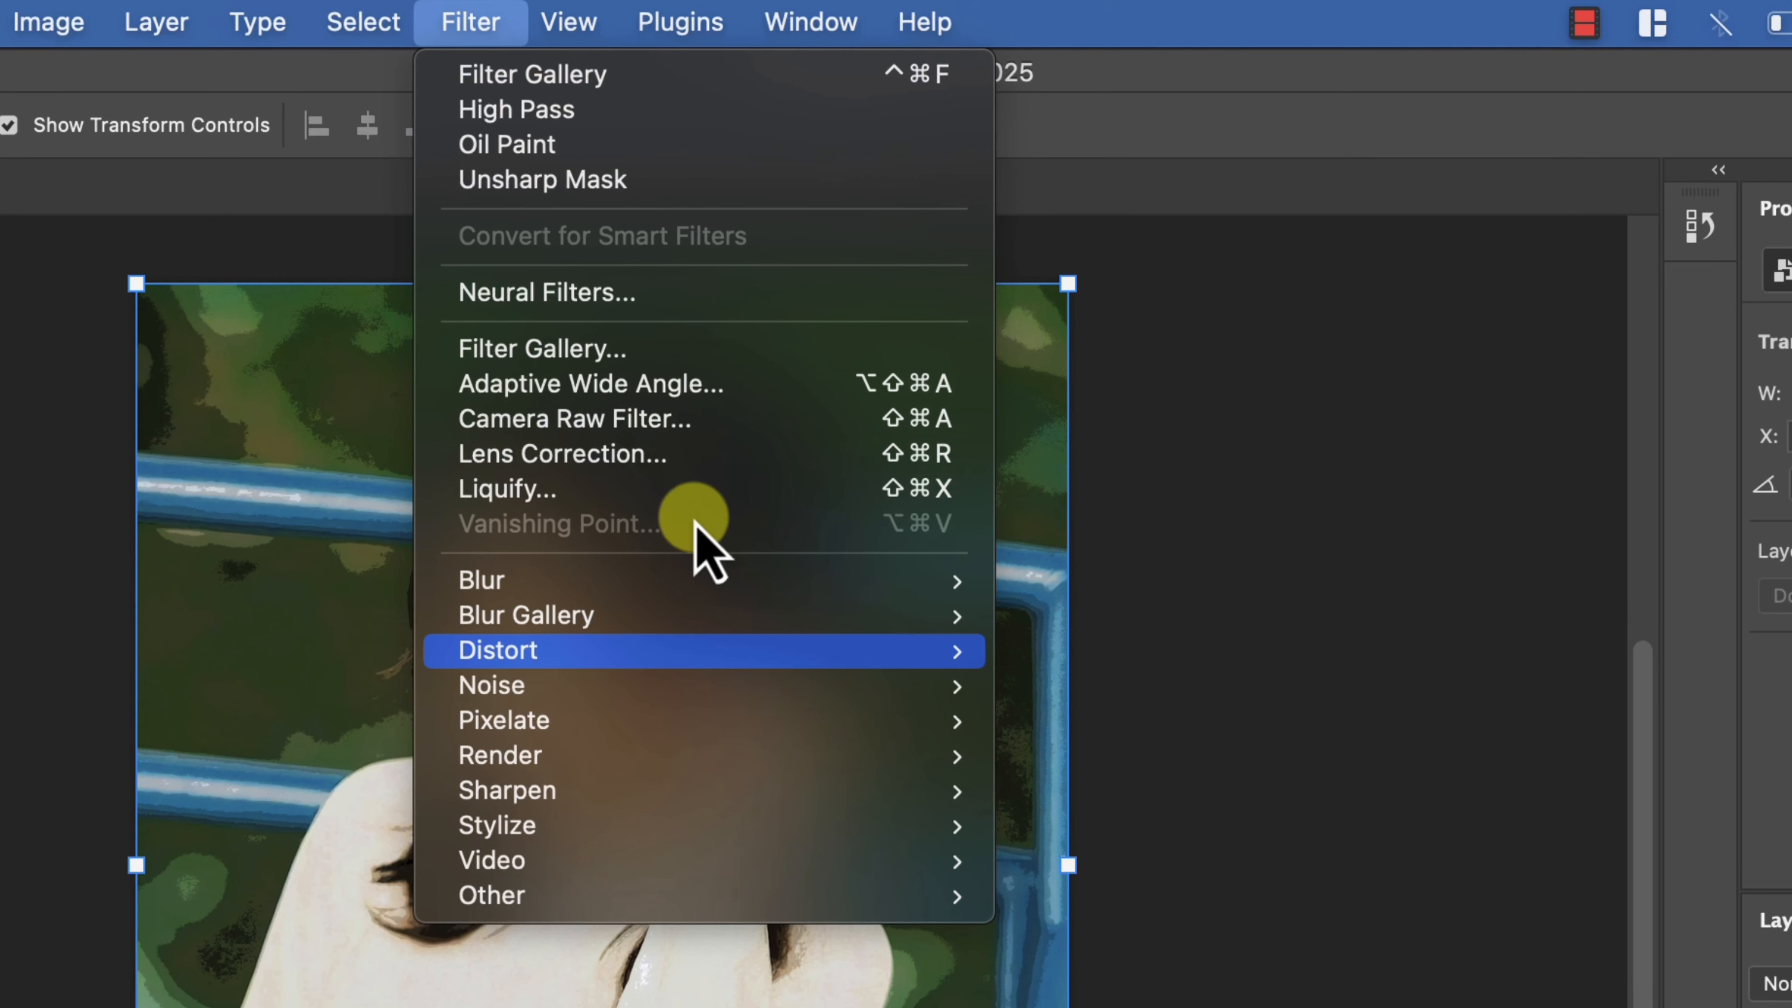
mouse_move(797, 787)
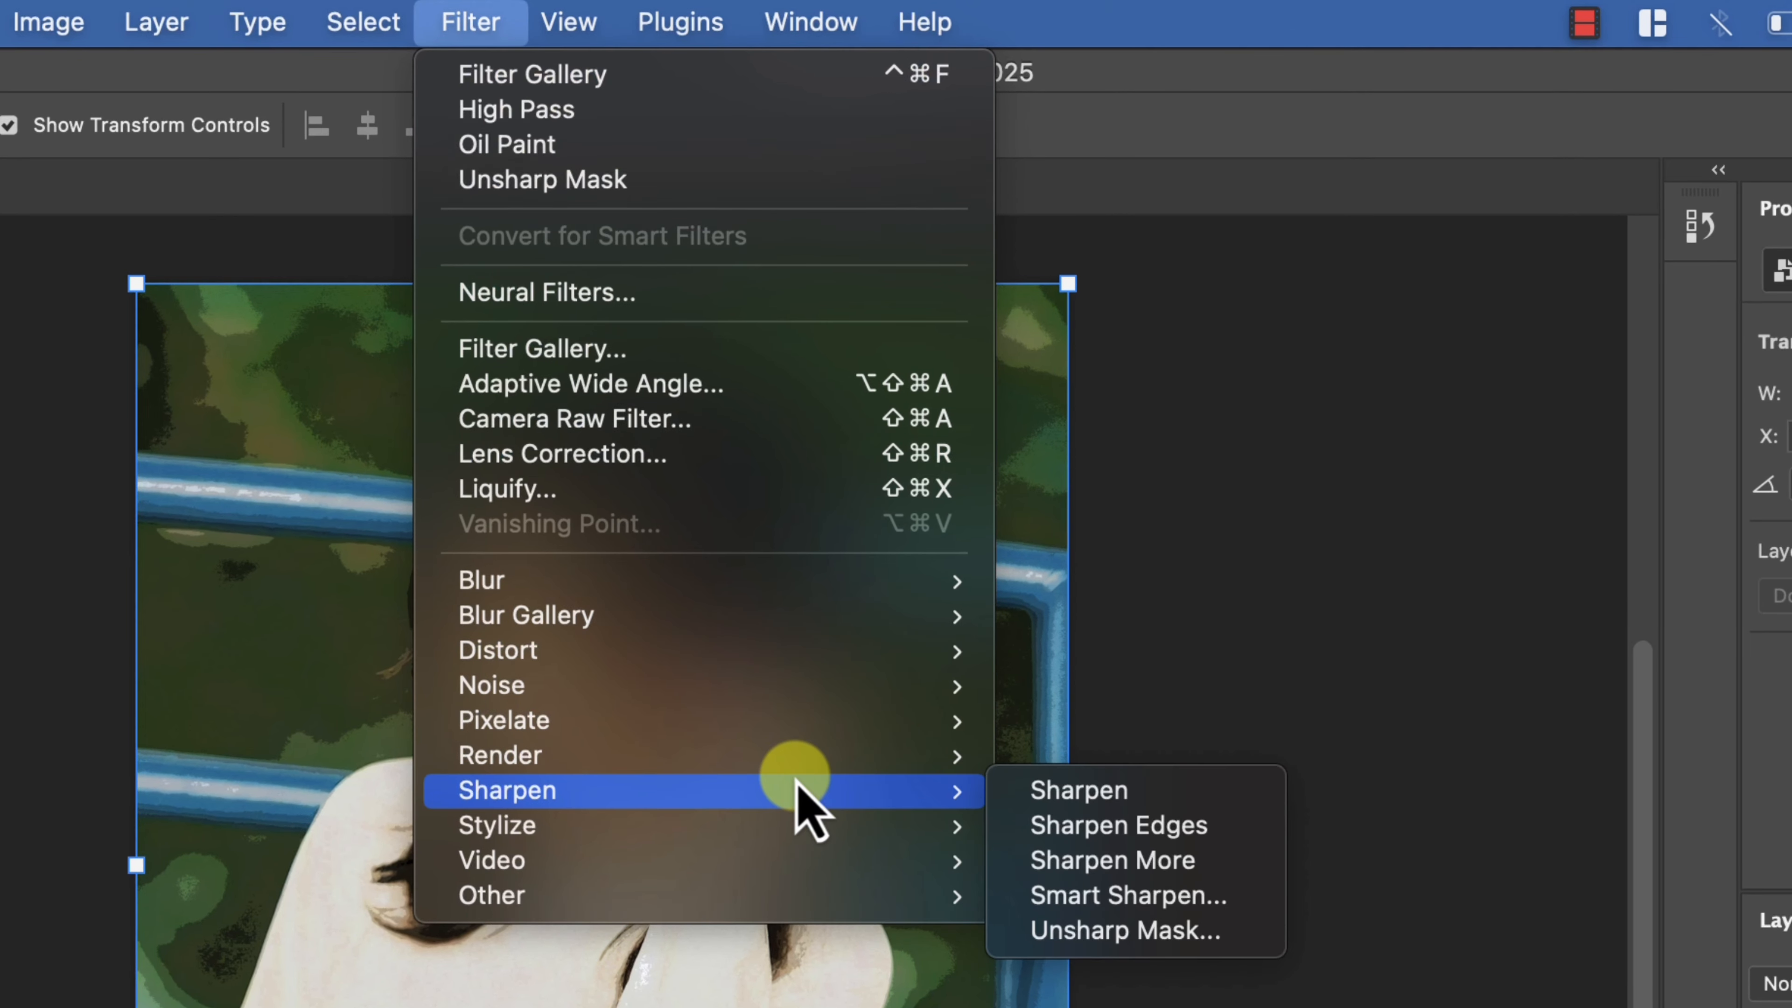
left_click(1143, 926)
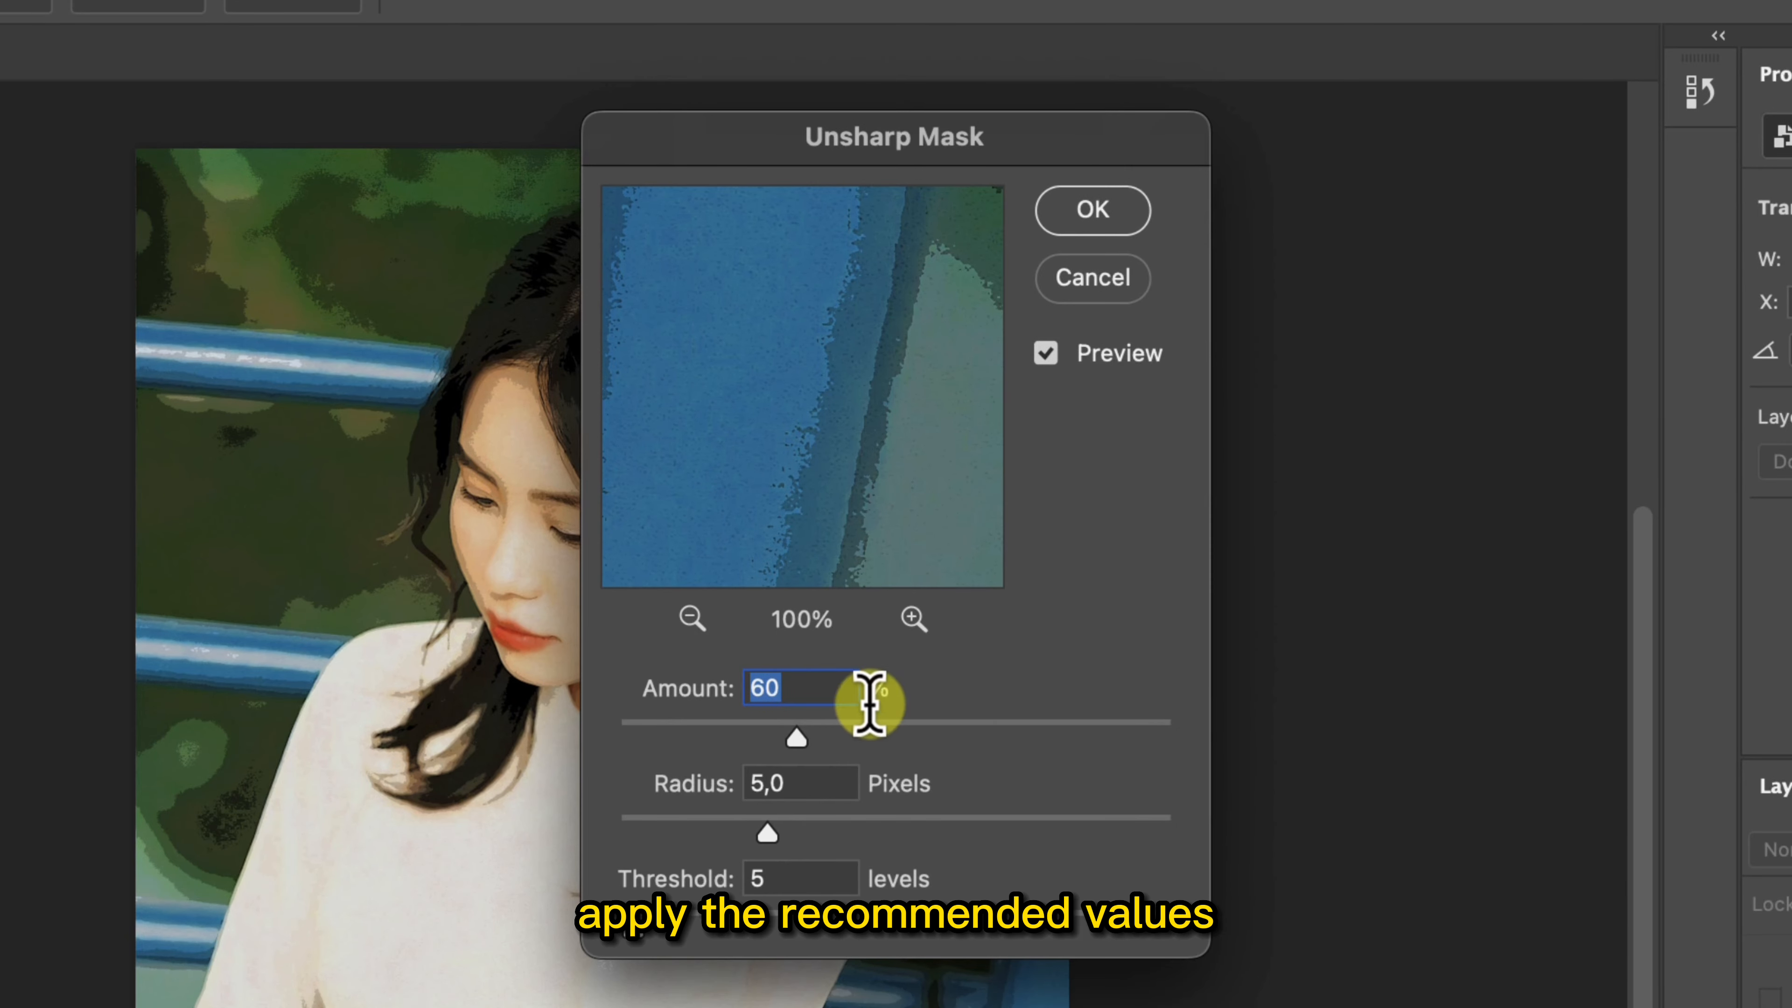
left_click(786, 829)
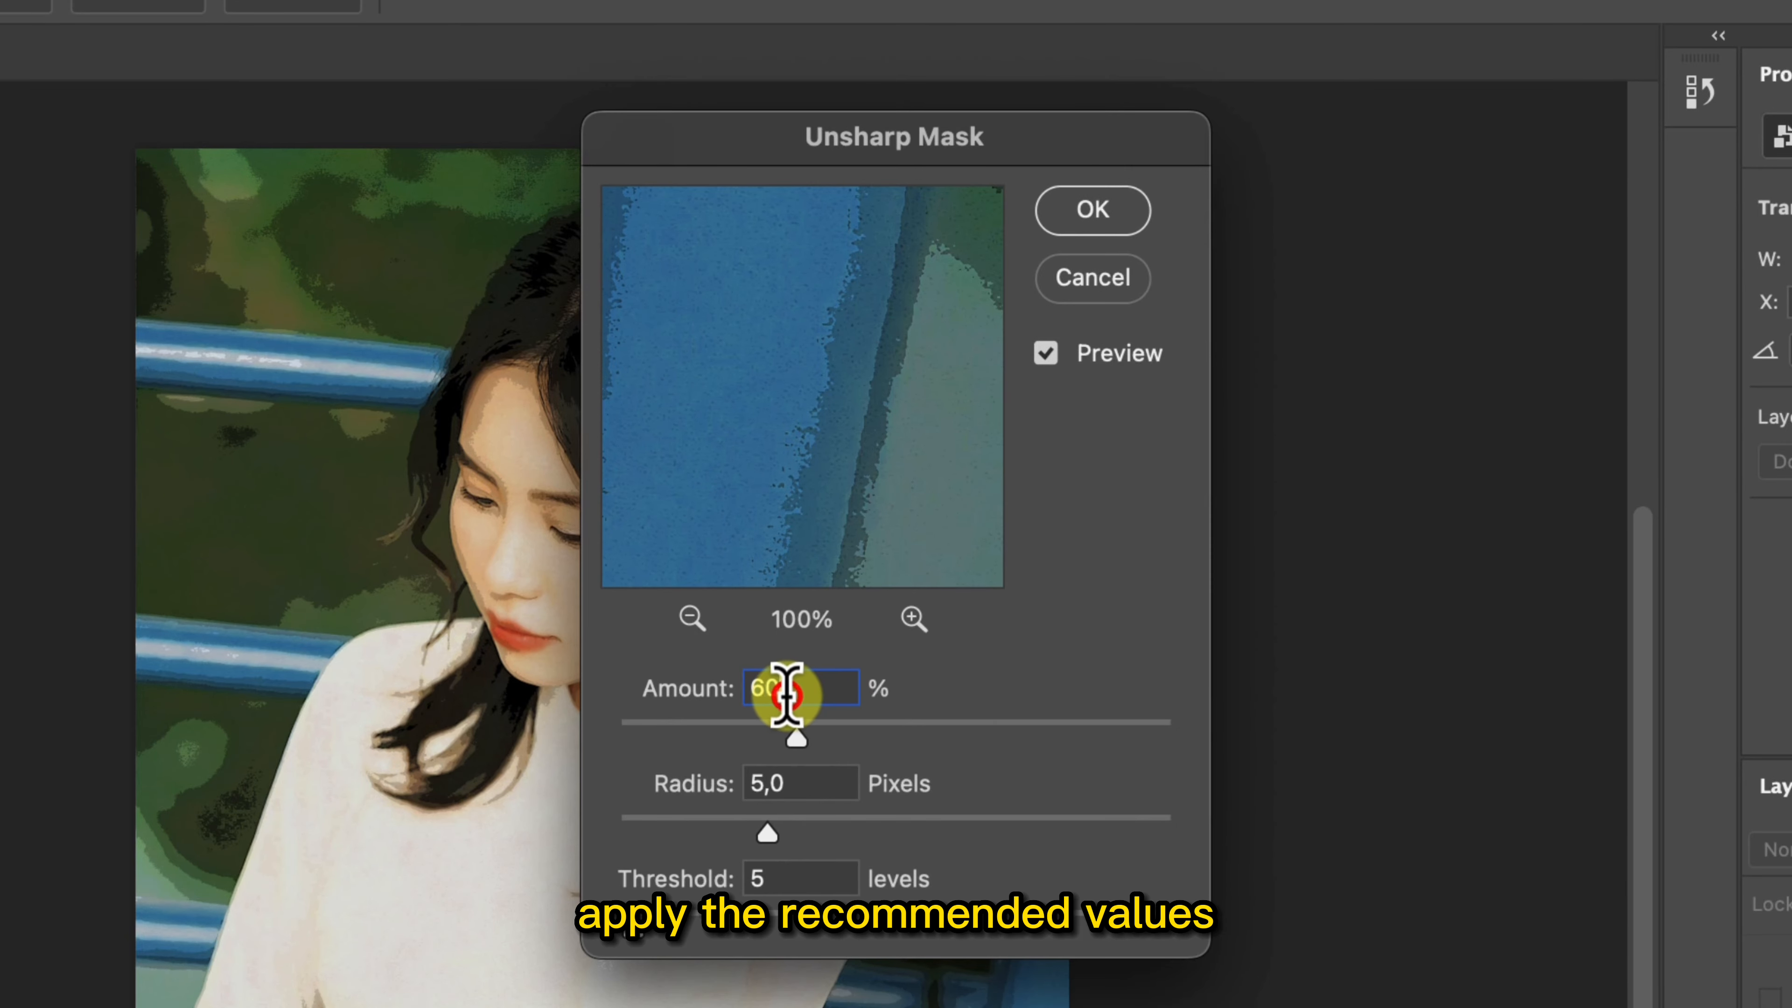
type("90")
left_click(808, 781)
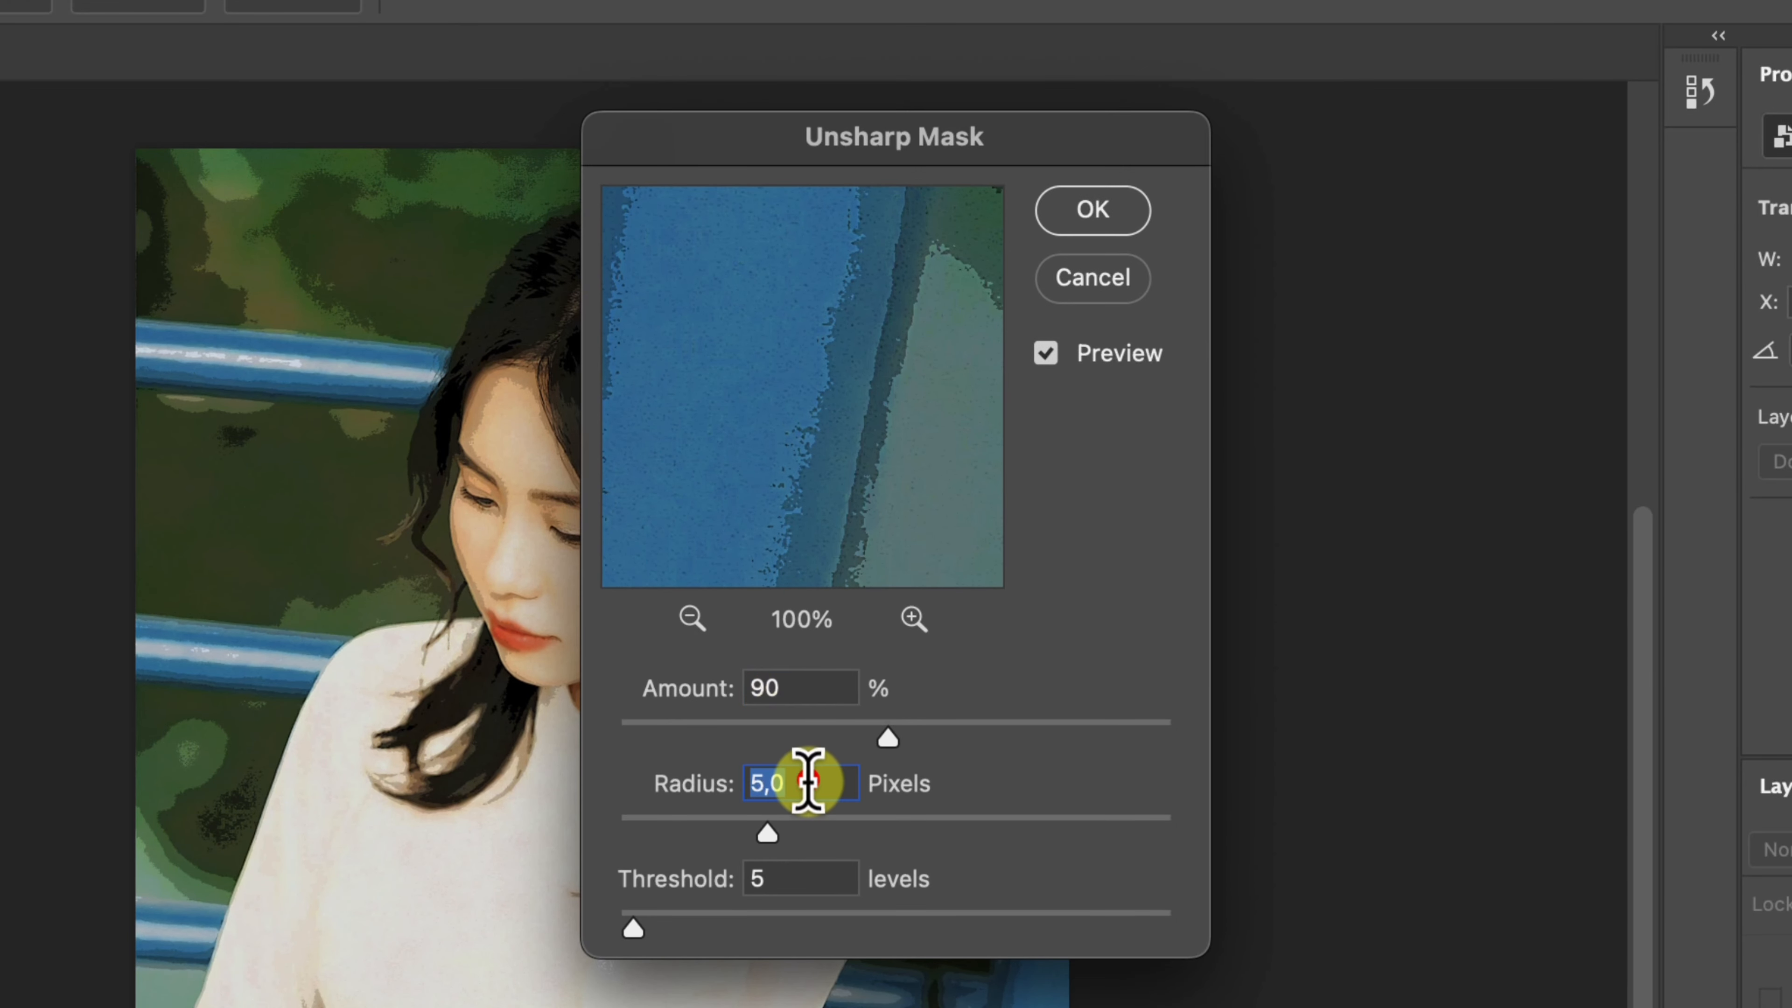
left_click(799, 875)
type("10")
left_click(1093, 212)
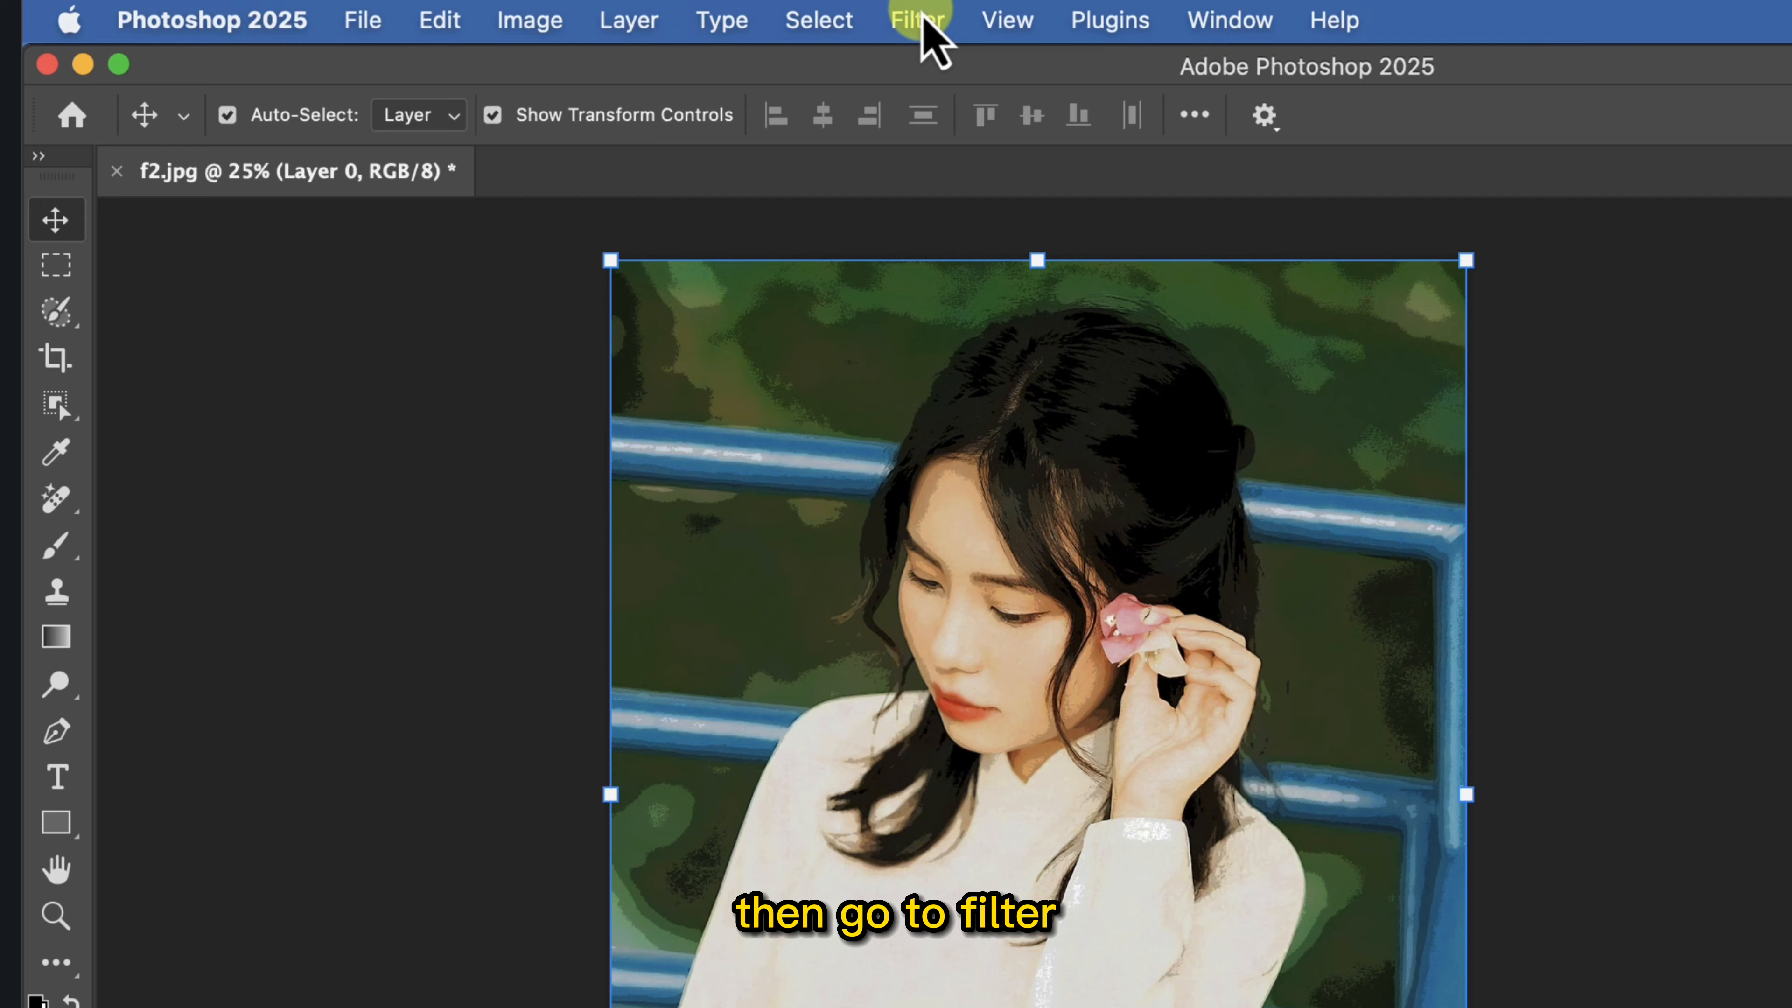
Apply Oil Paint to Layer 0 with Stylization 4, Cleanliness 3, Scale 0.1, Bristle Detail 0, lighting Angle 0 and Shine 0.
left_click(630, 13)
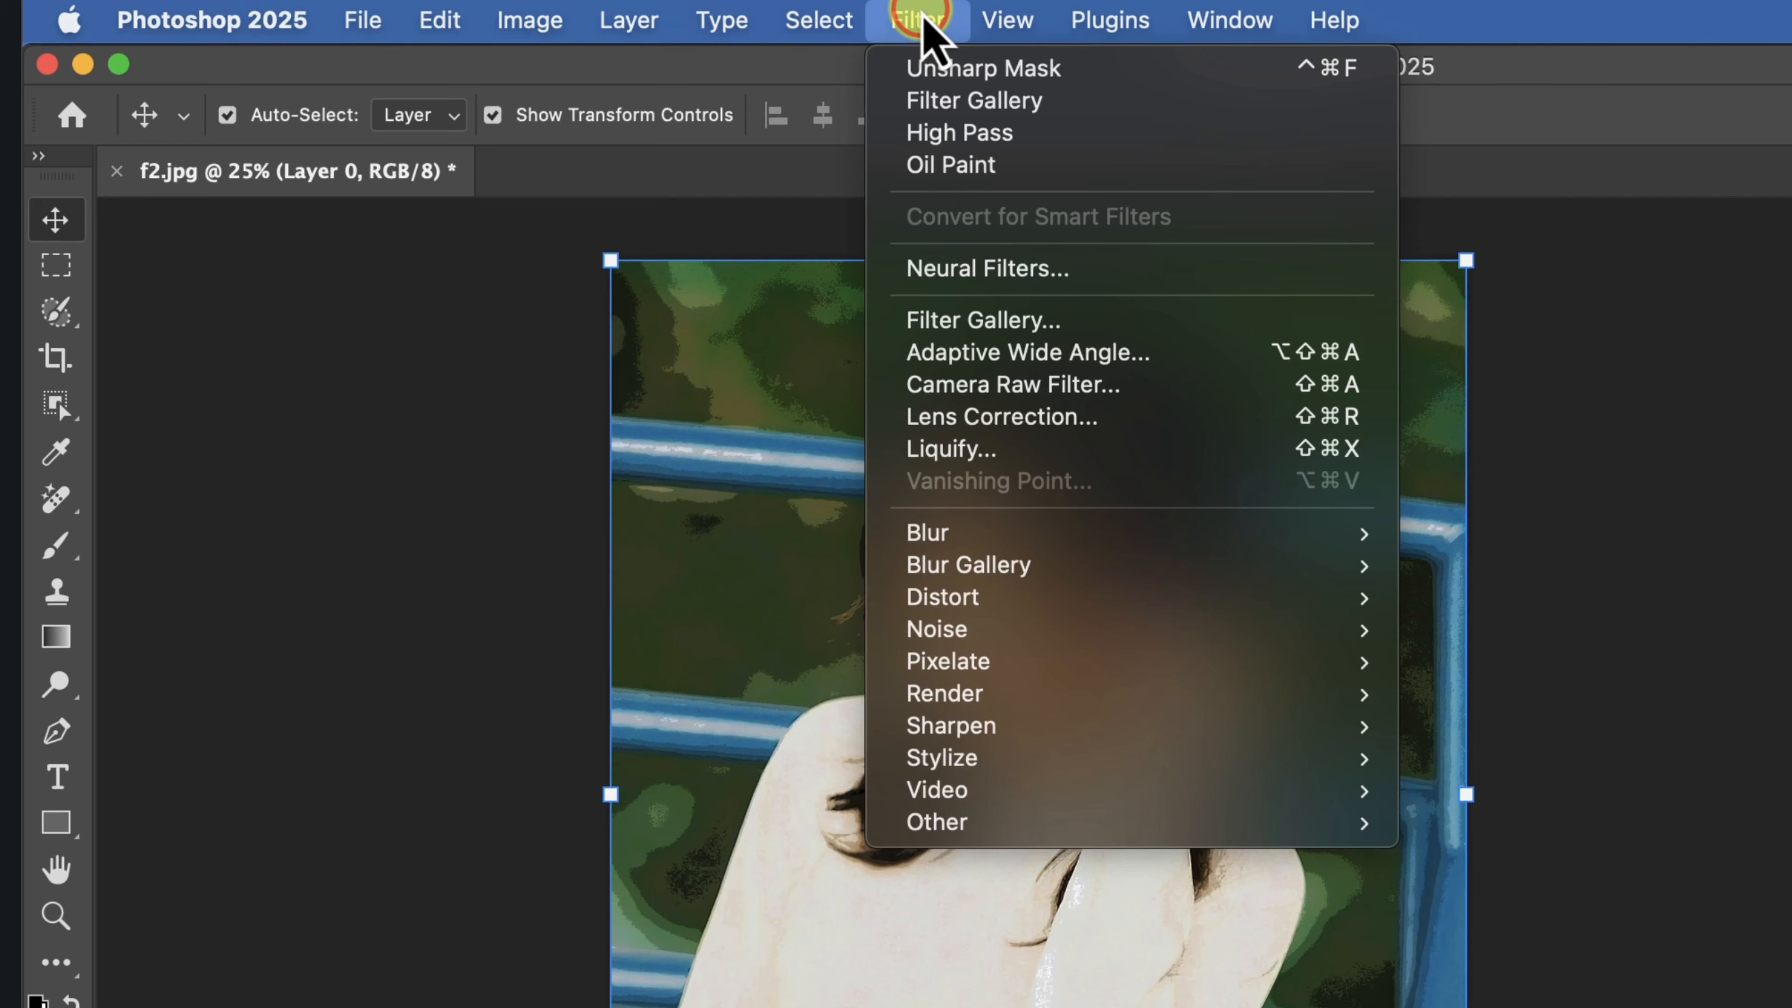
mouse_move(1192, 755)
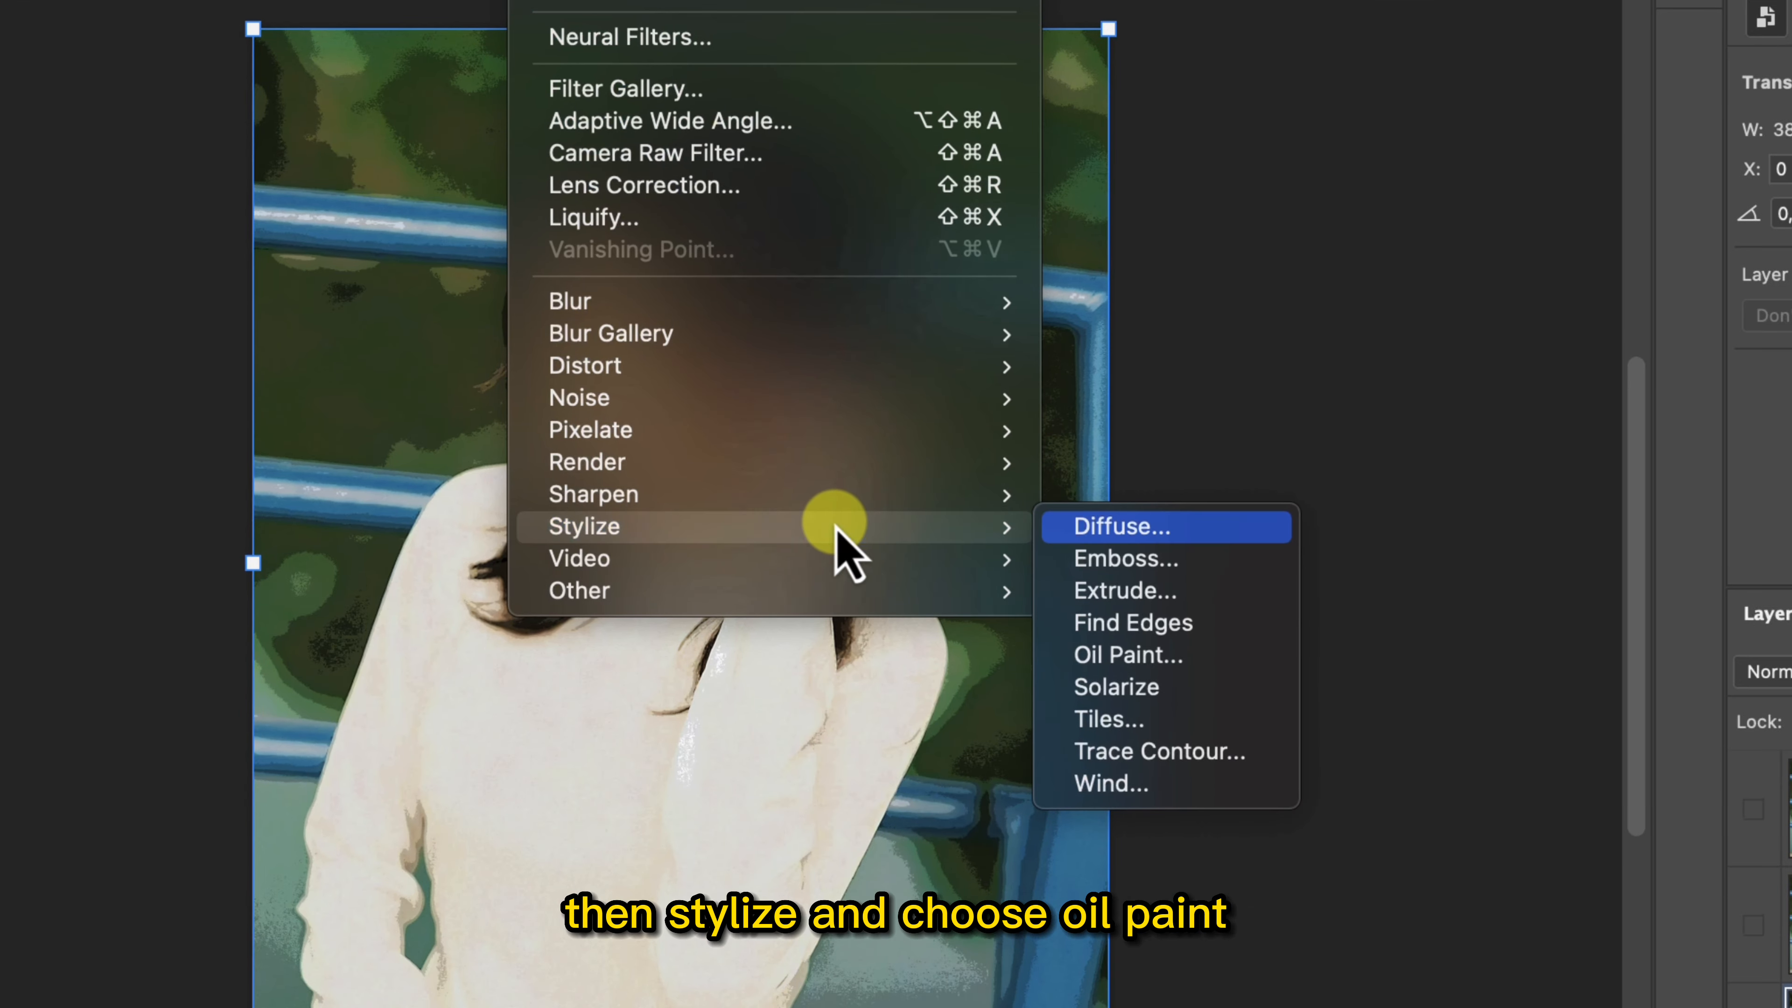
left_click(1219, 655)
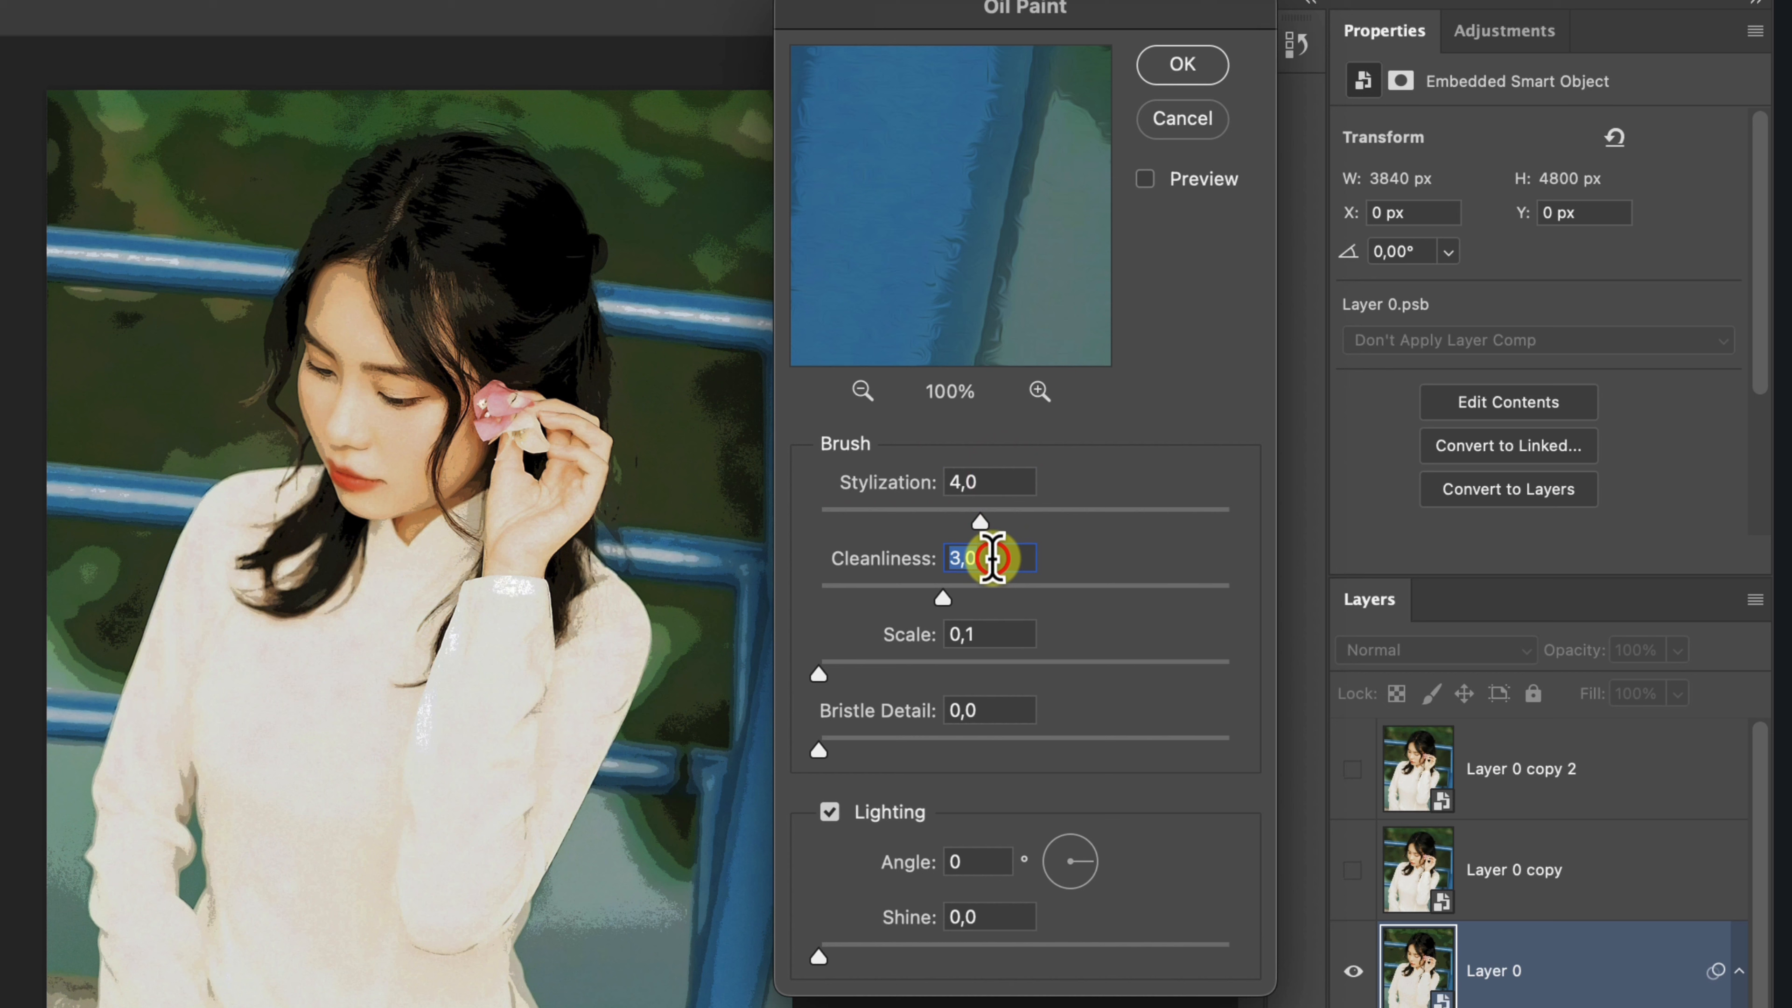
left_click(992, 632)
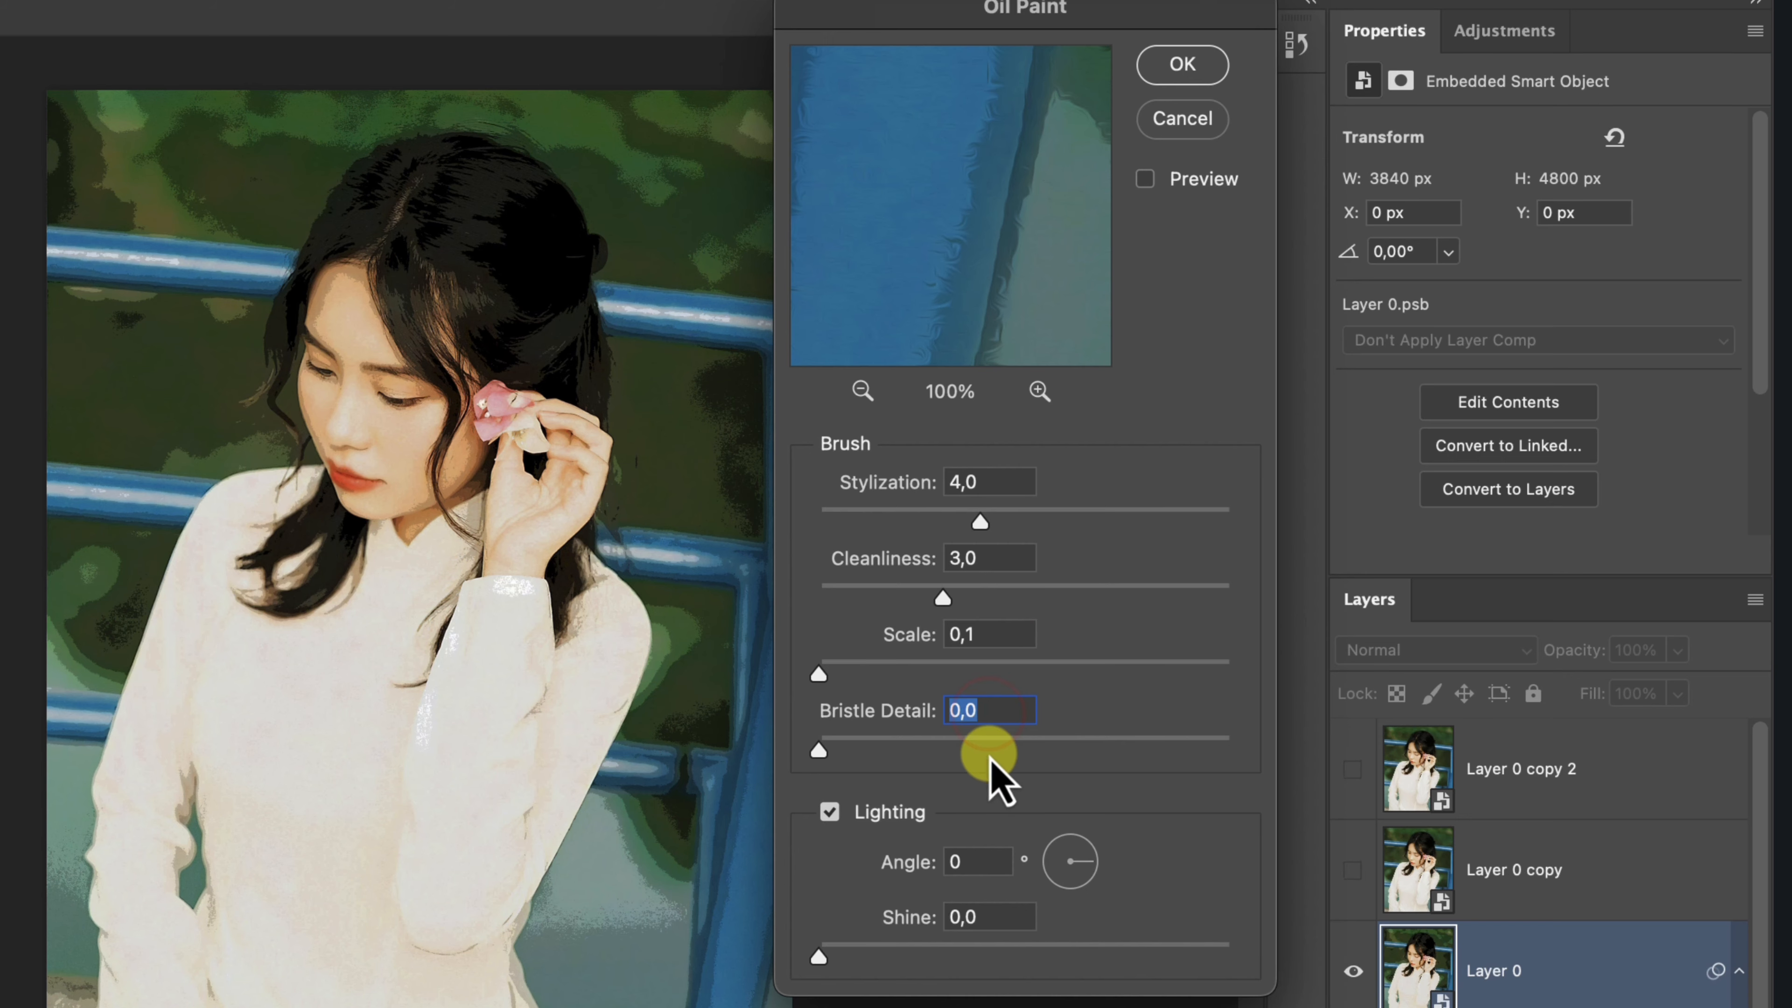
left_click(991, 862)
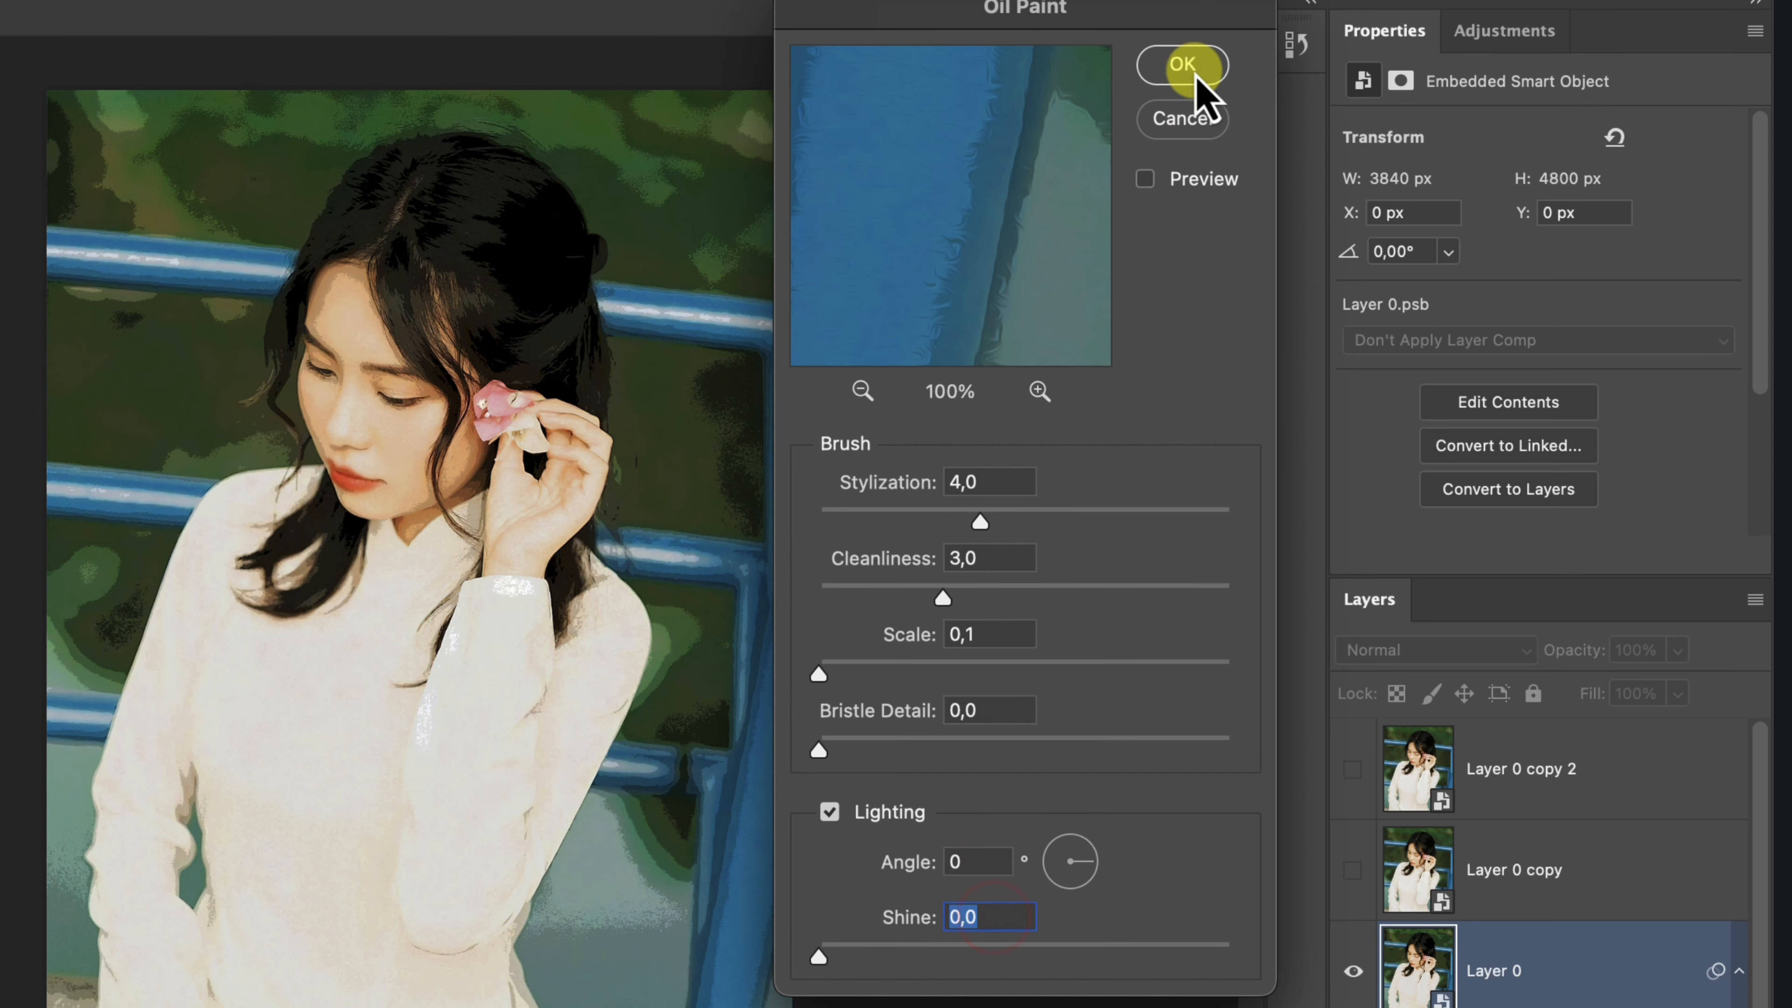
left_click(1198, 58)
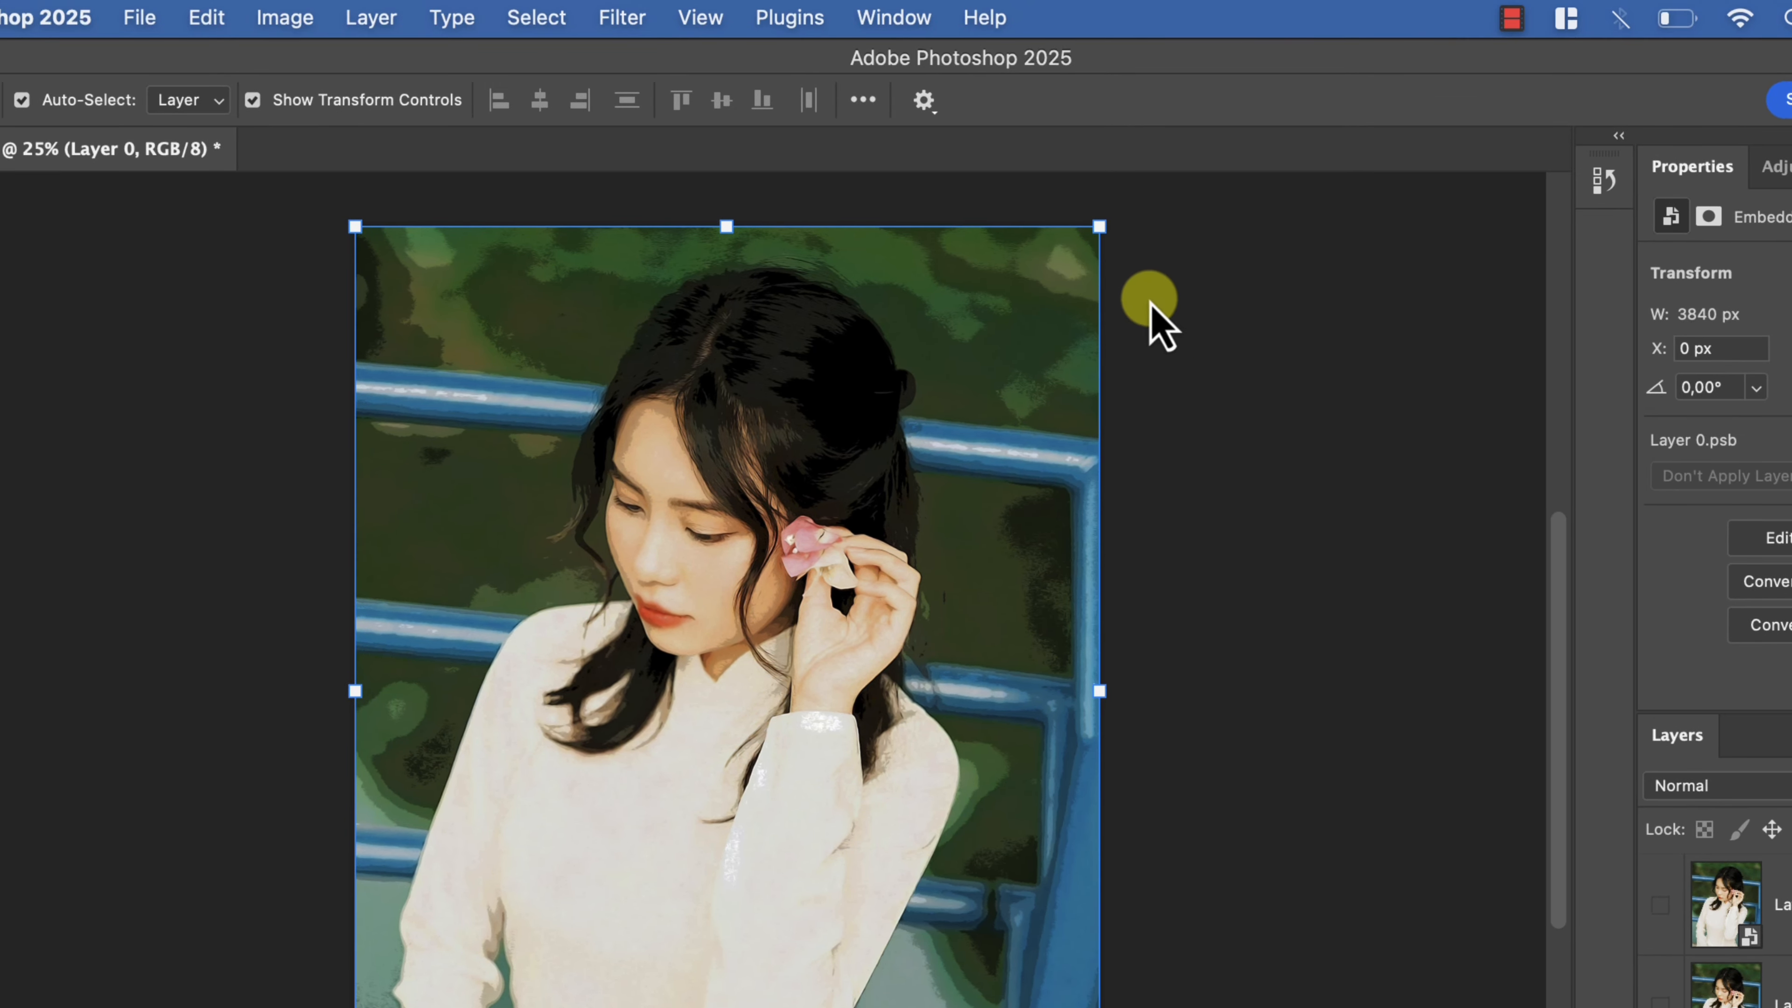
Apply a second Unsharp Mask to Layer 0 with Amount 60% and Radius 5 pixels.
left_click(623, 20)
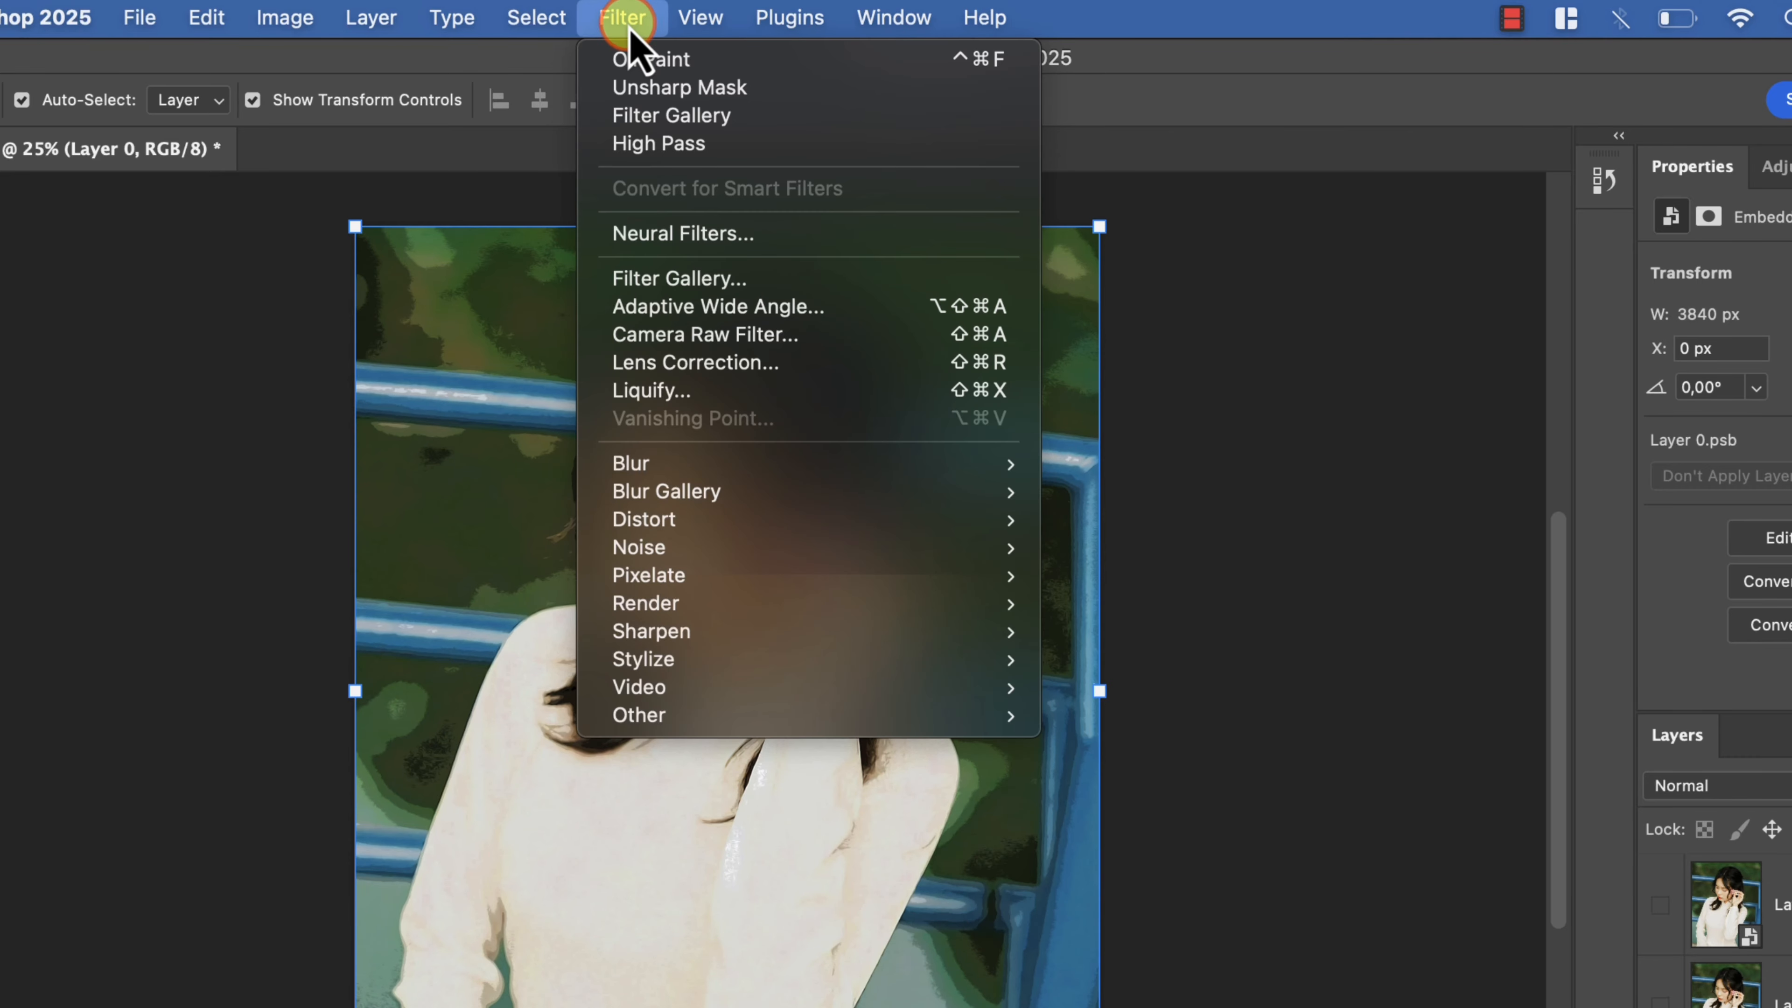
mouse_move(904, 636)
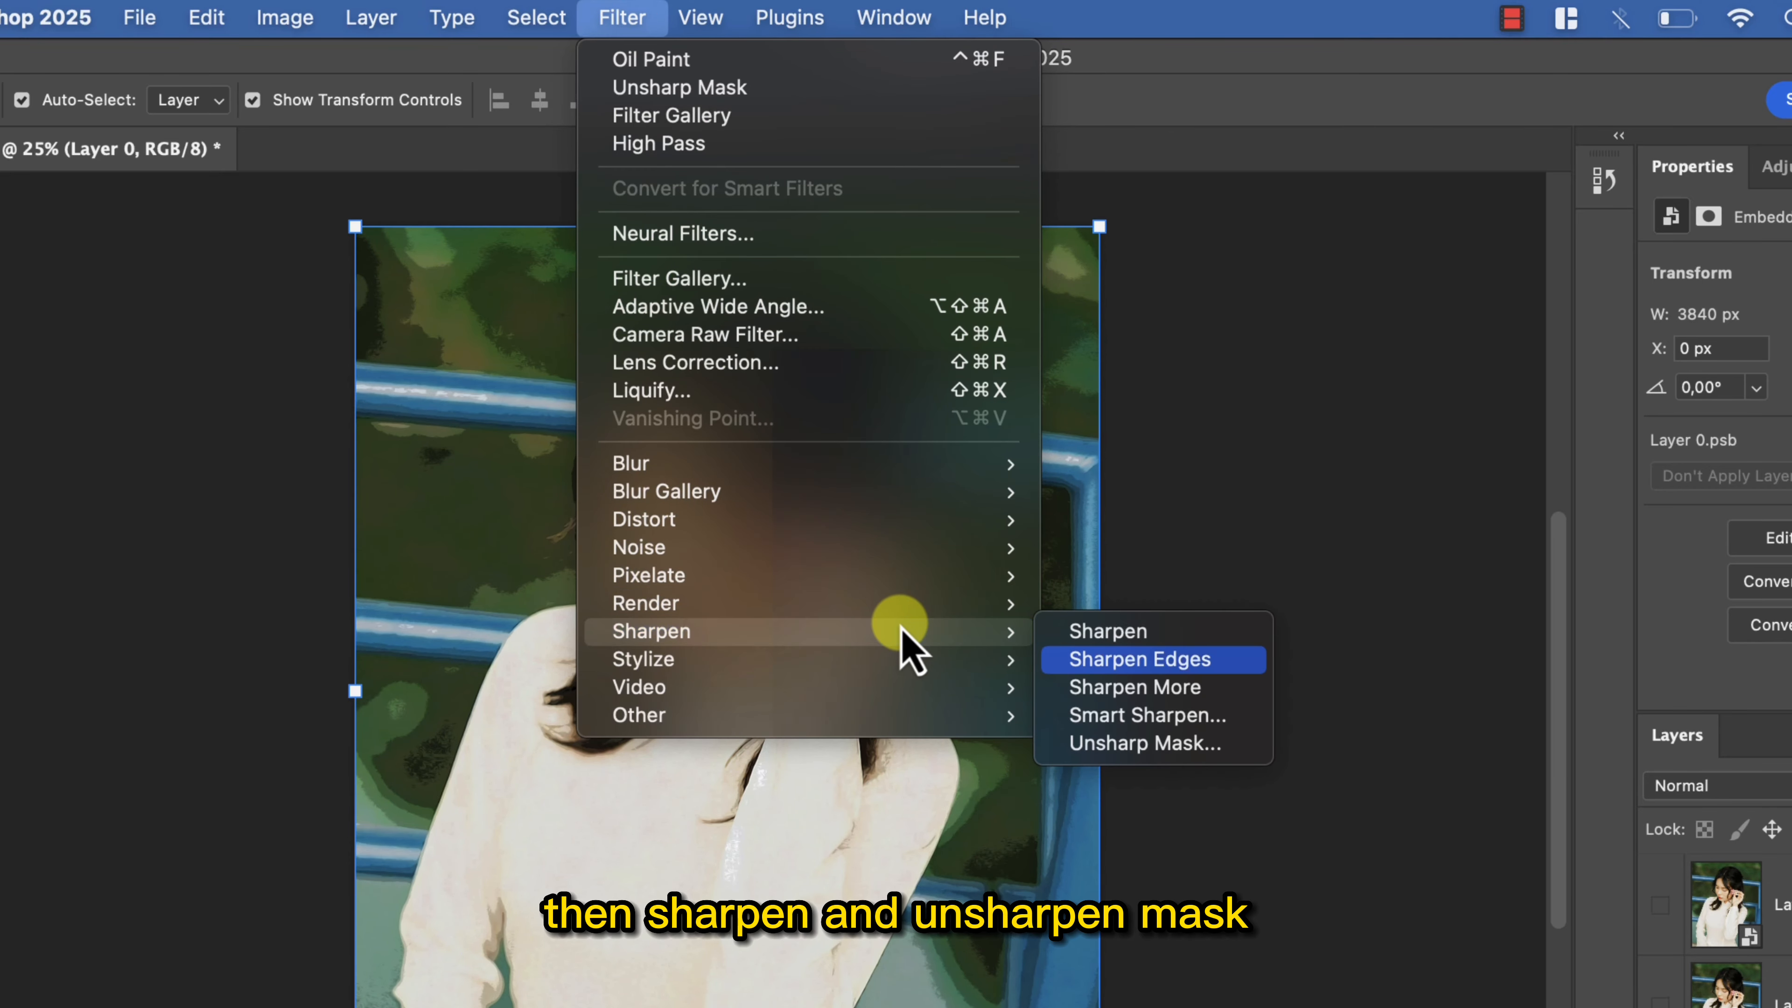
left_click(1227, 744)
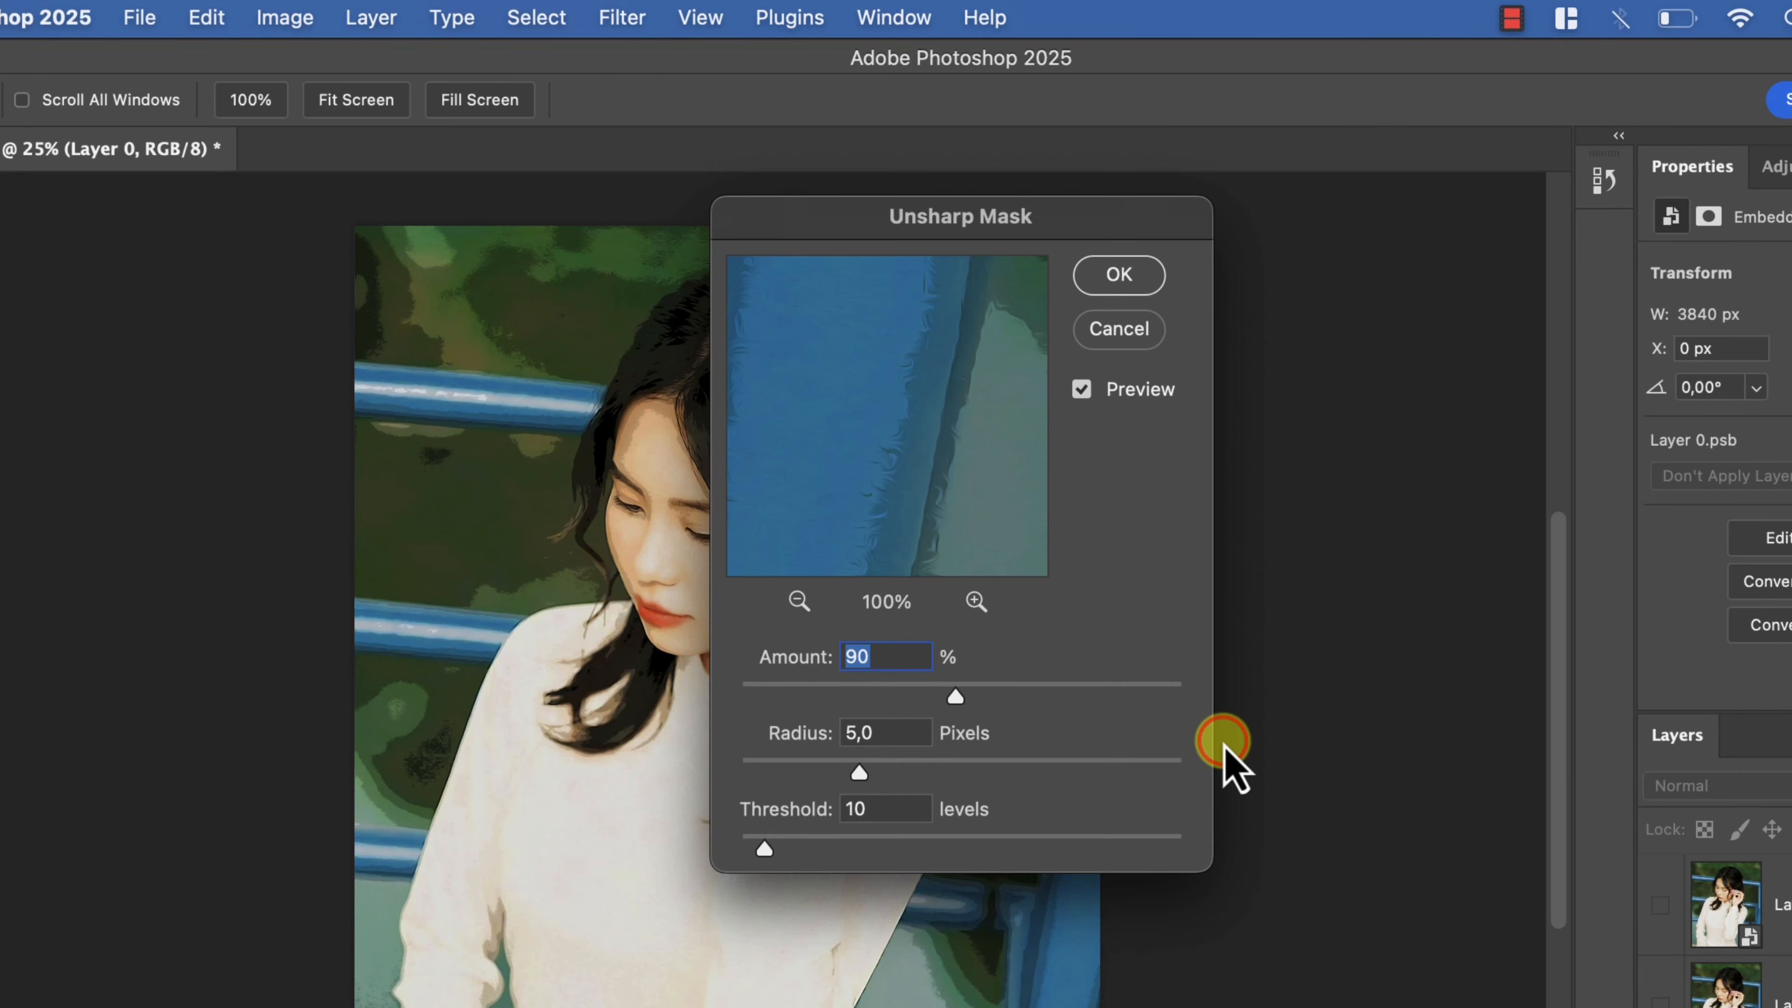
left_click(889, 649)
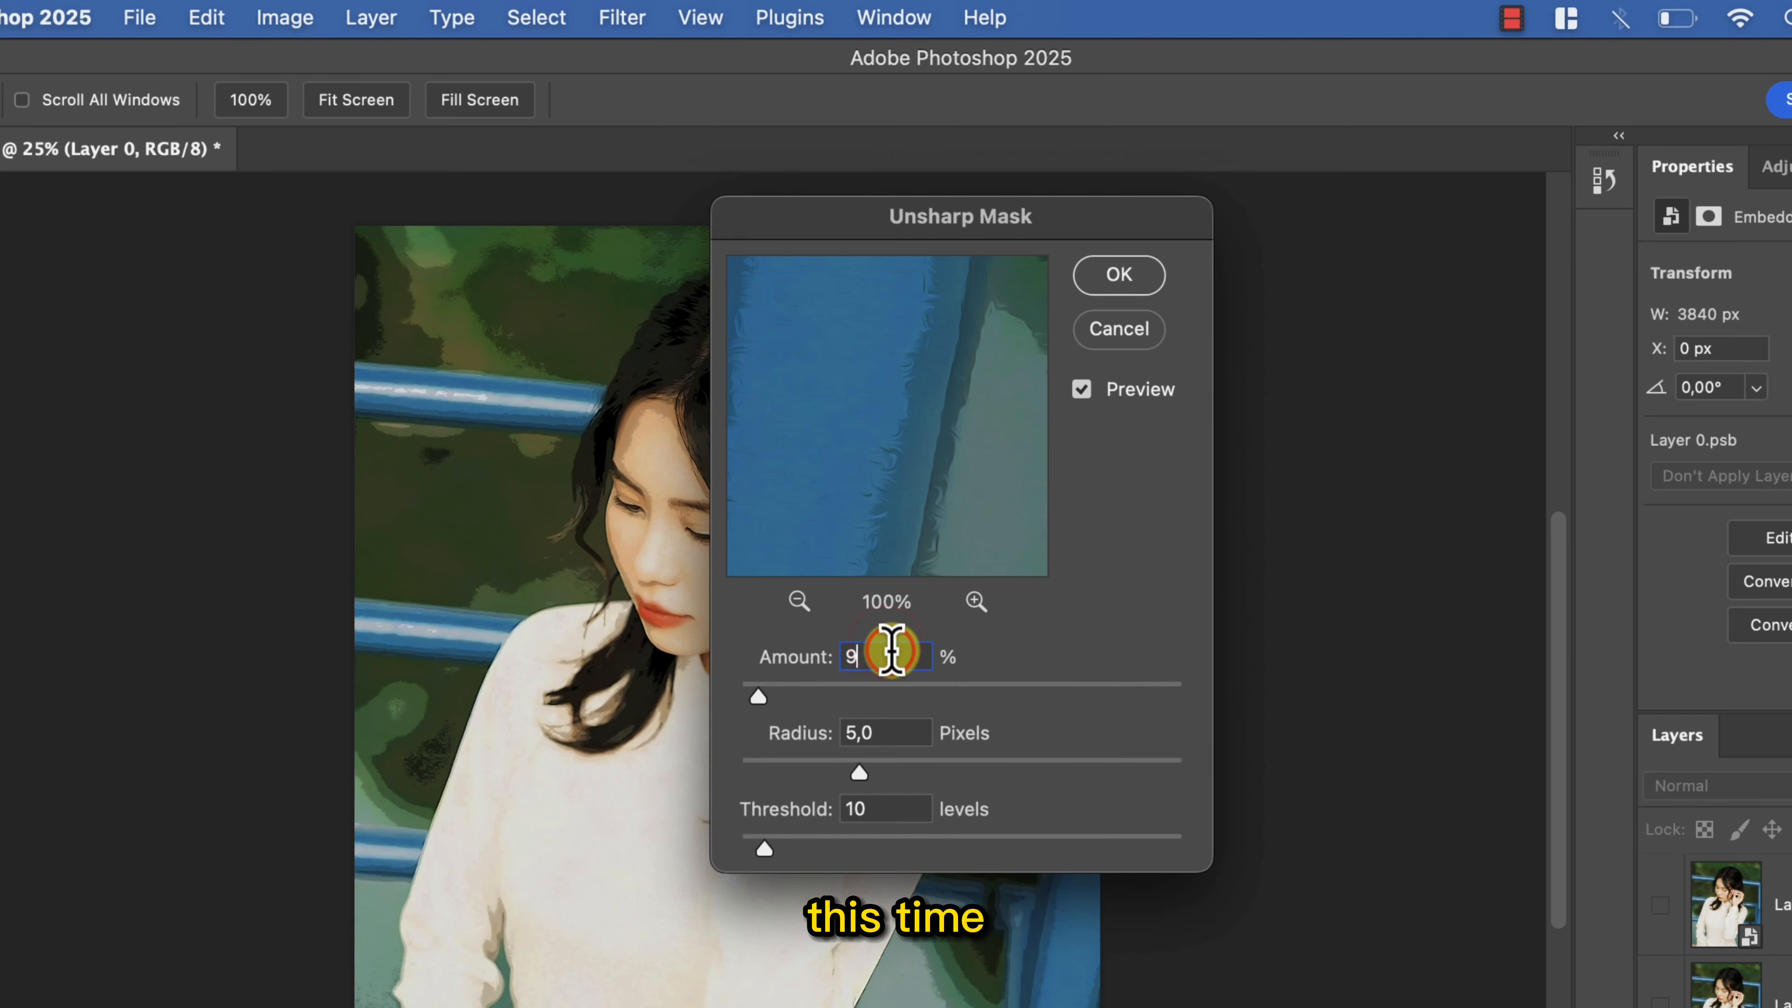
key("BackSpace")
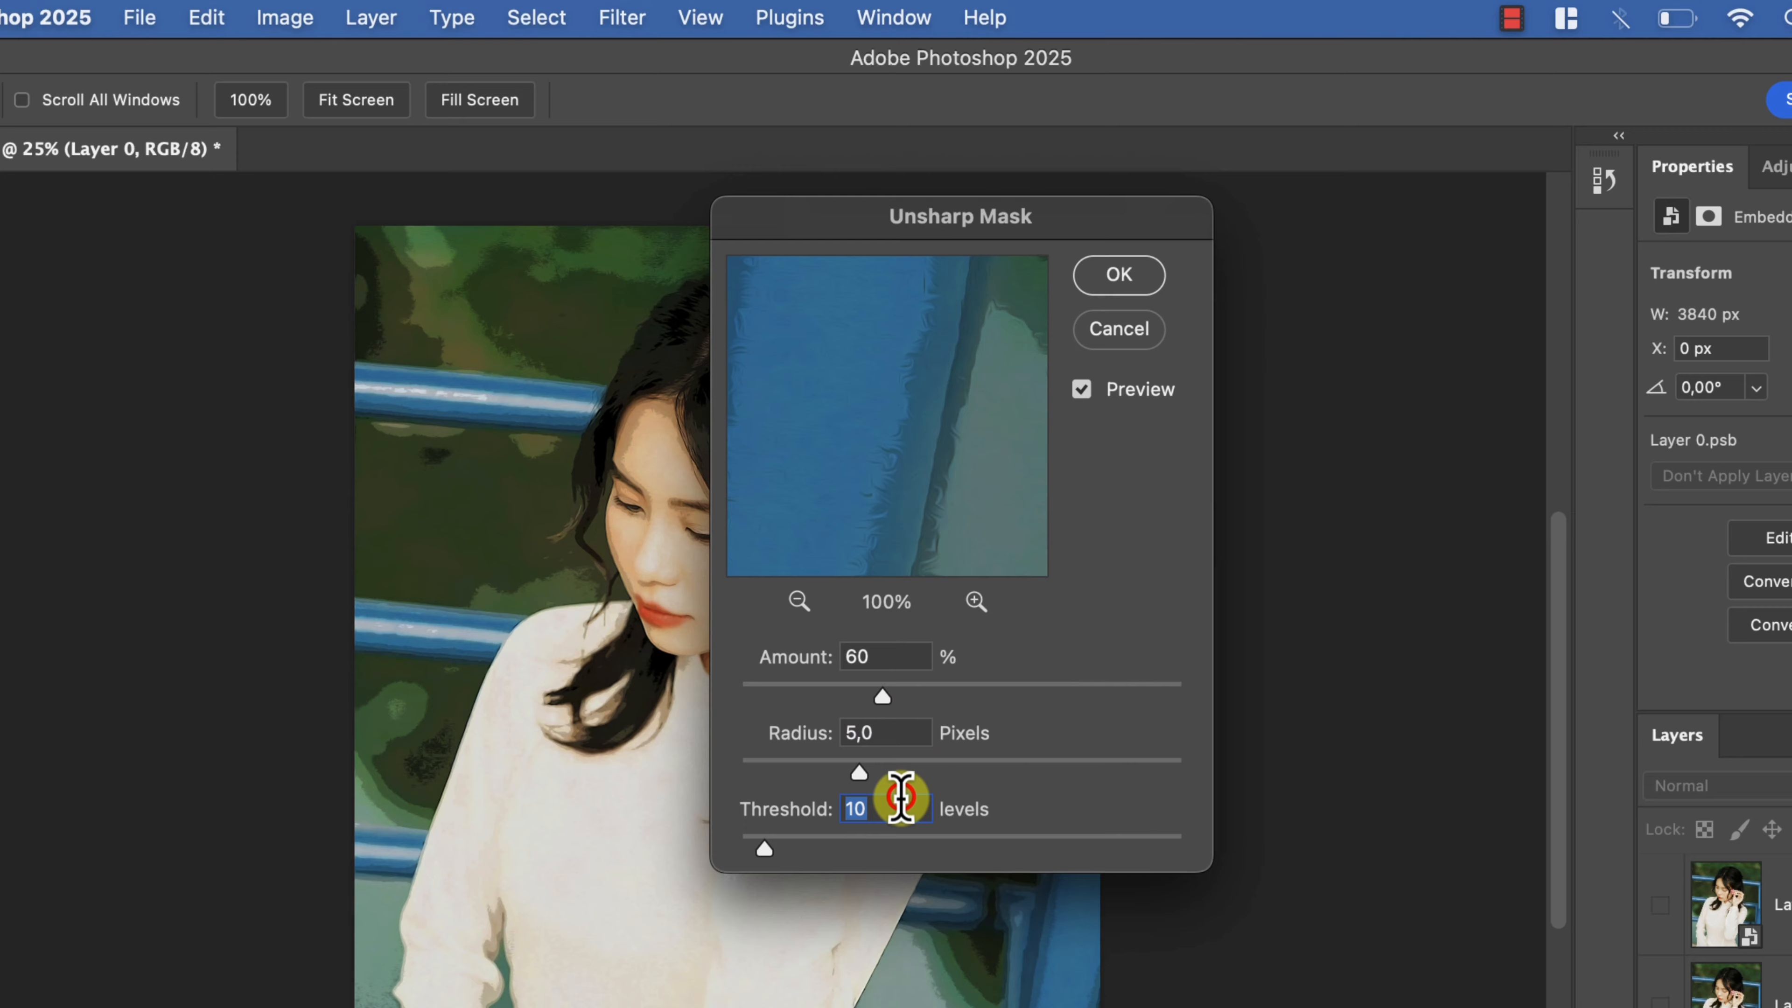
left_click(1127, 271)
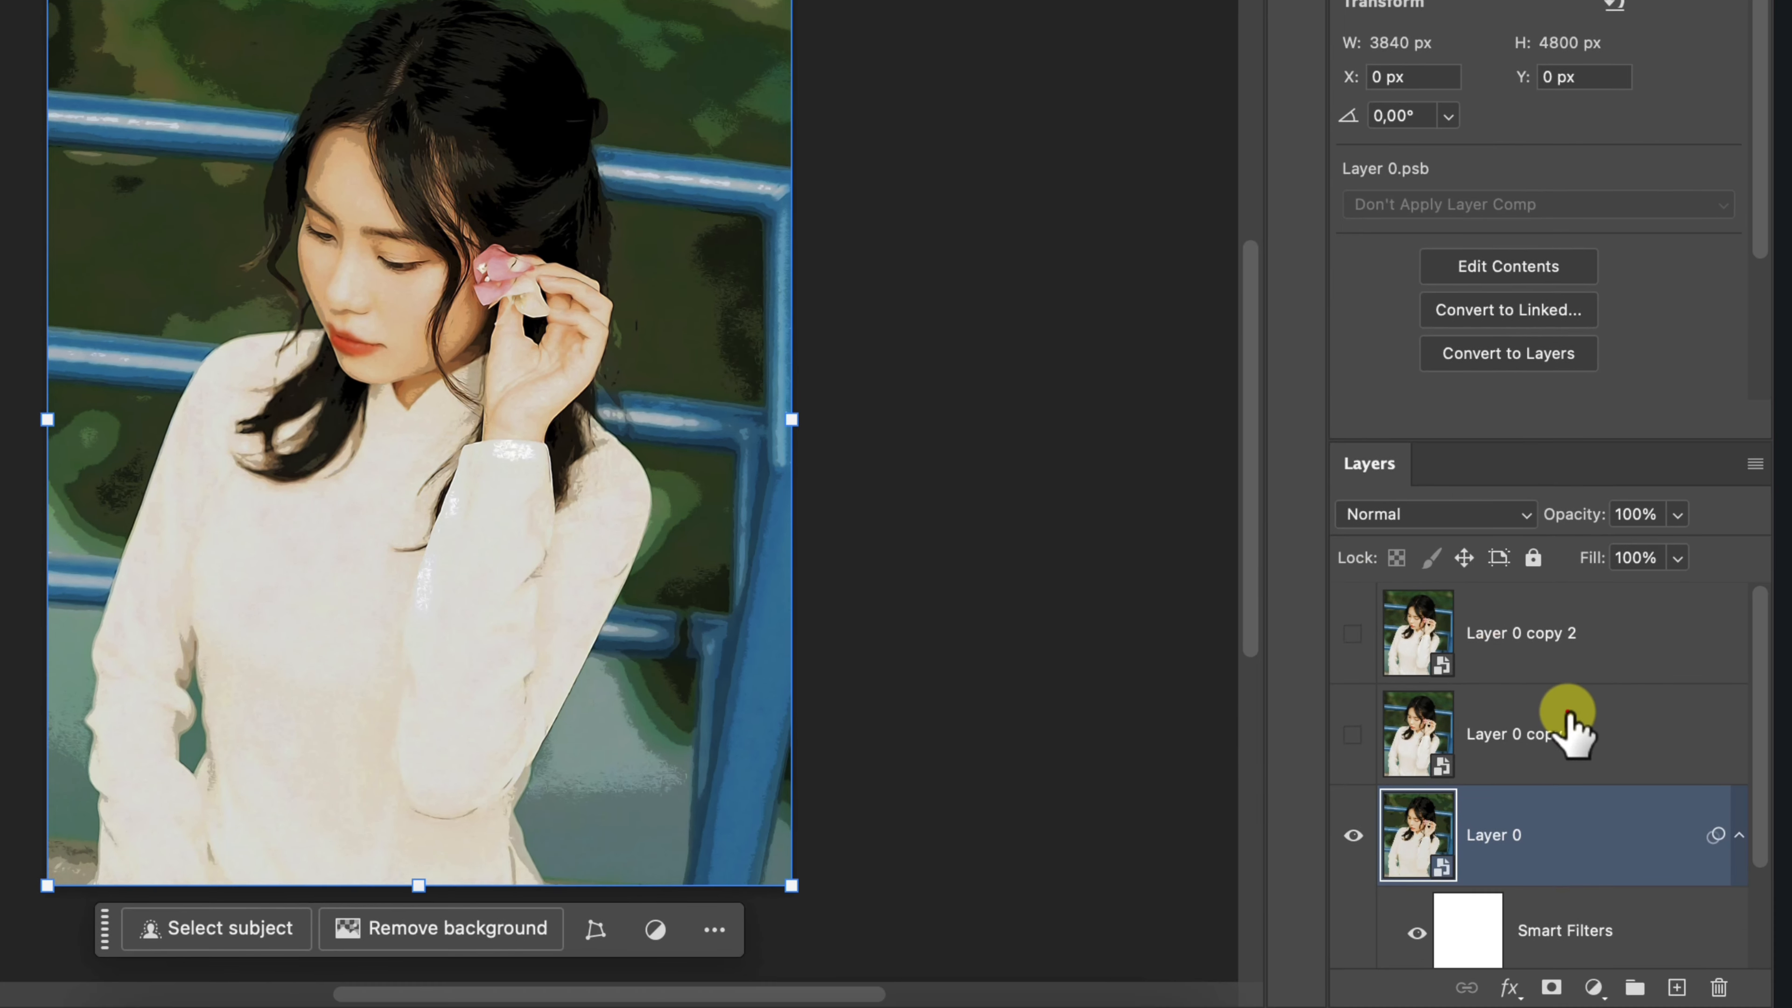
Show Layer 0 copy and apply Filter Gallery's Poster Edges to it with Edge Thickness 0, Edge Intensity 3 and Posterization 2.
left_click(1778, 1003)
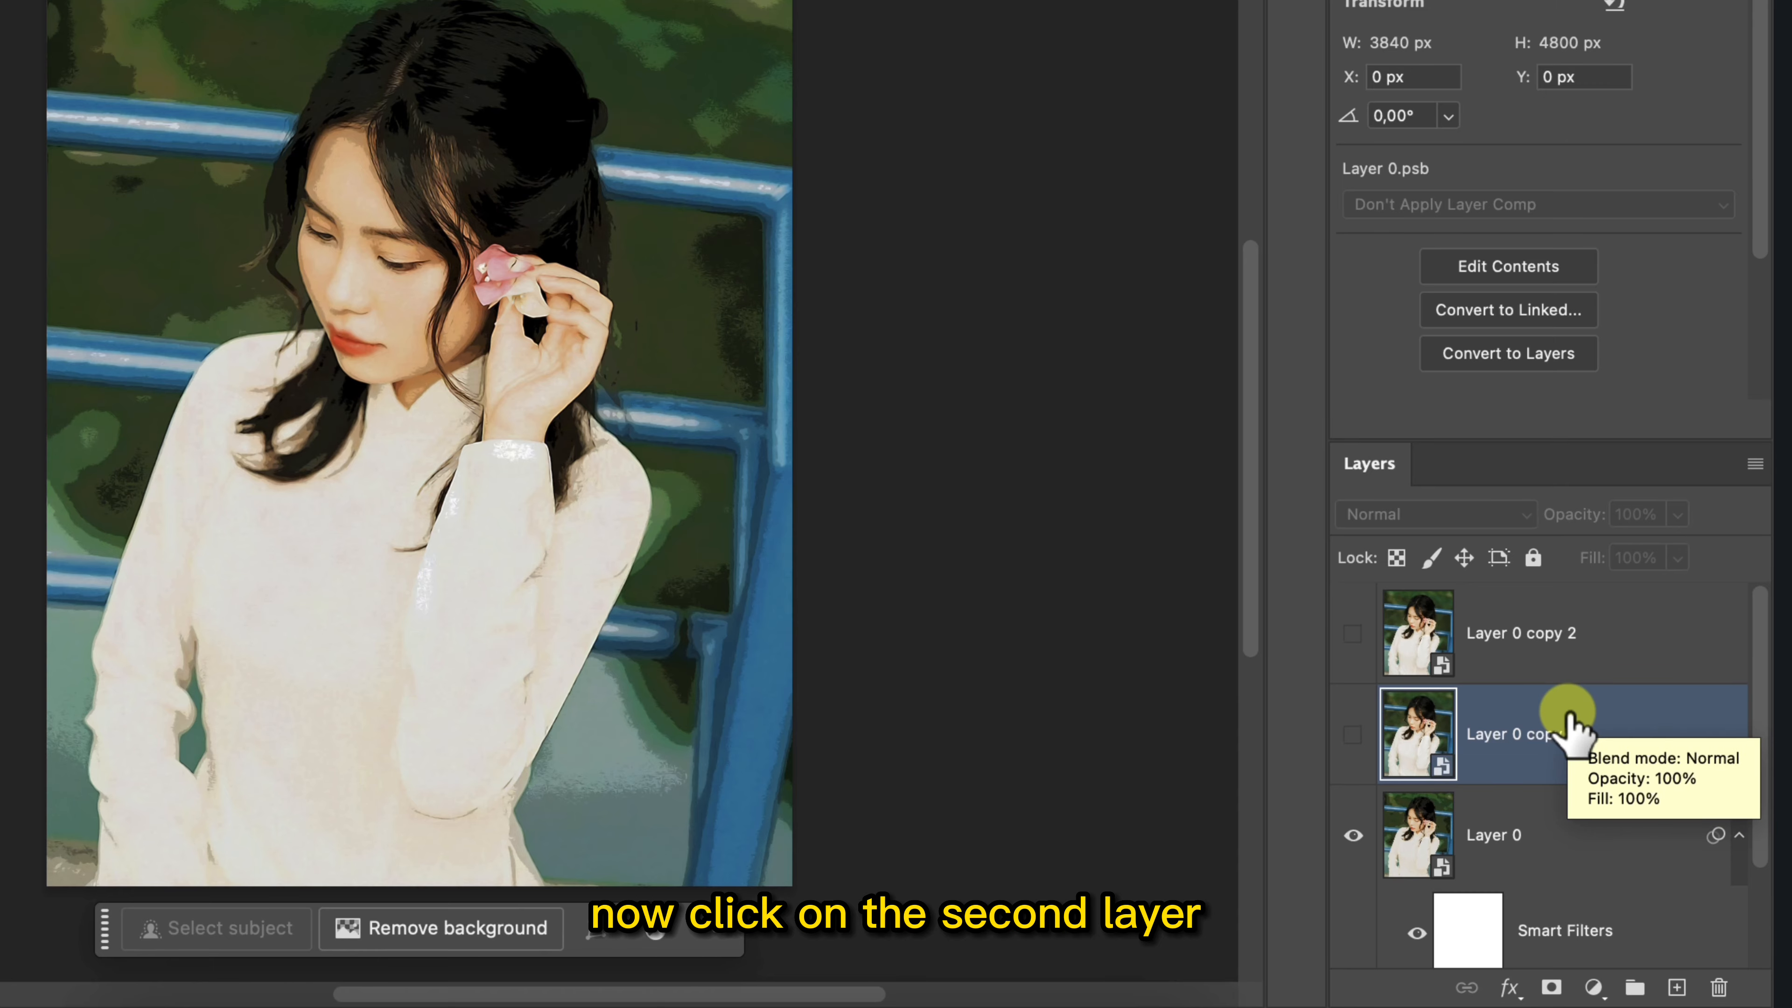
left_click(1352, 735)
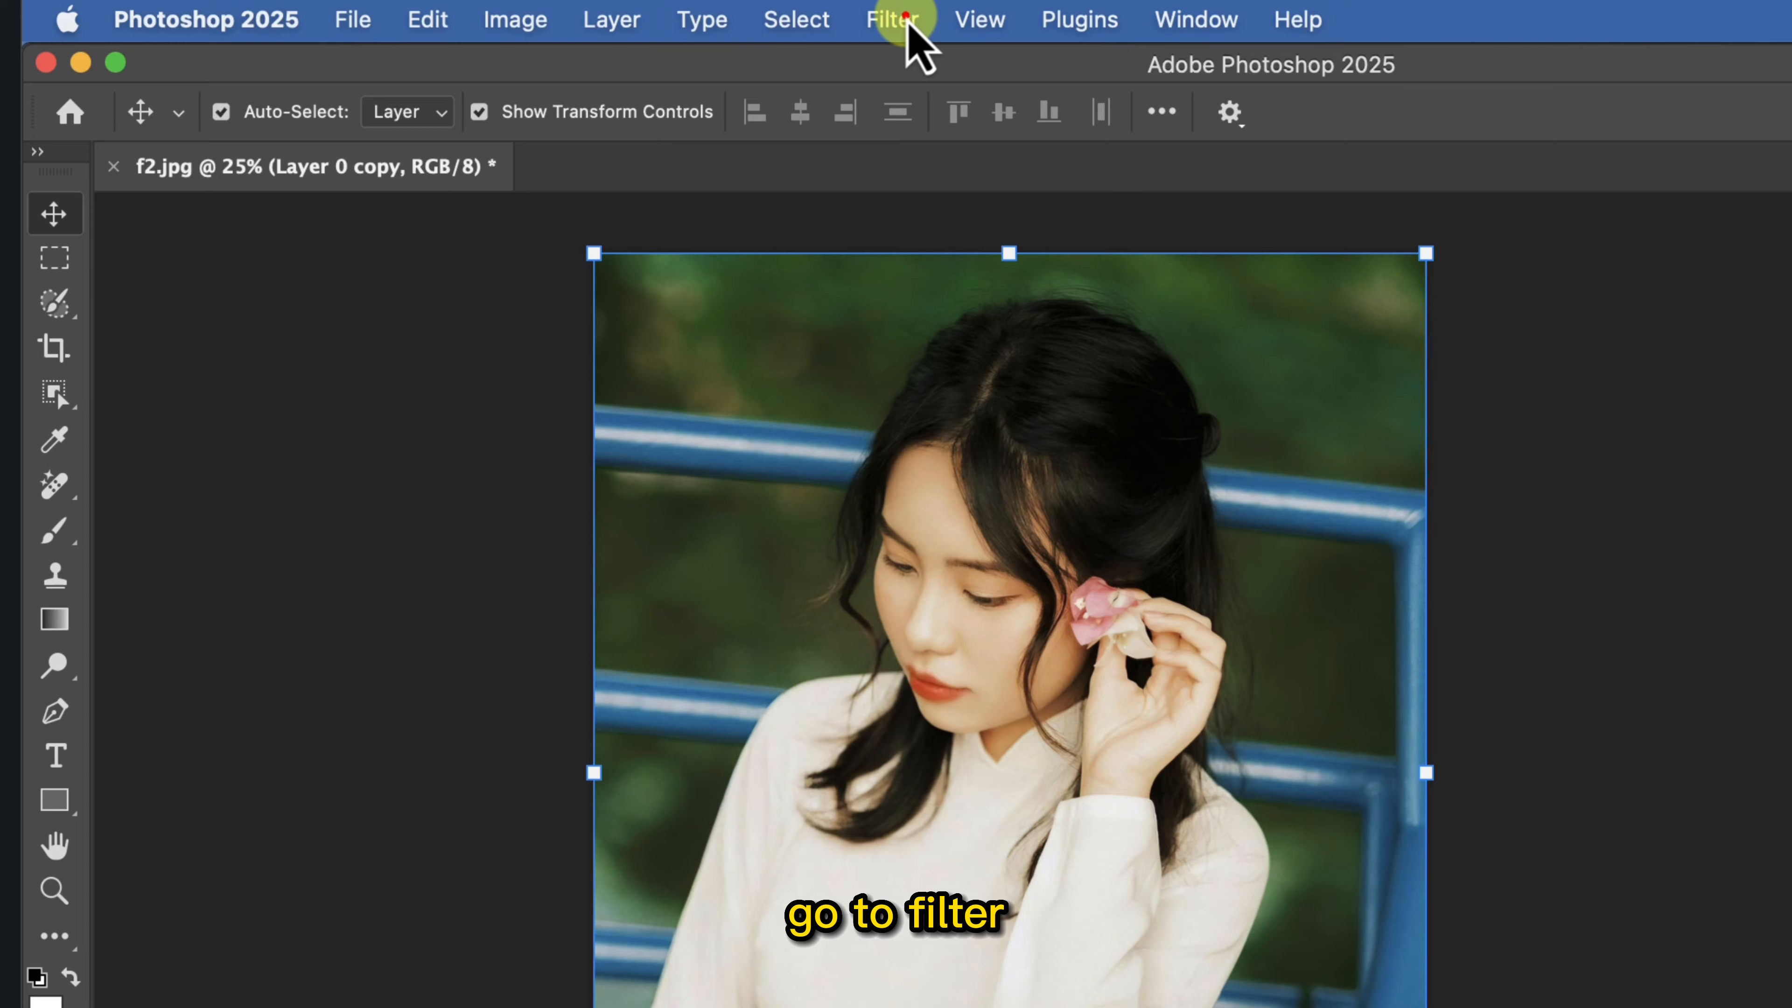
left_click(635, 15)
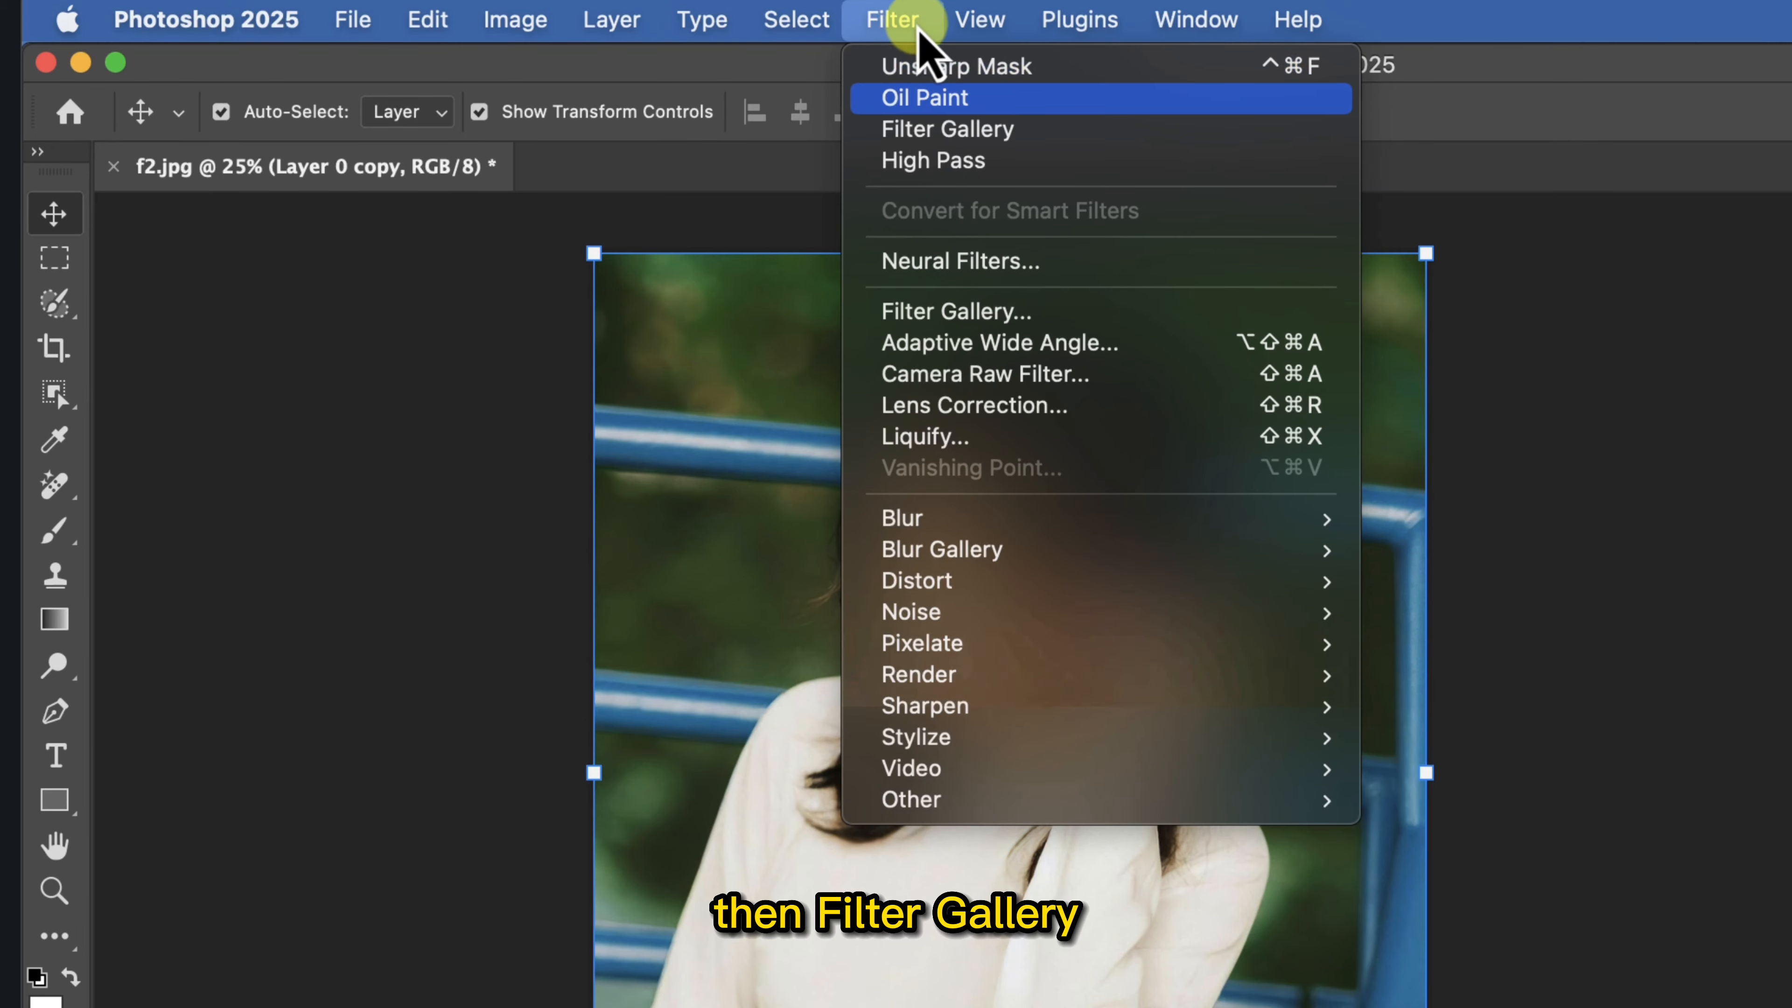
left_click(1071, 134)
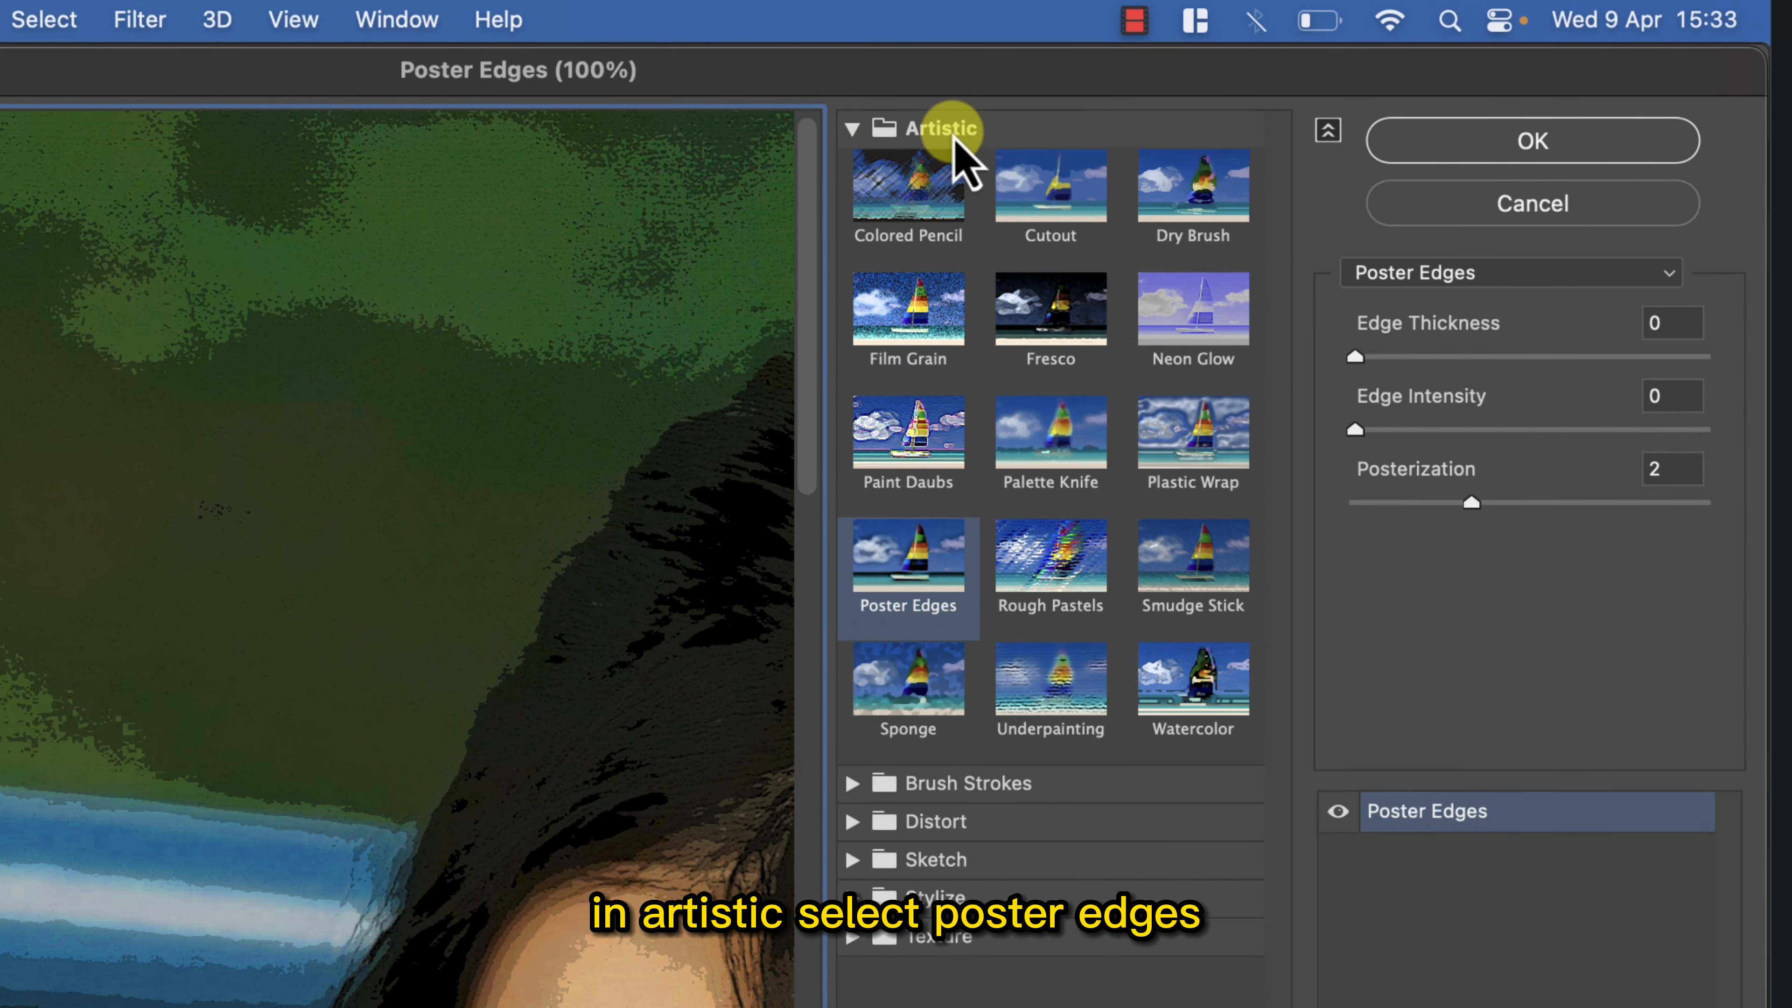
left_click(921, 569)
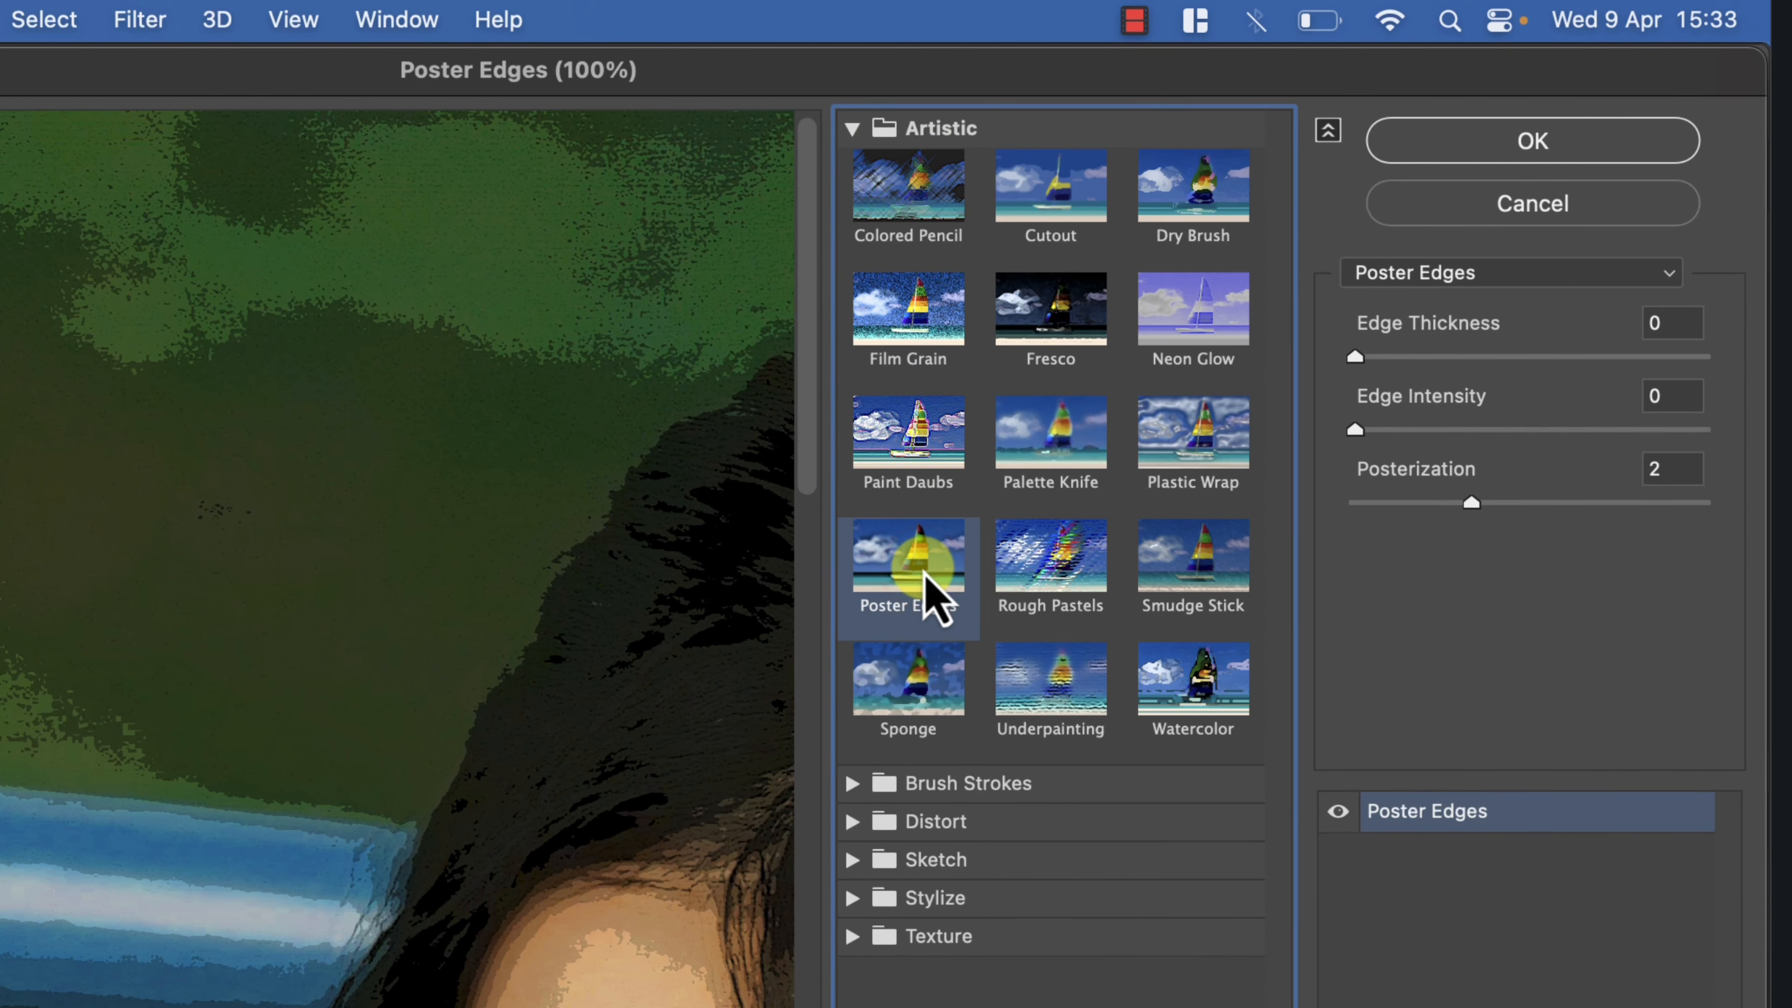
left_click(1679, 323)
left_click(1672, 398)
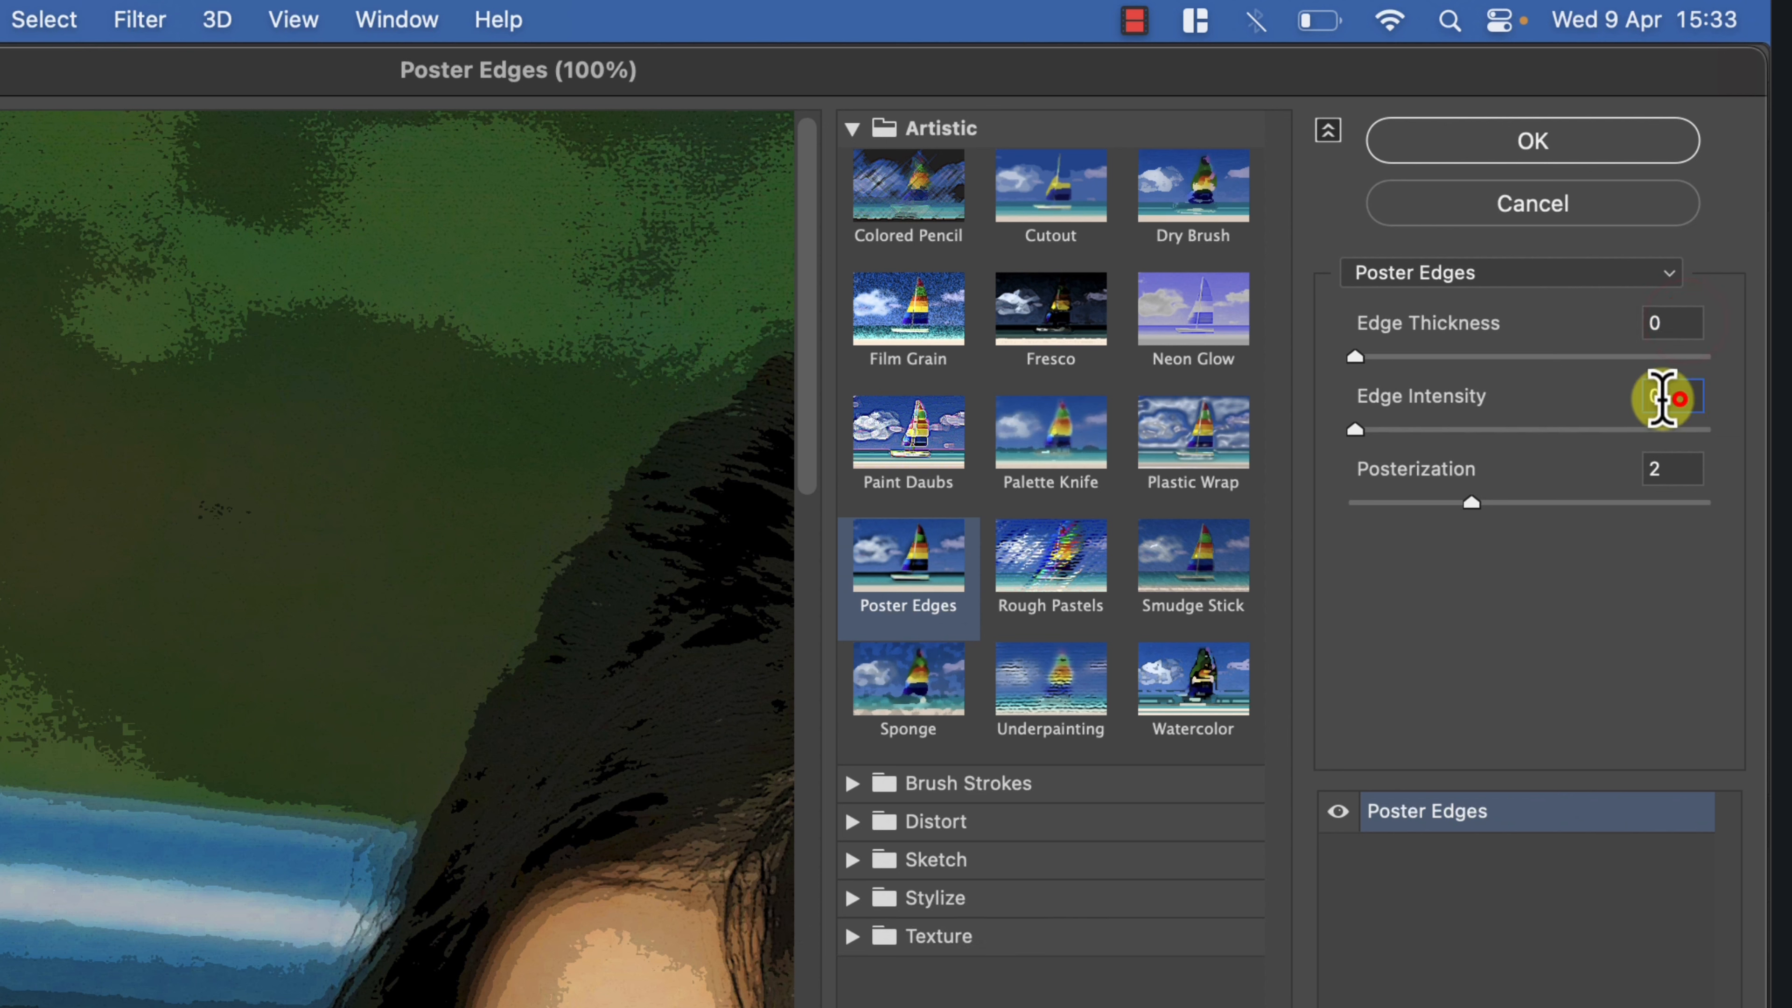
type("3")
left_click(1679, 469)
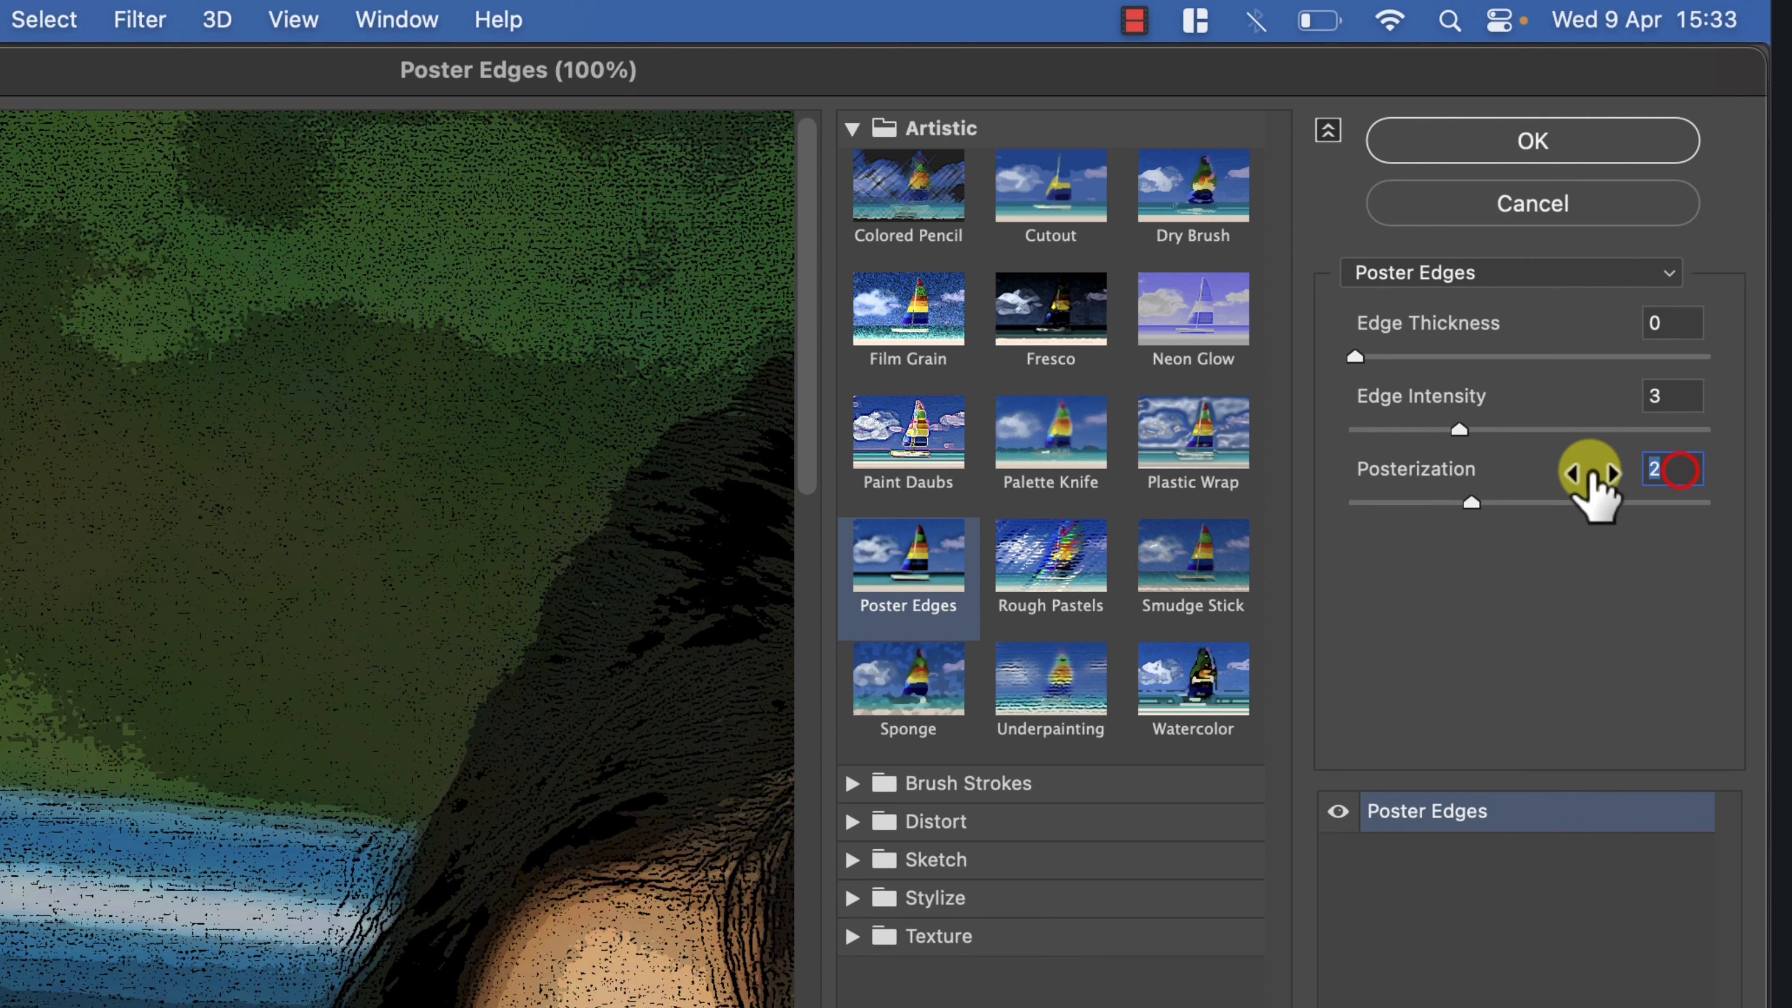
left_click(1602, 137)
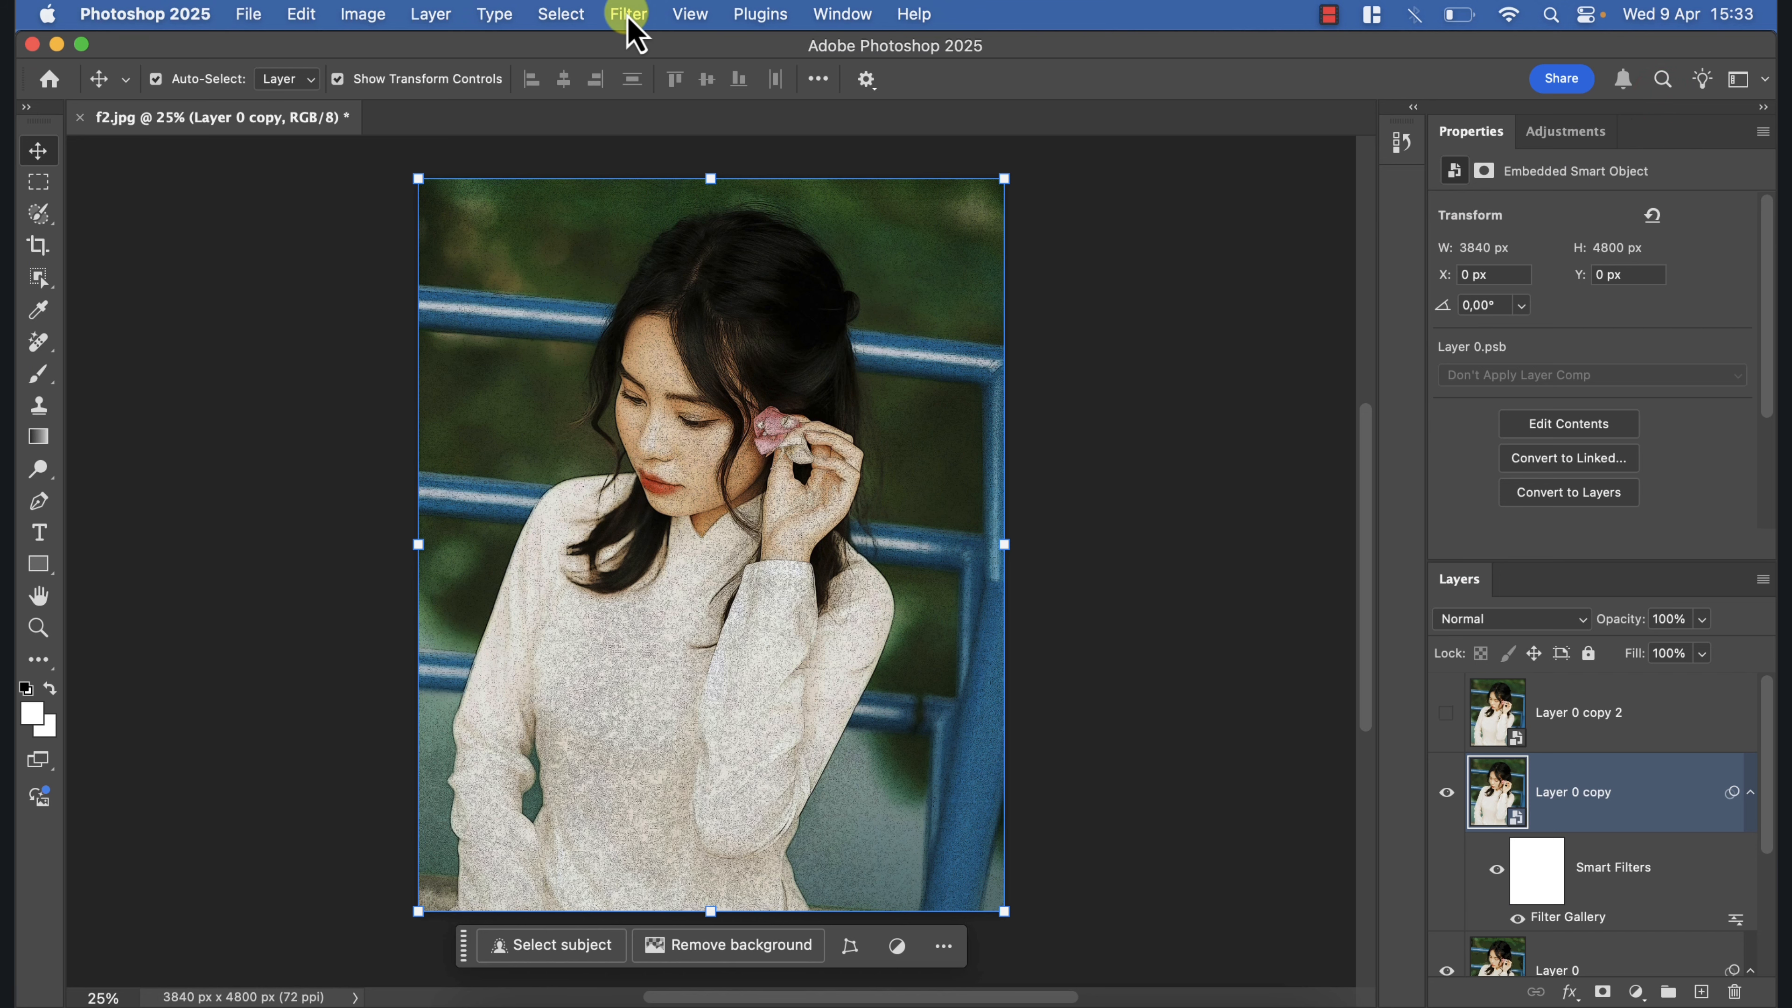
Apply the Oil Paint filter to Layer 0 copy with Stylization 5.6.
left_click(630, 15)
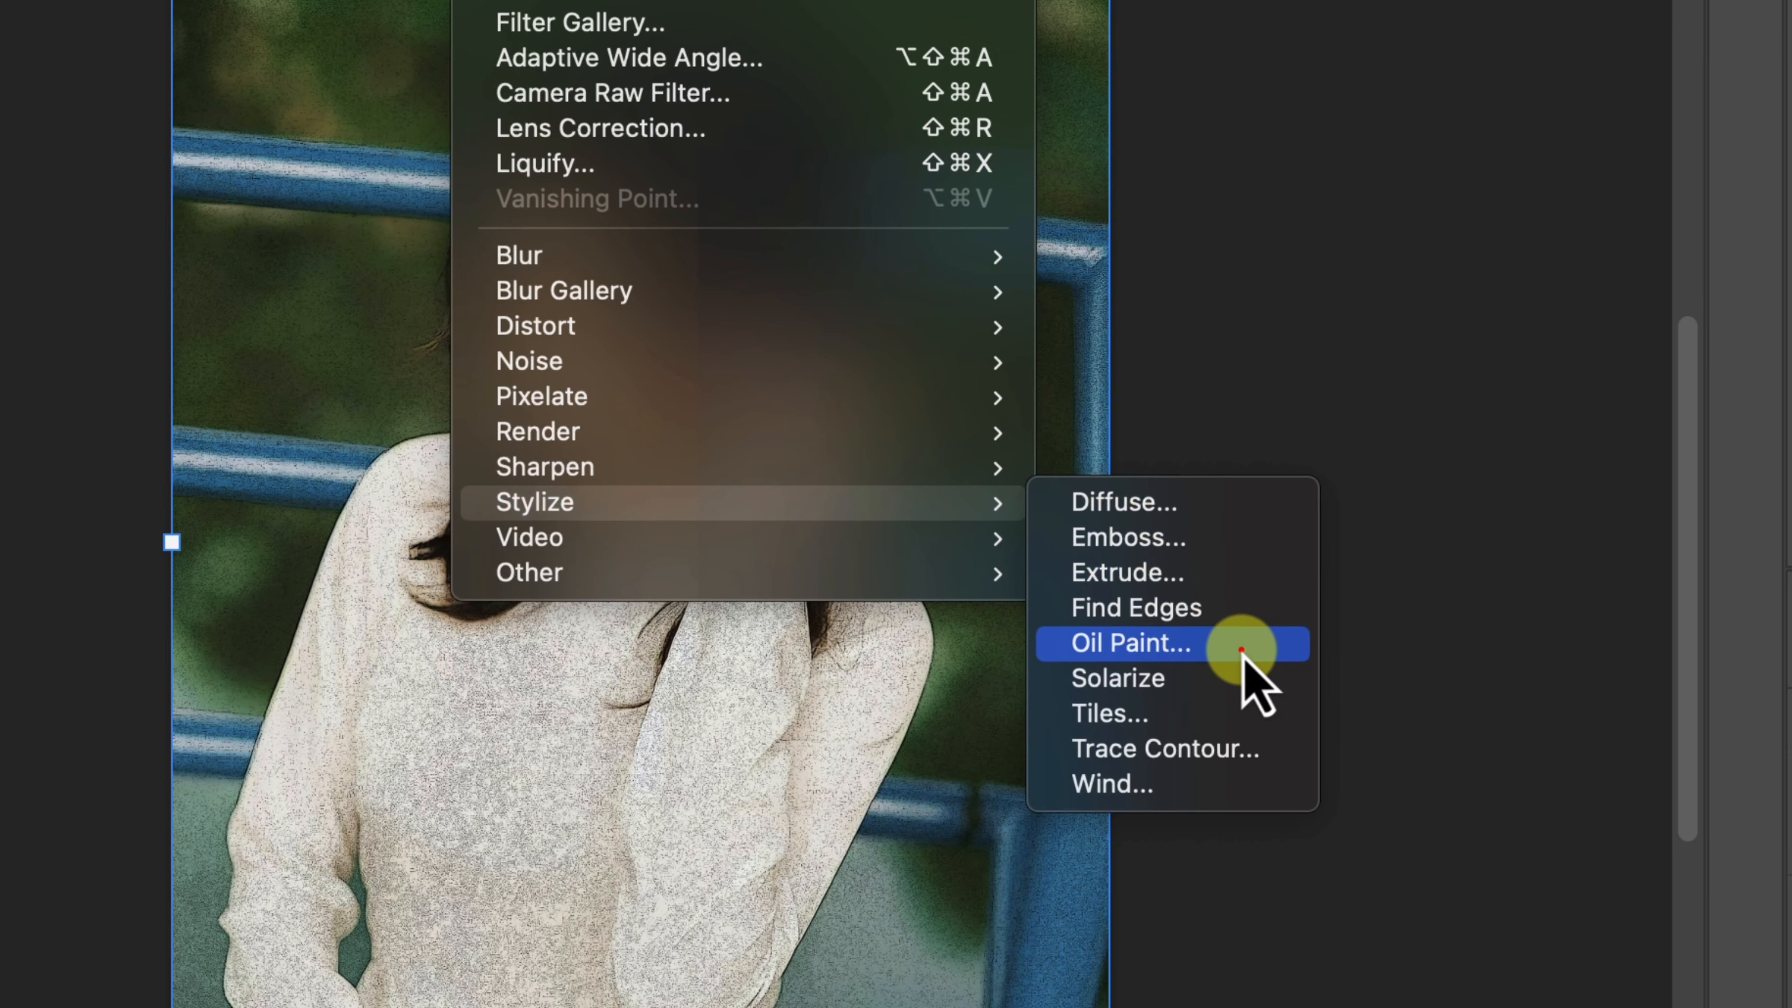
left_click(1351, 973)
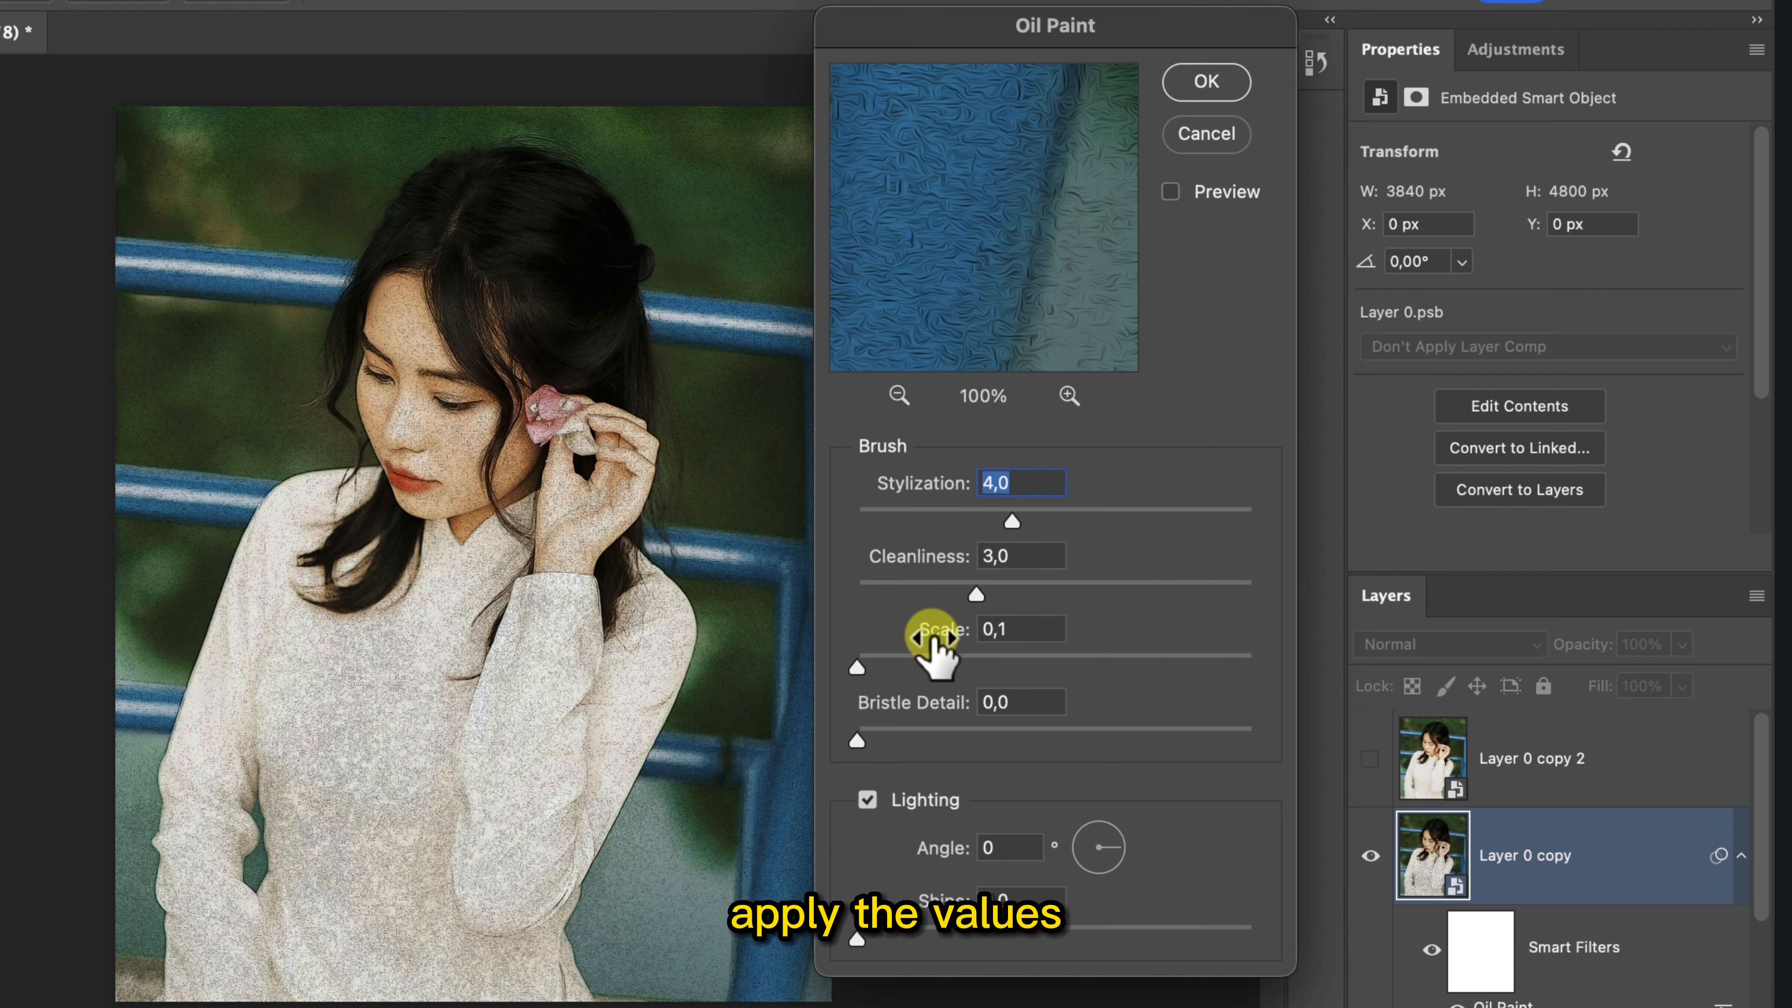
left_click_drag(1011, 521, 1075, 516)
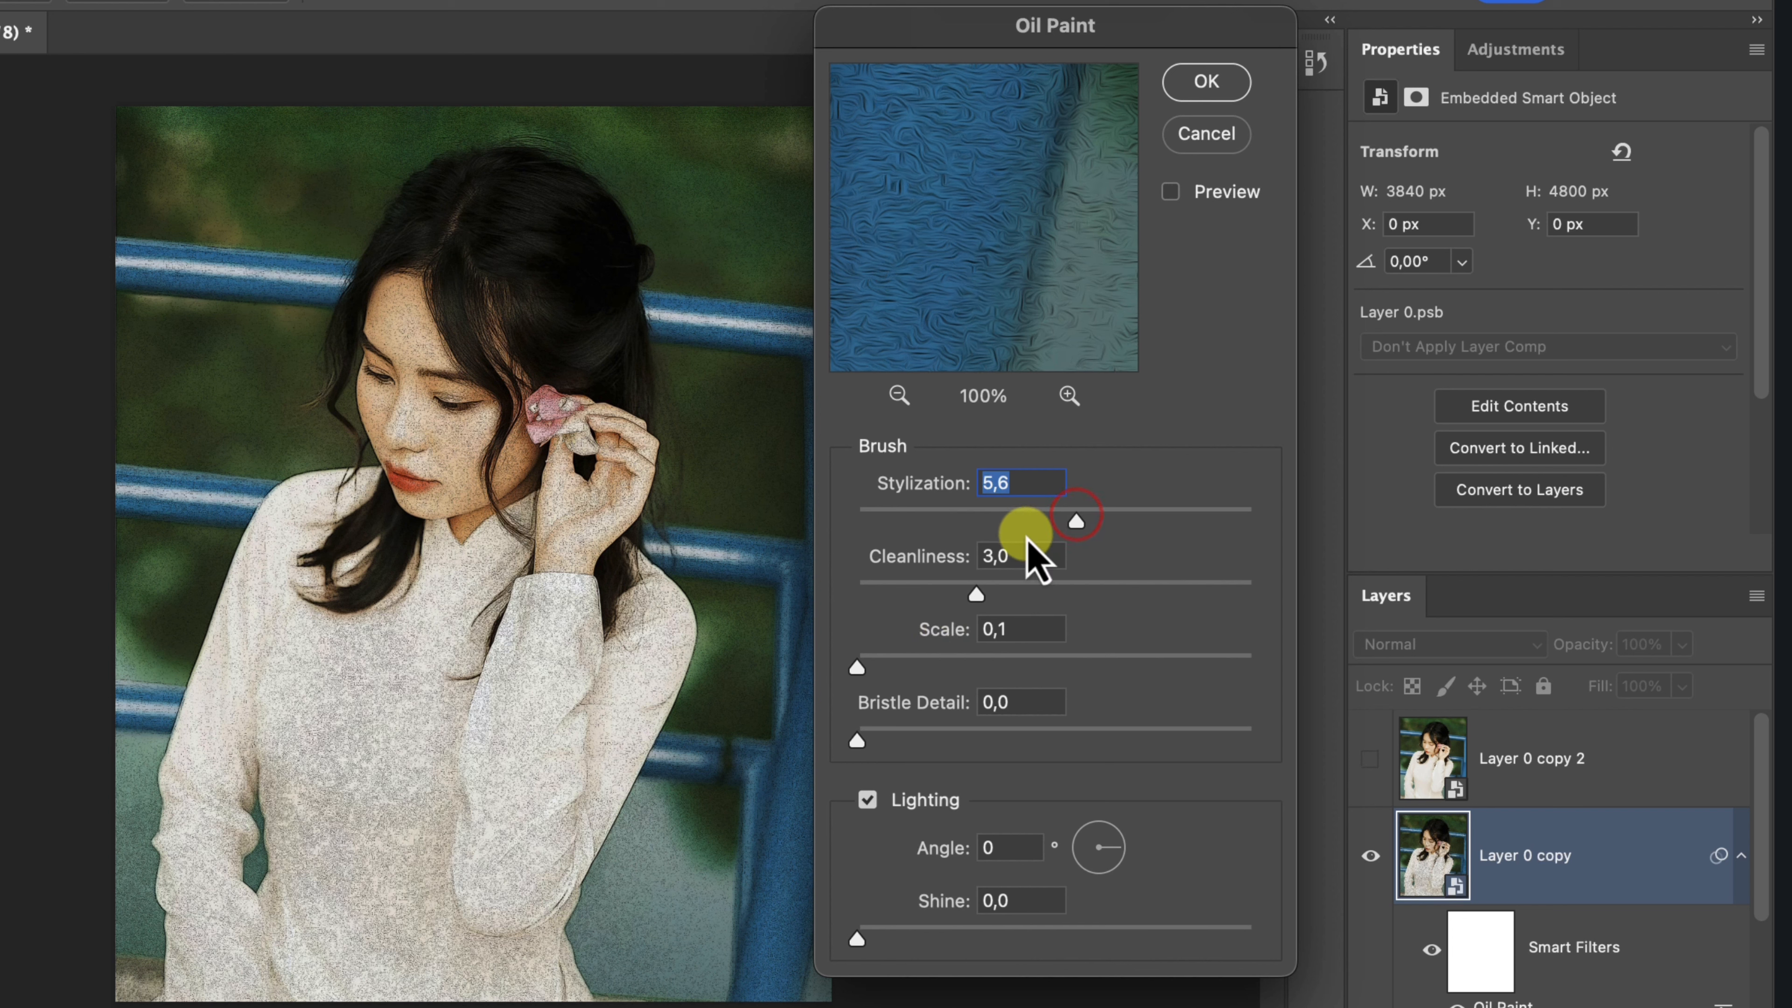
left_click(1208, 82)
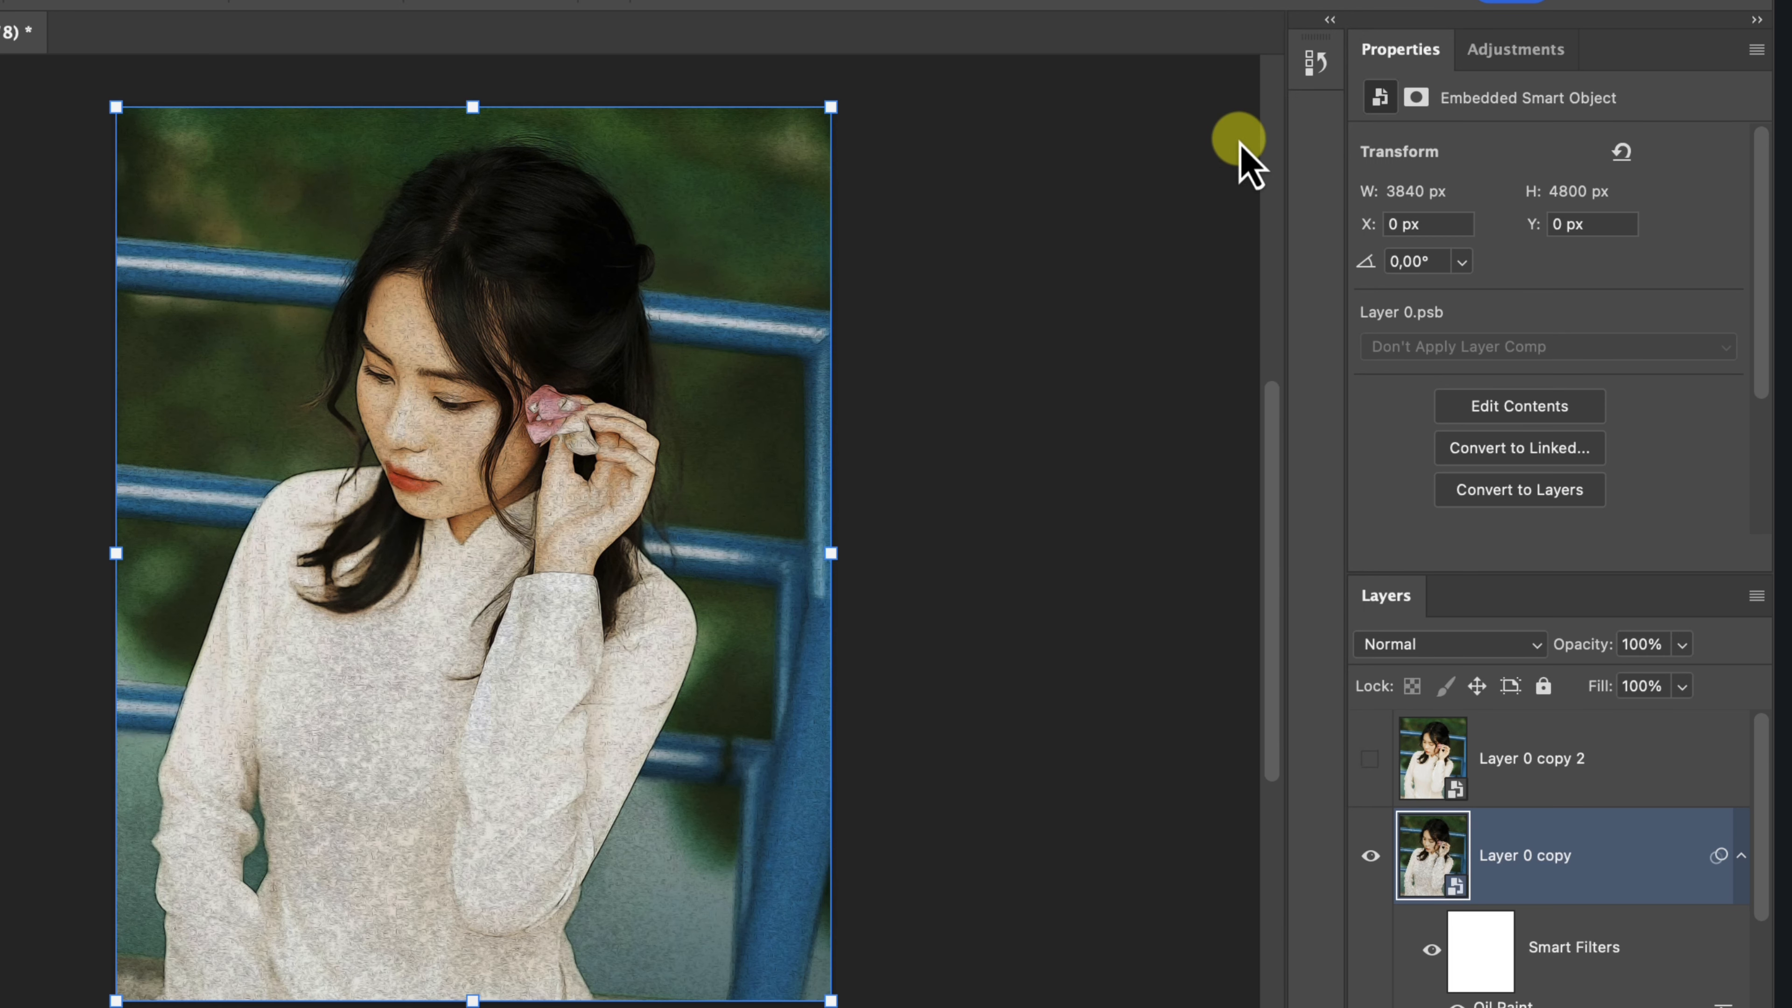
Set Layer 0 copy to the Overlay blend mode at 25% opacity.
left_click(1457, 642)
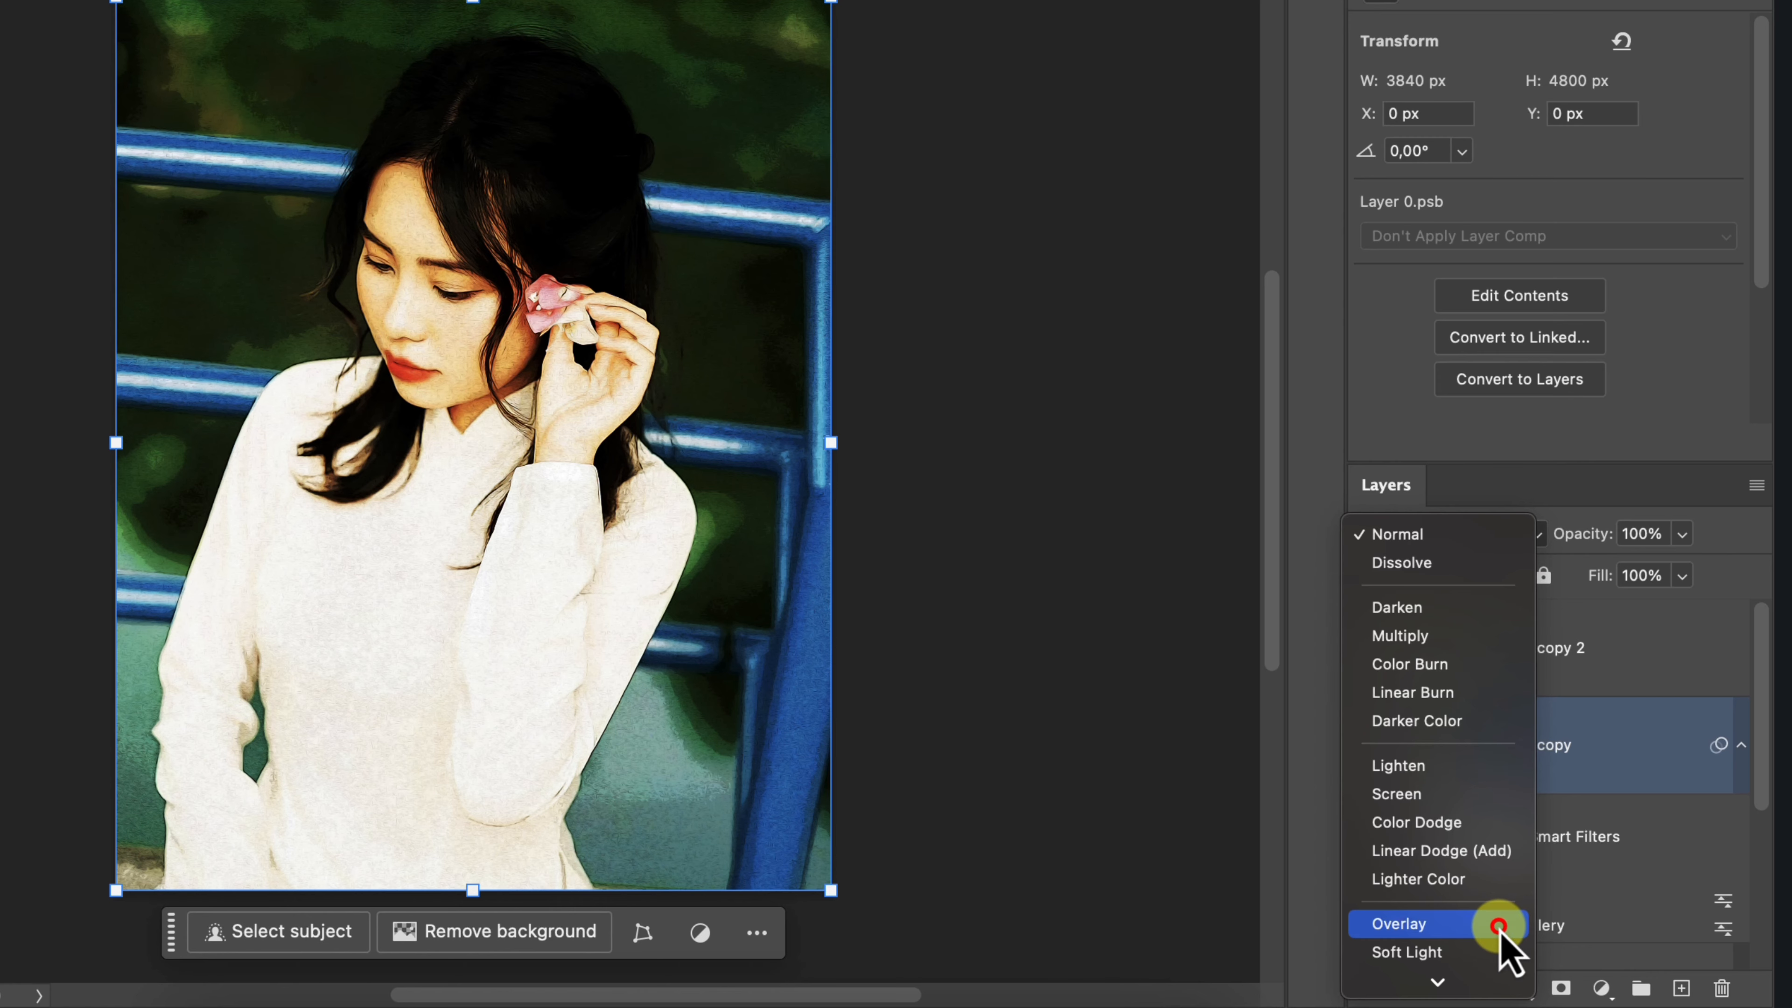
left_click(1500, 924)
left_click(1639, 523)
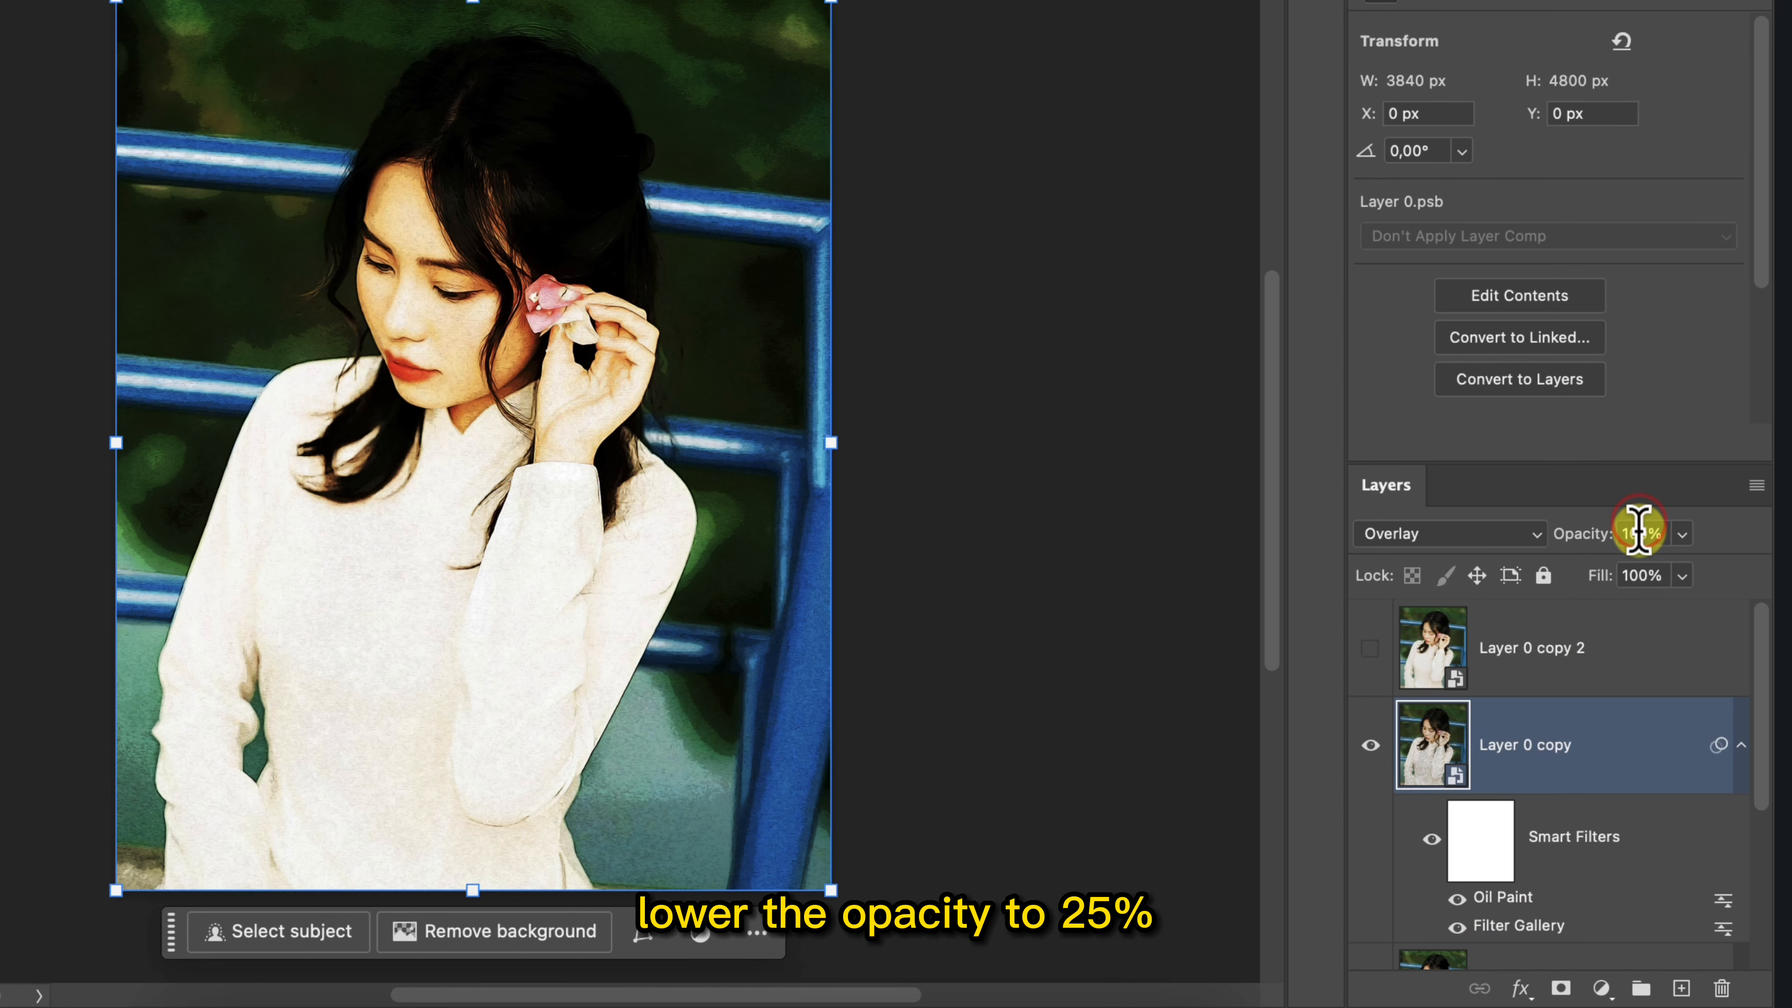
type("25")
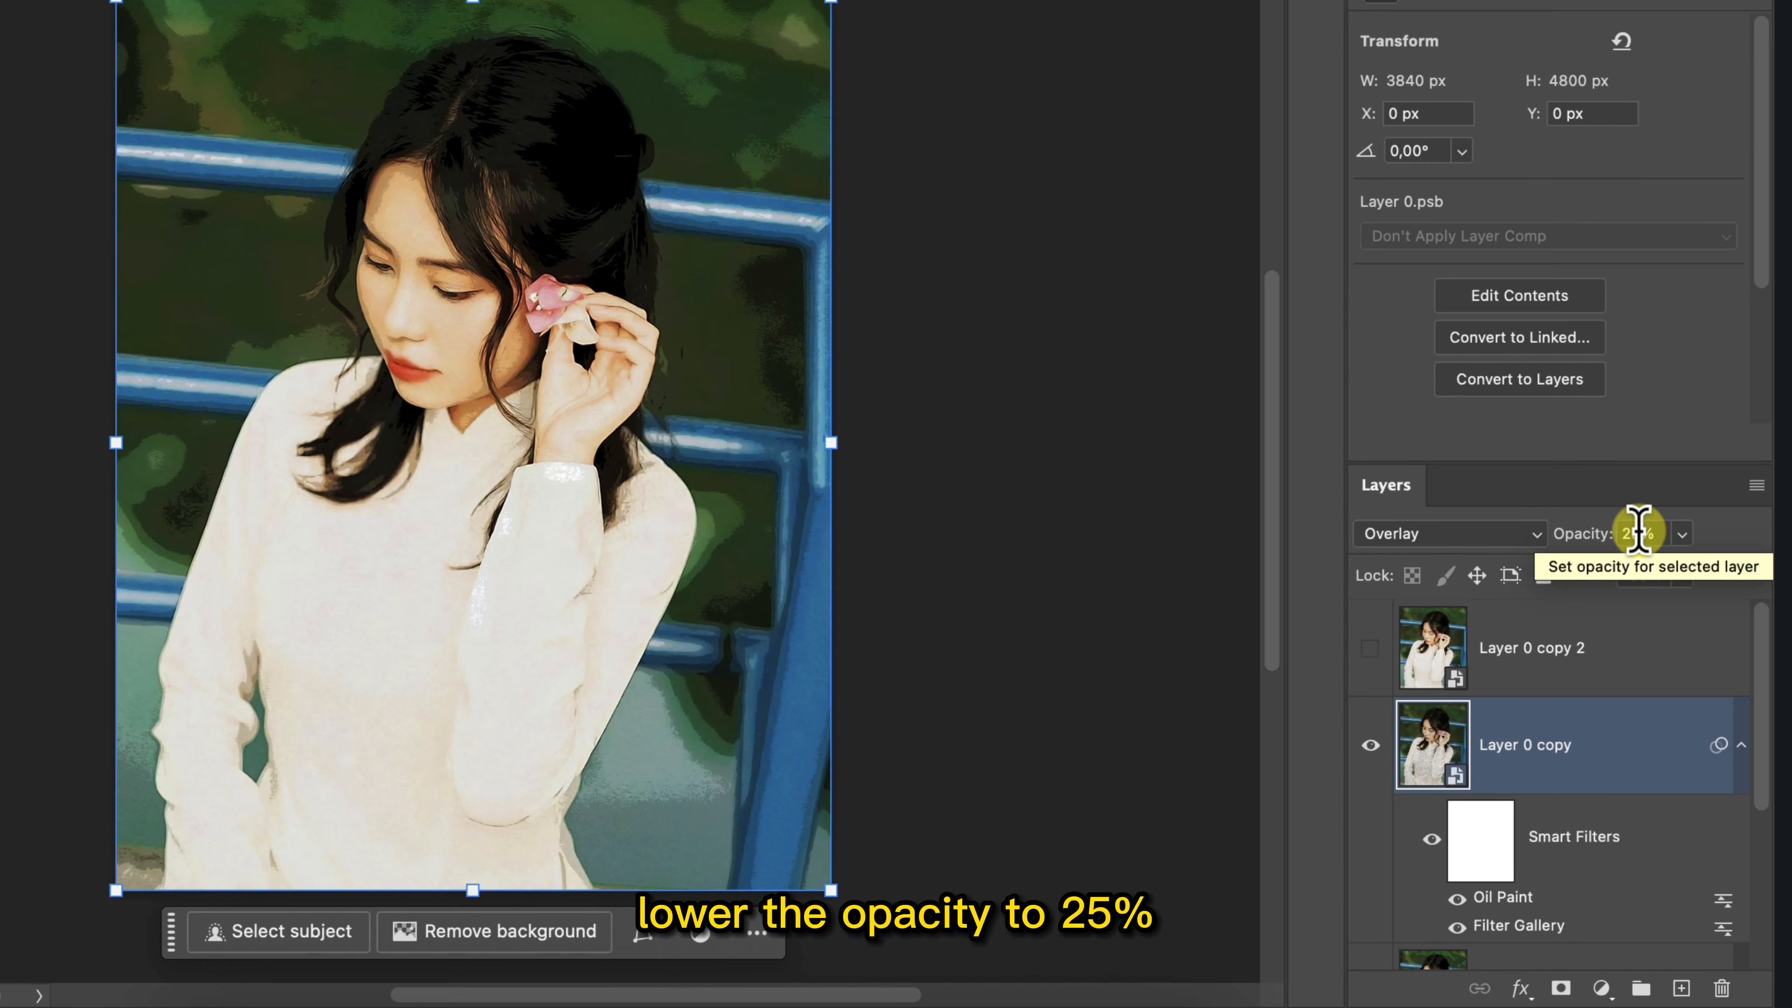
Apply a High Pass filter with a 2-pixel radius to the unhidden Layer 0 copy 2 and blend it in Overlay mode.
left_click(1618, 660)
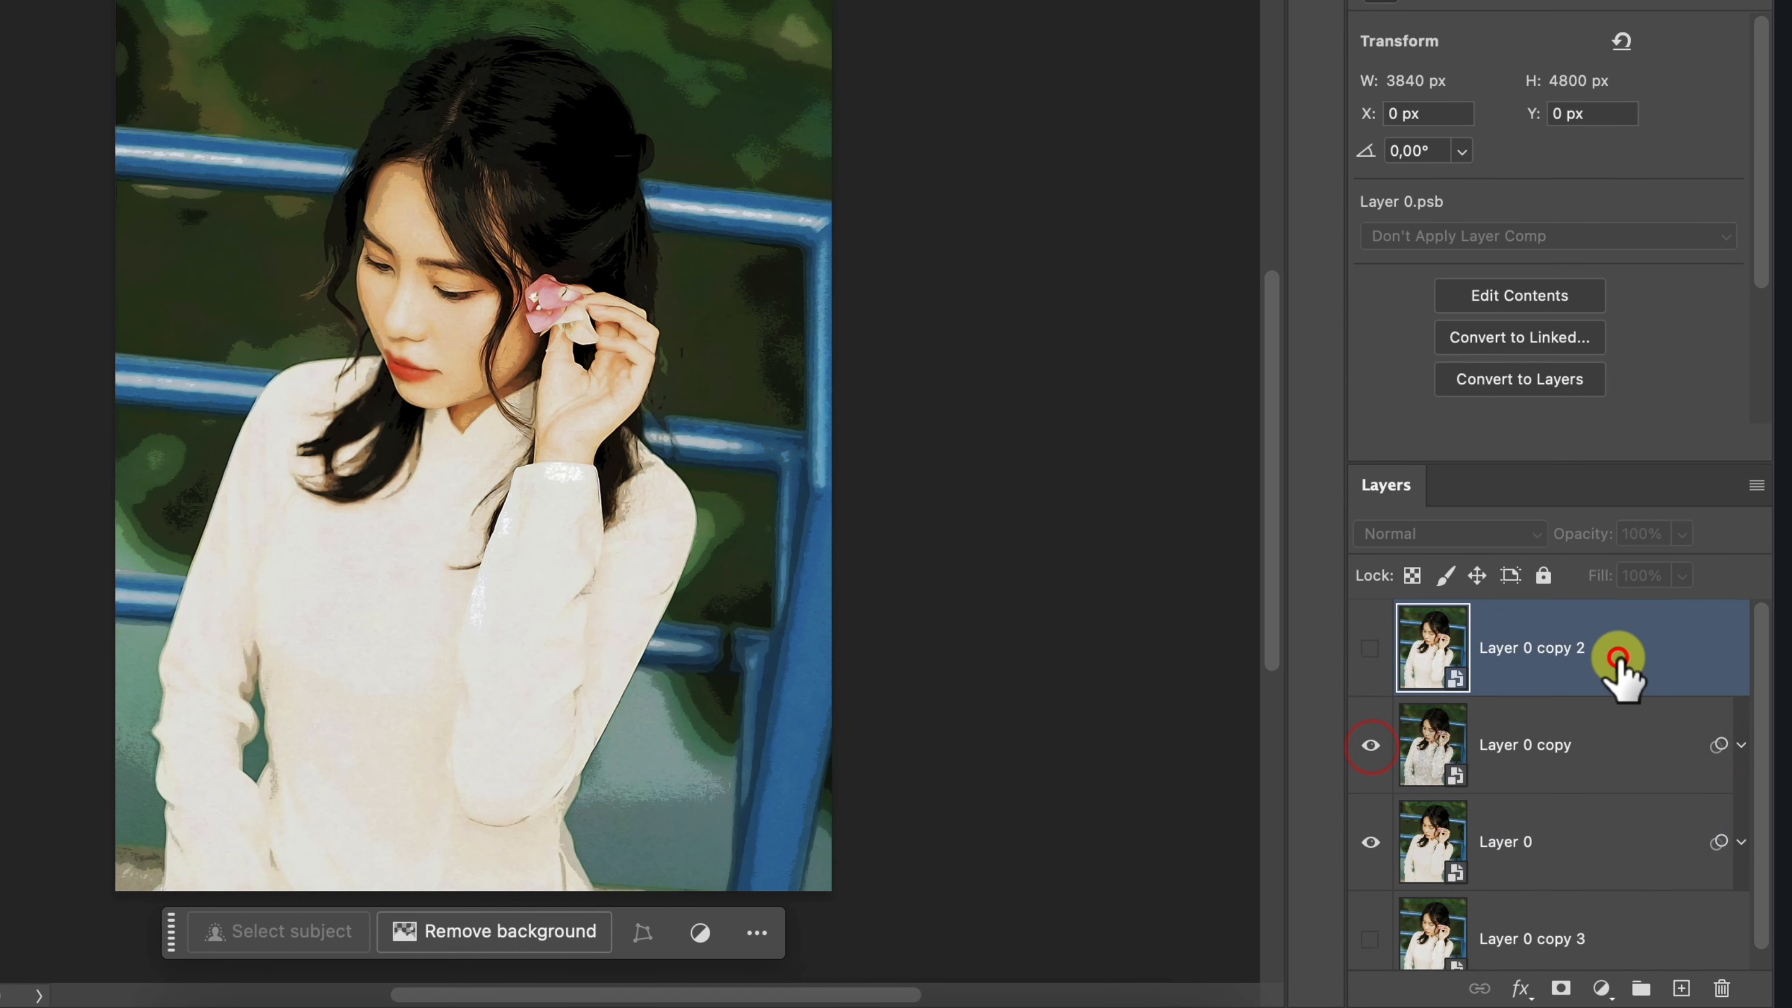
left_click(1369, 649)
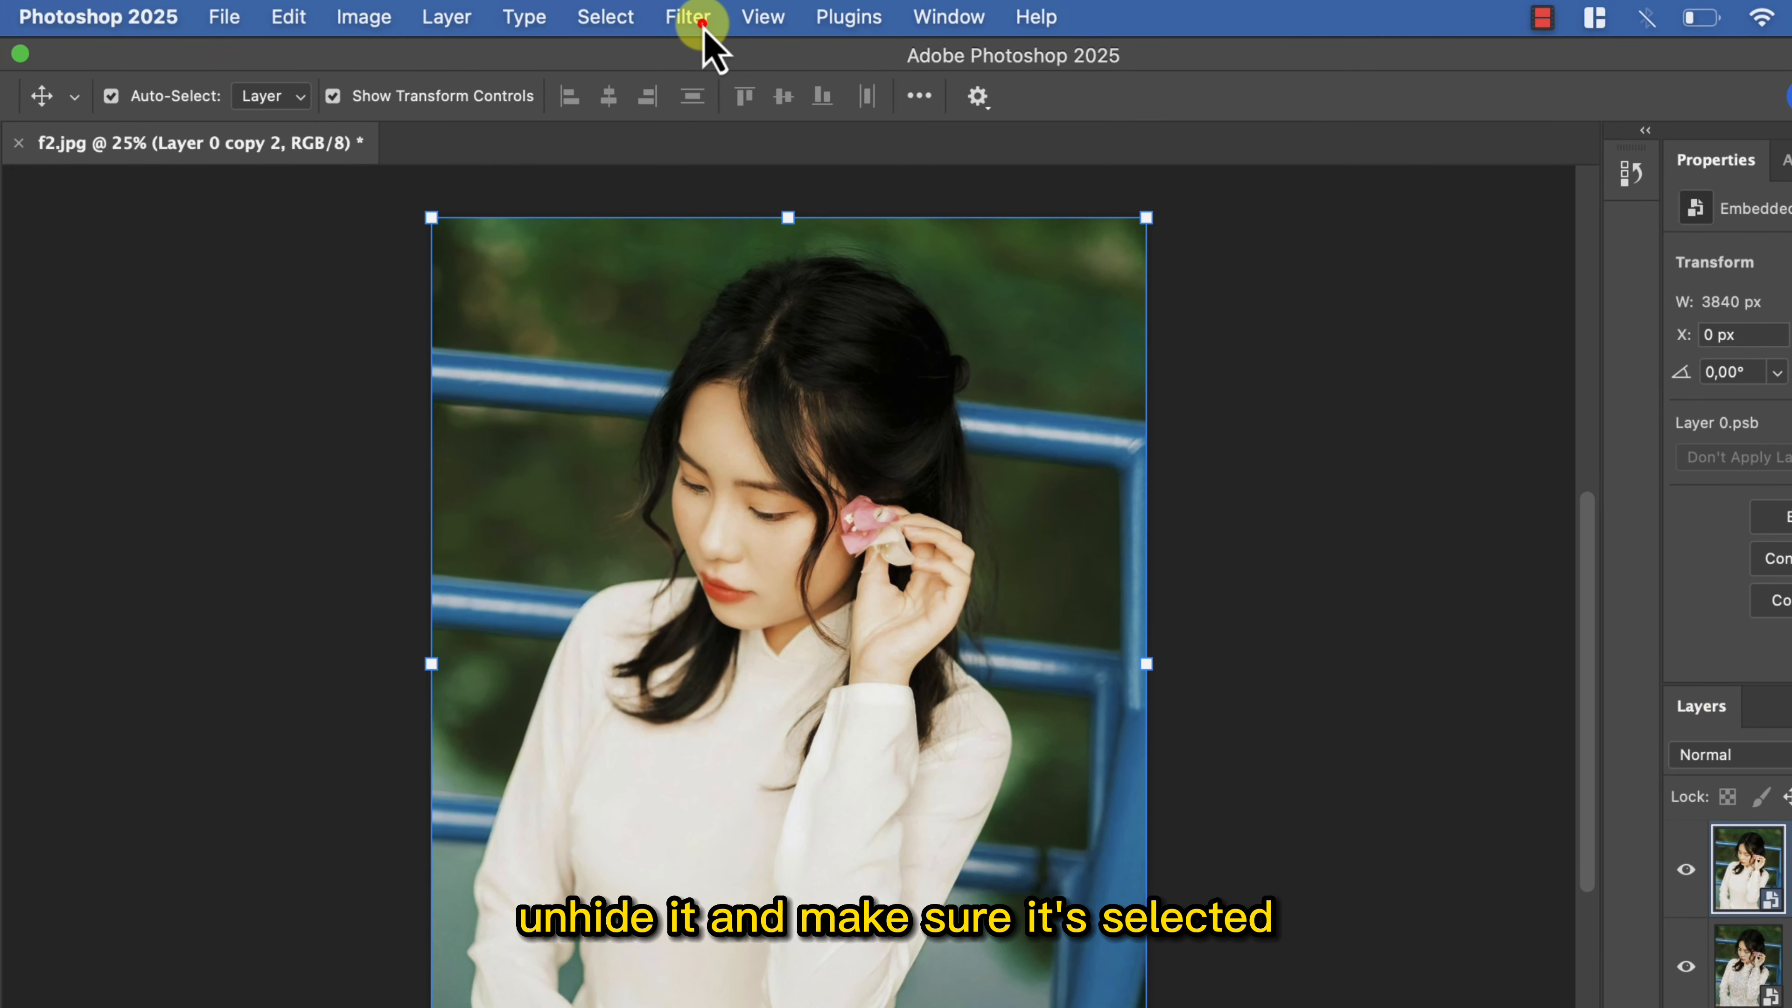
left_click(699, 20)
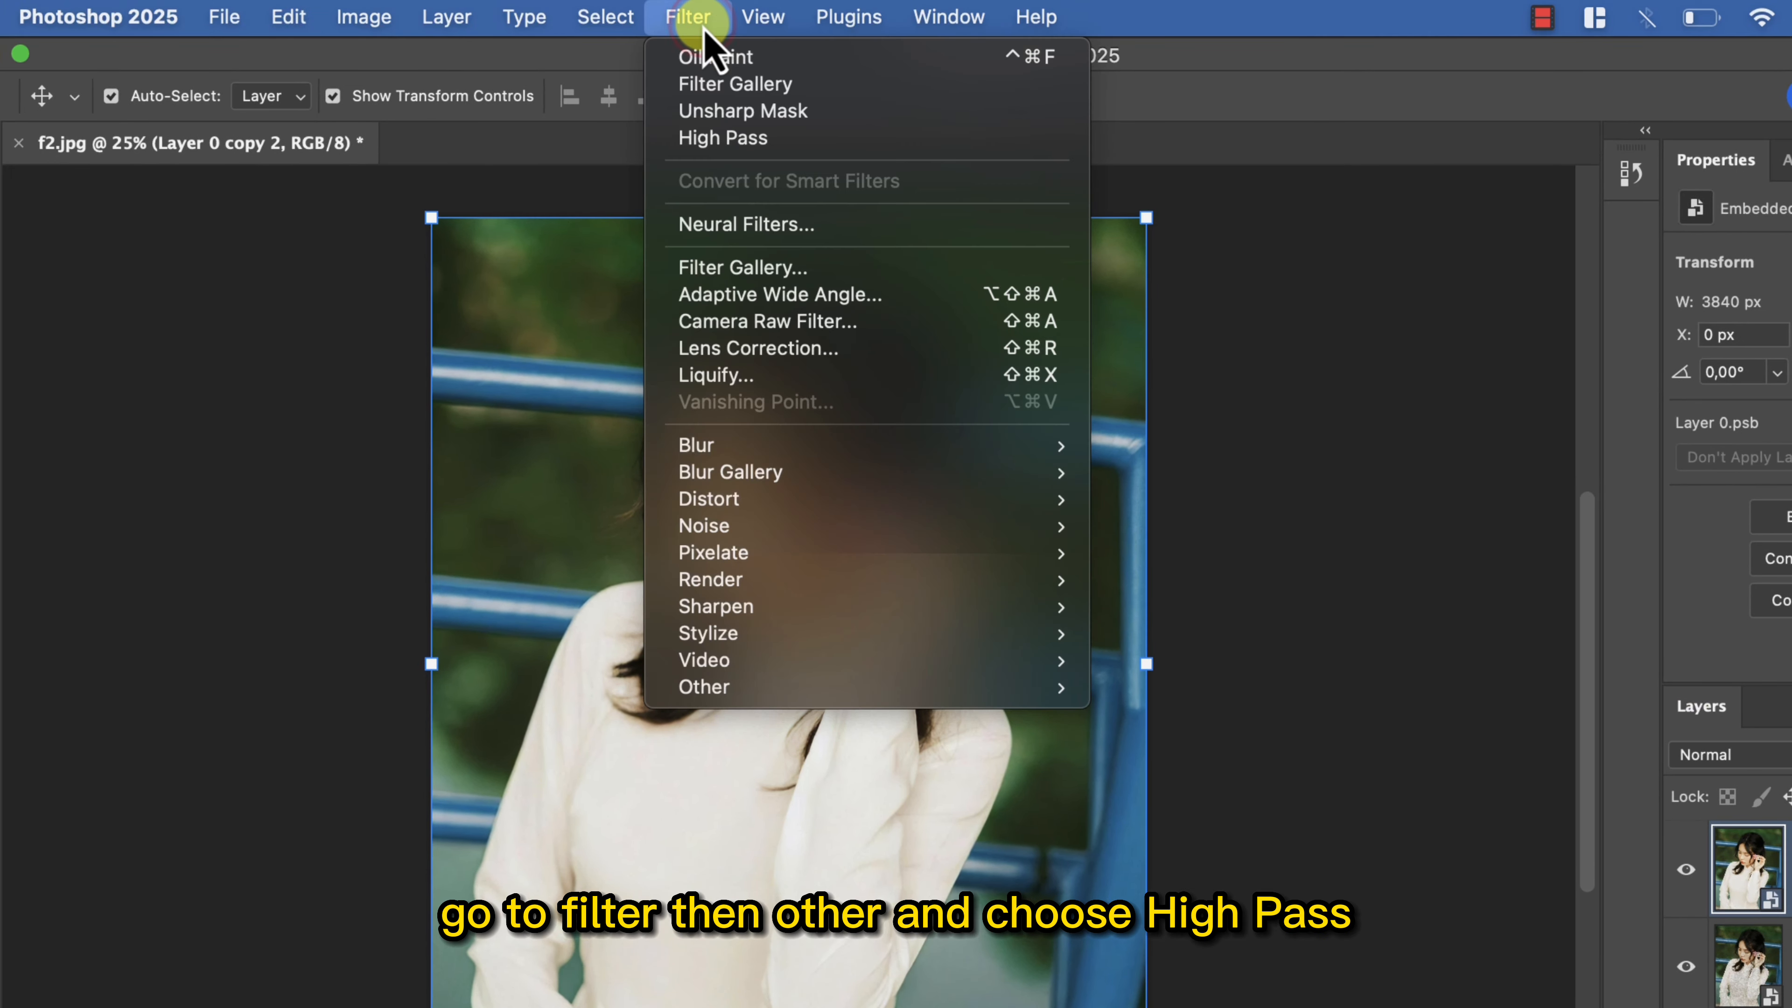
mouse_move(1034, 678)
left_click(1198, 714)
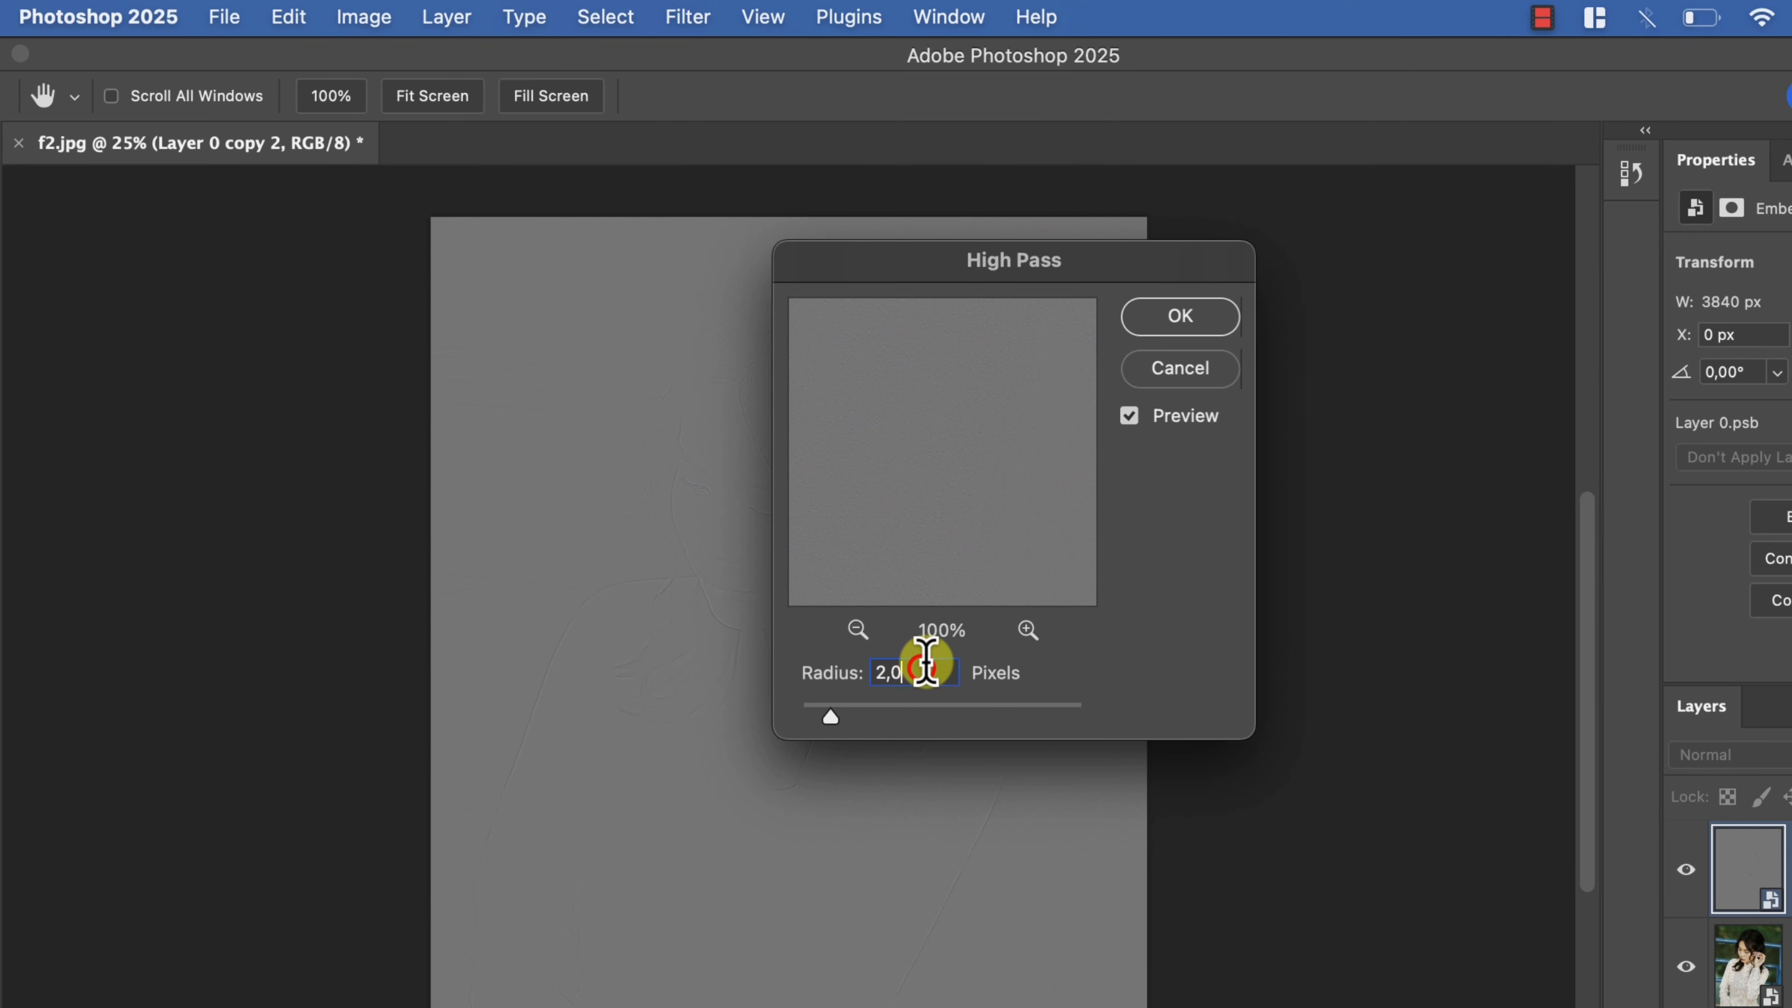
left_click(1179, 316)
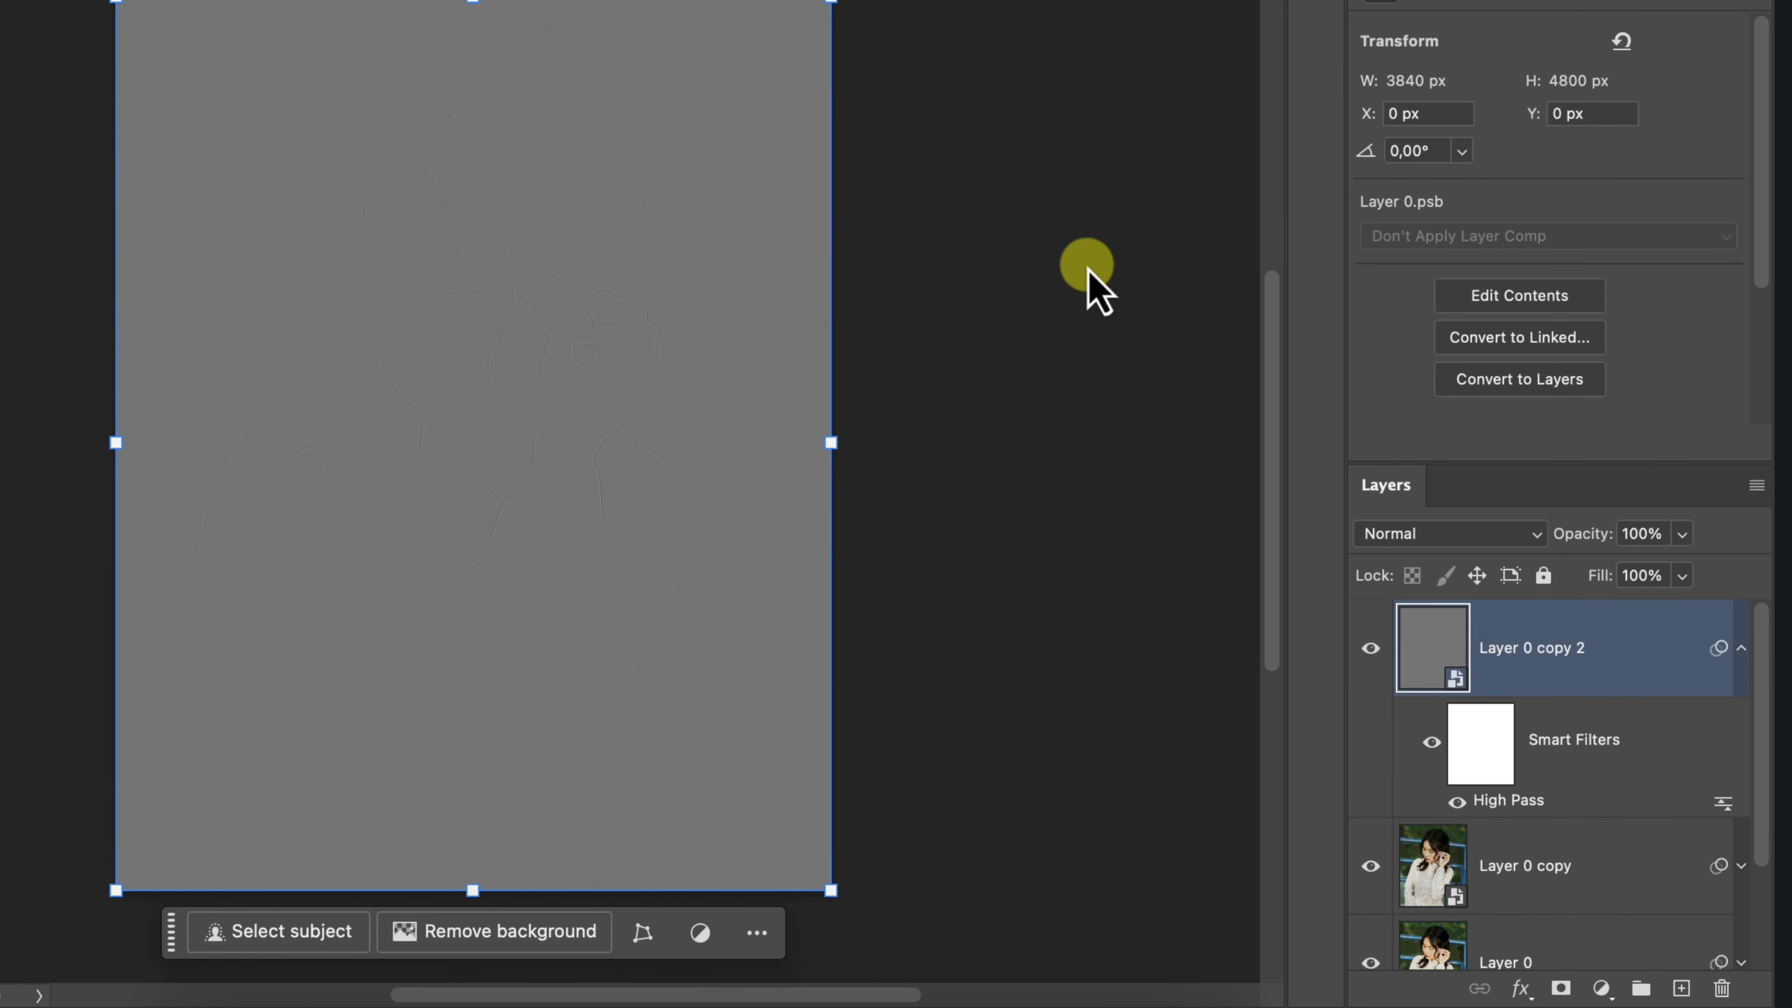
left_click(1427, 534)
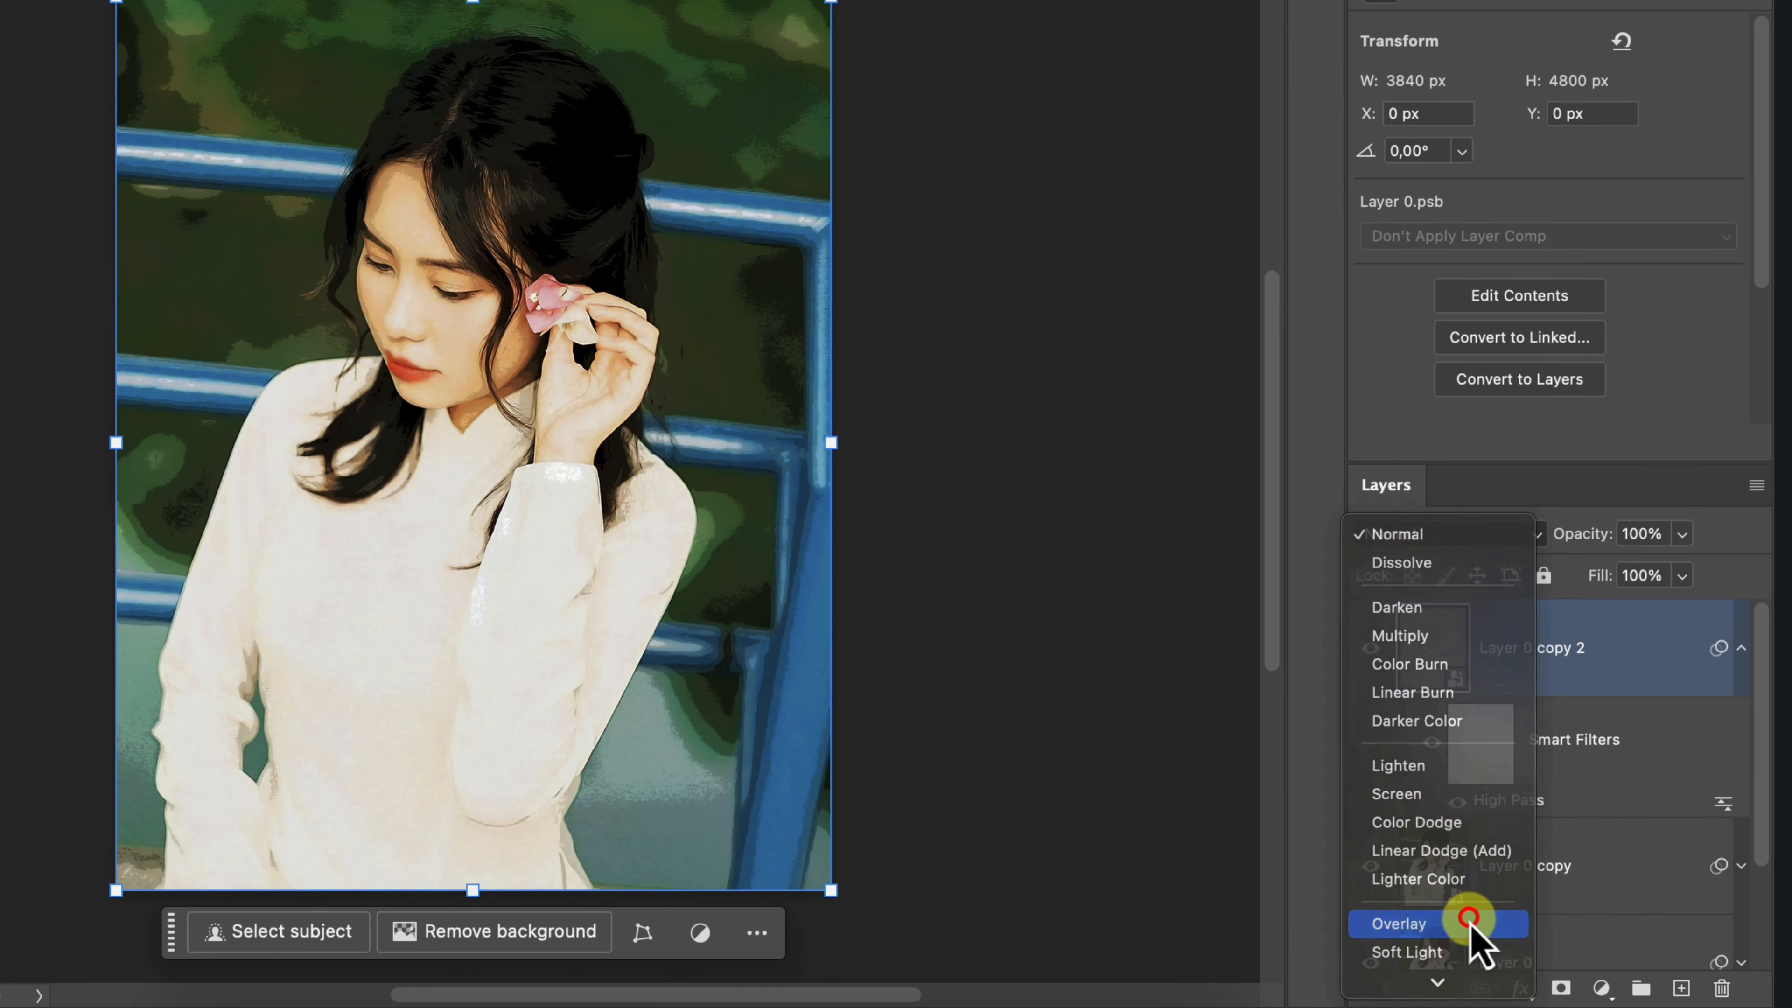
left_click(1471, 923)
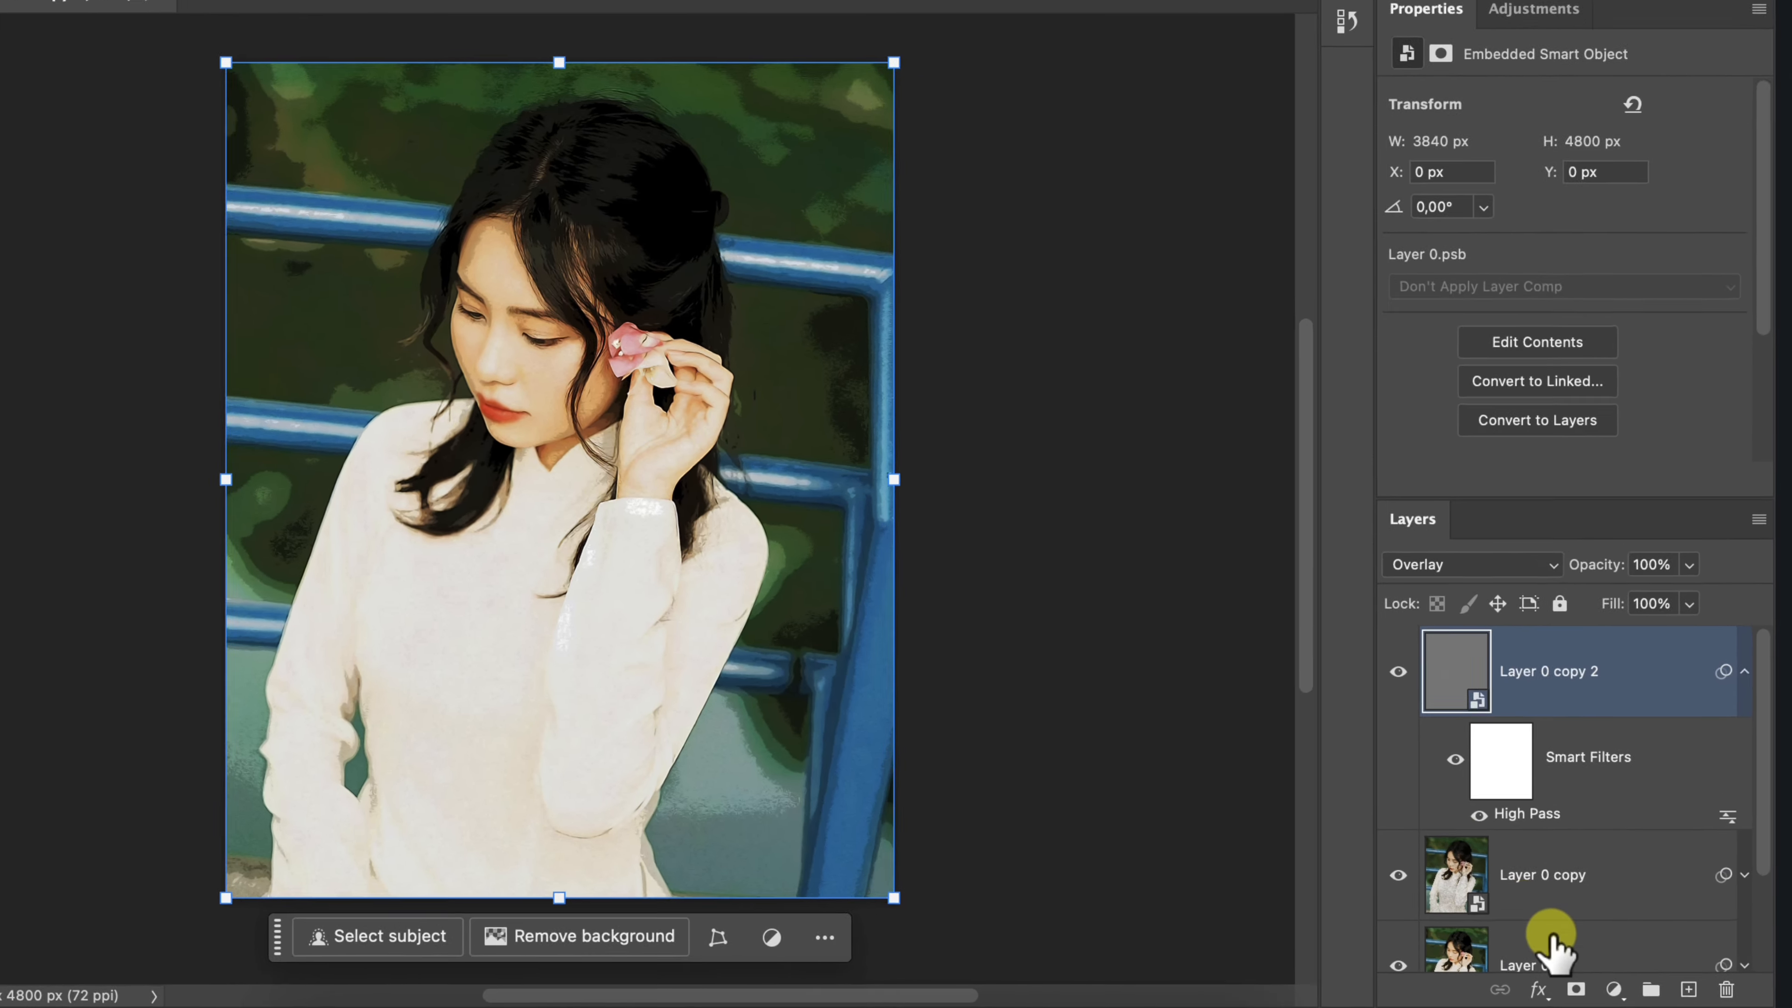
Add a Levels adjustment layer above Layer 0 copy 2 with midtones at 0.84 and the white input at 222.
left_click(1635, 992)
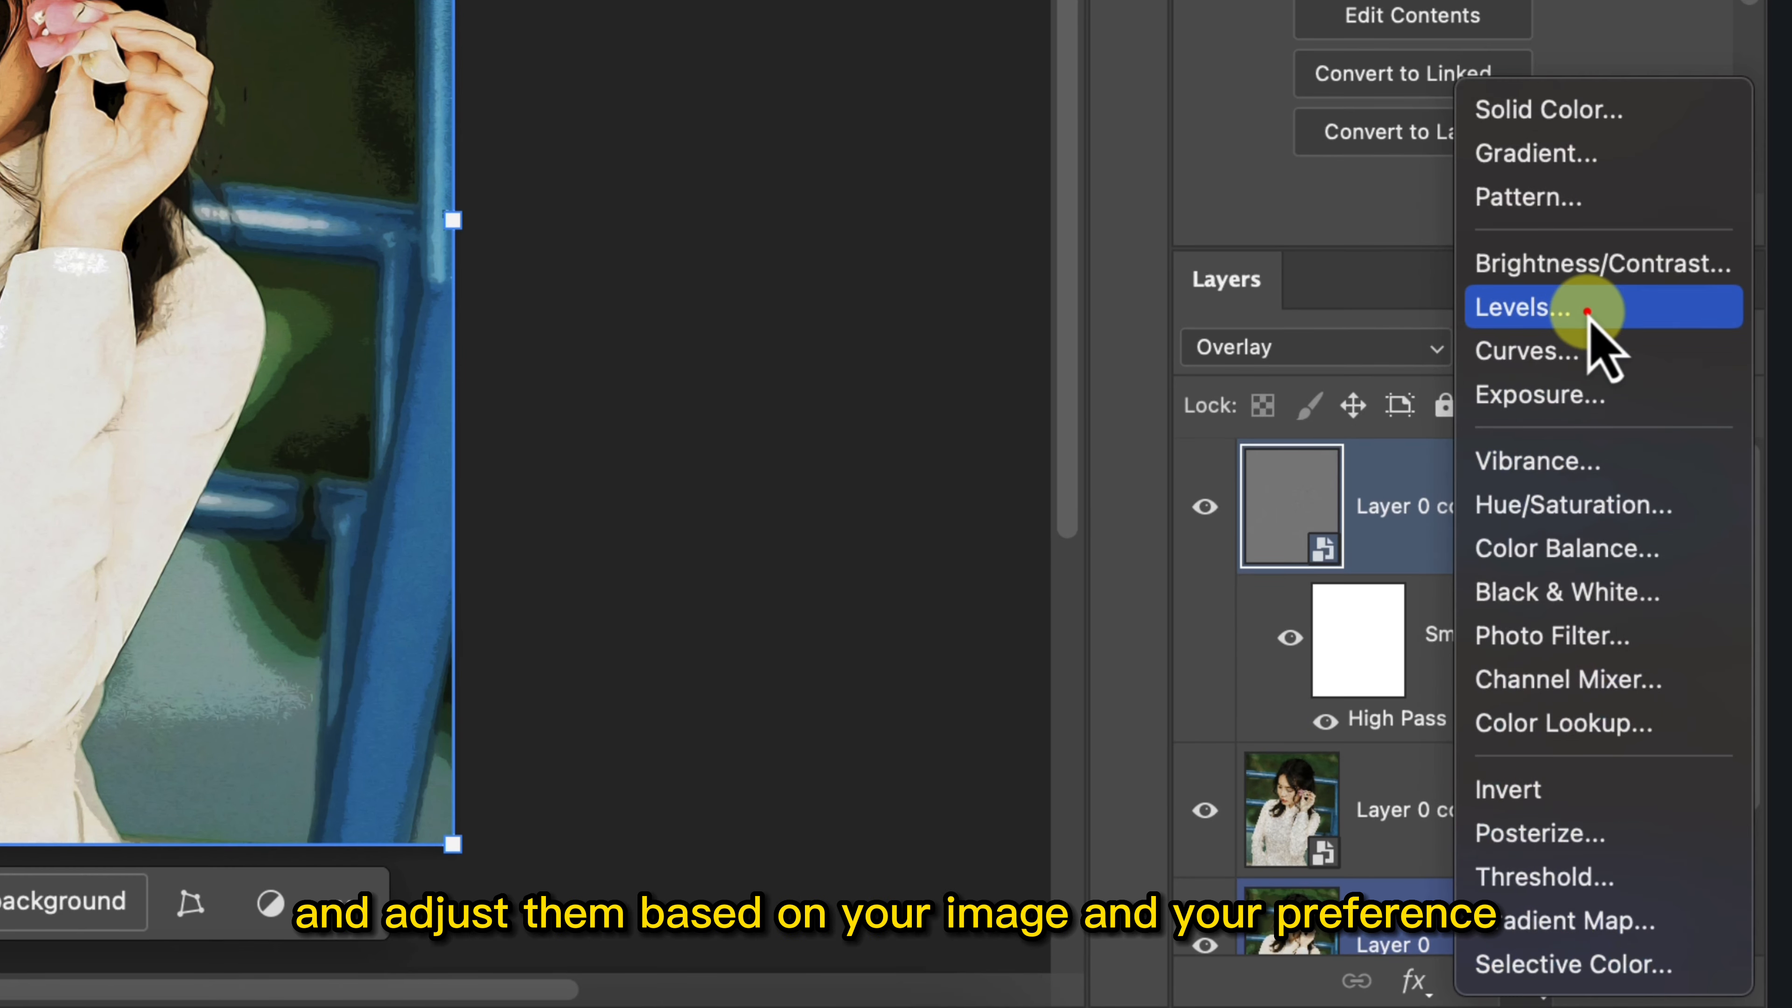
left_click(1588, 311)
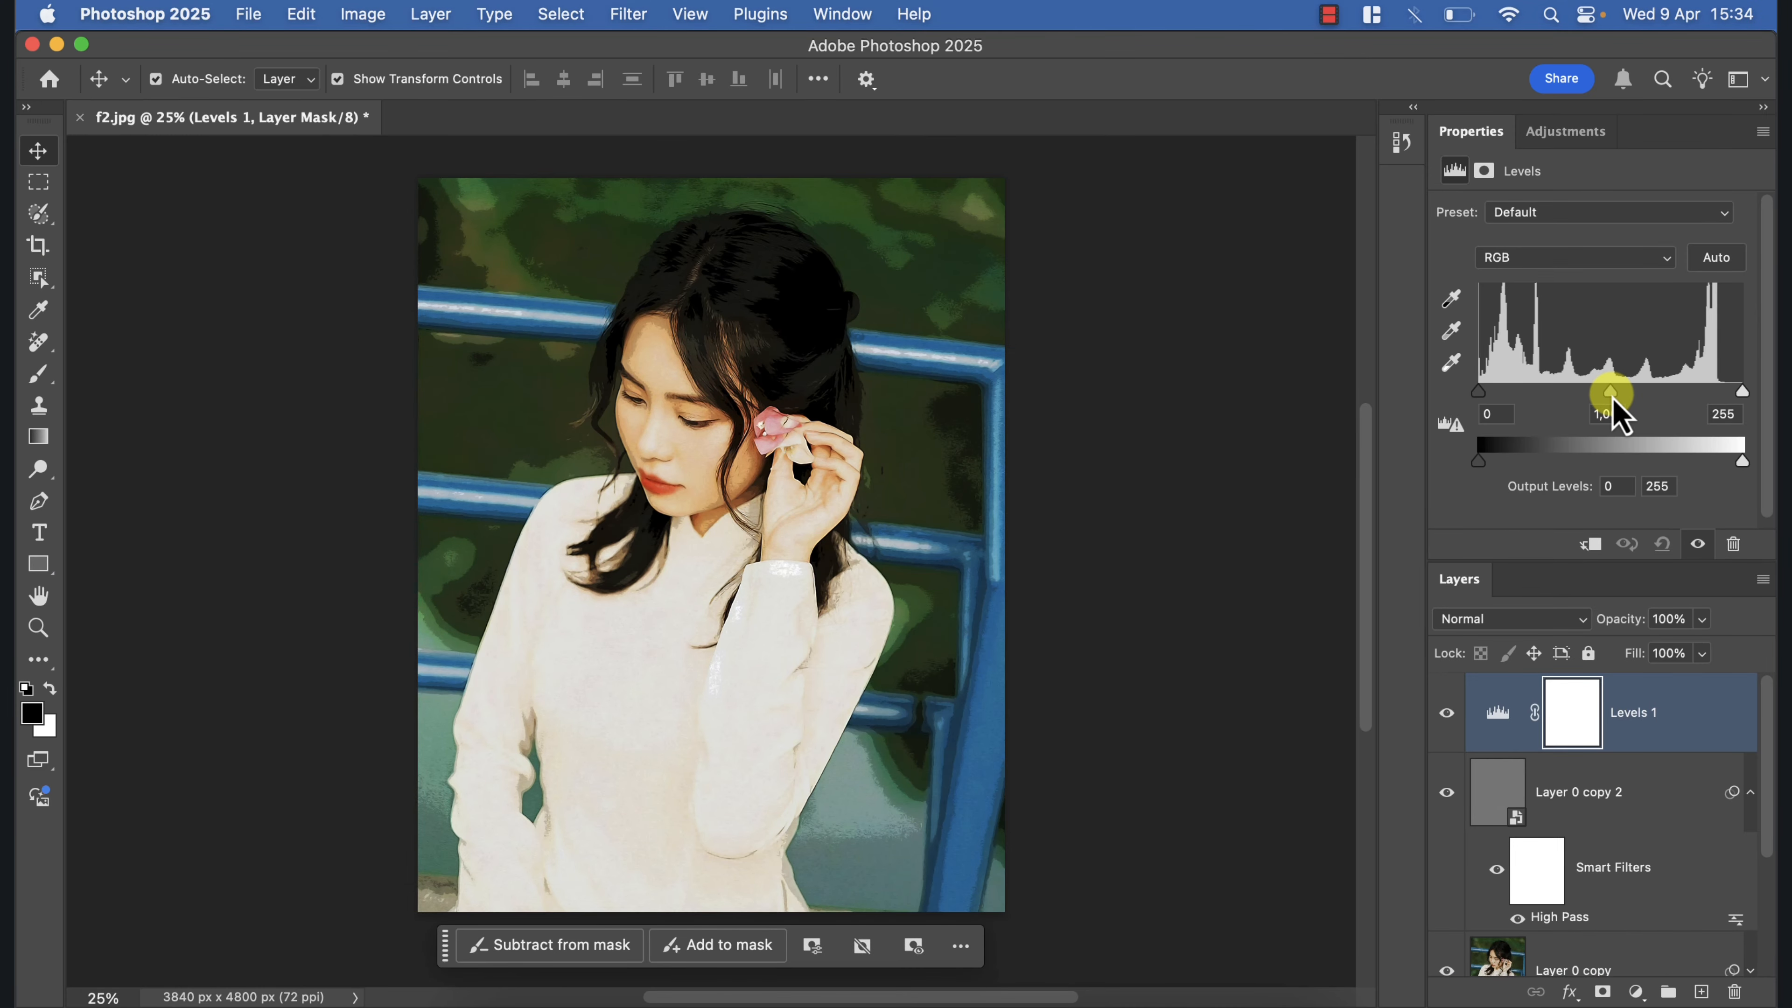
left_click_drag(1612, 396, 1619, 392)
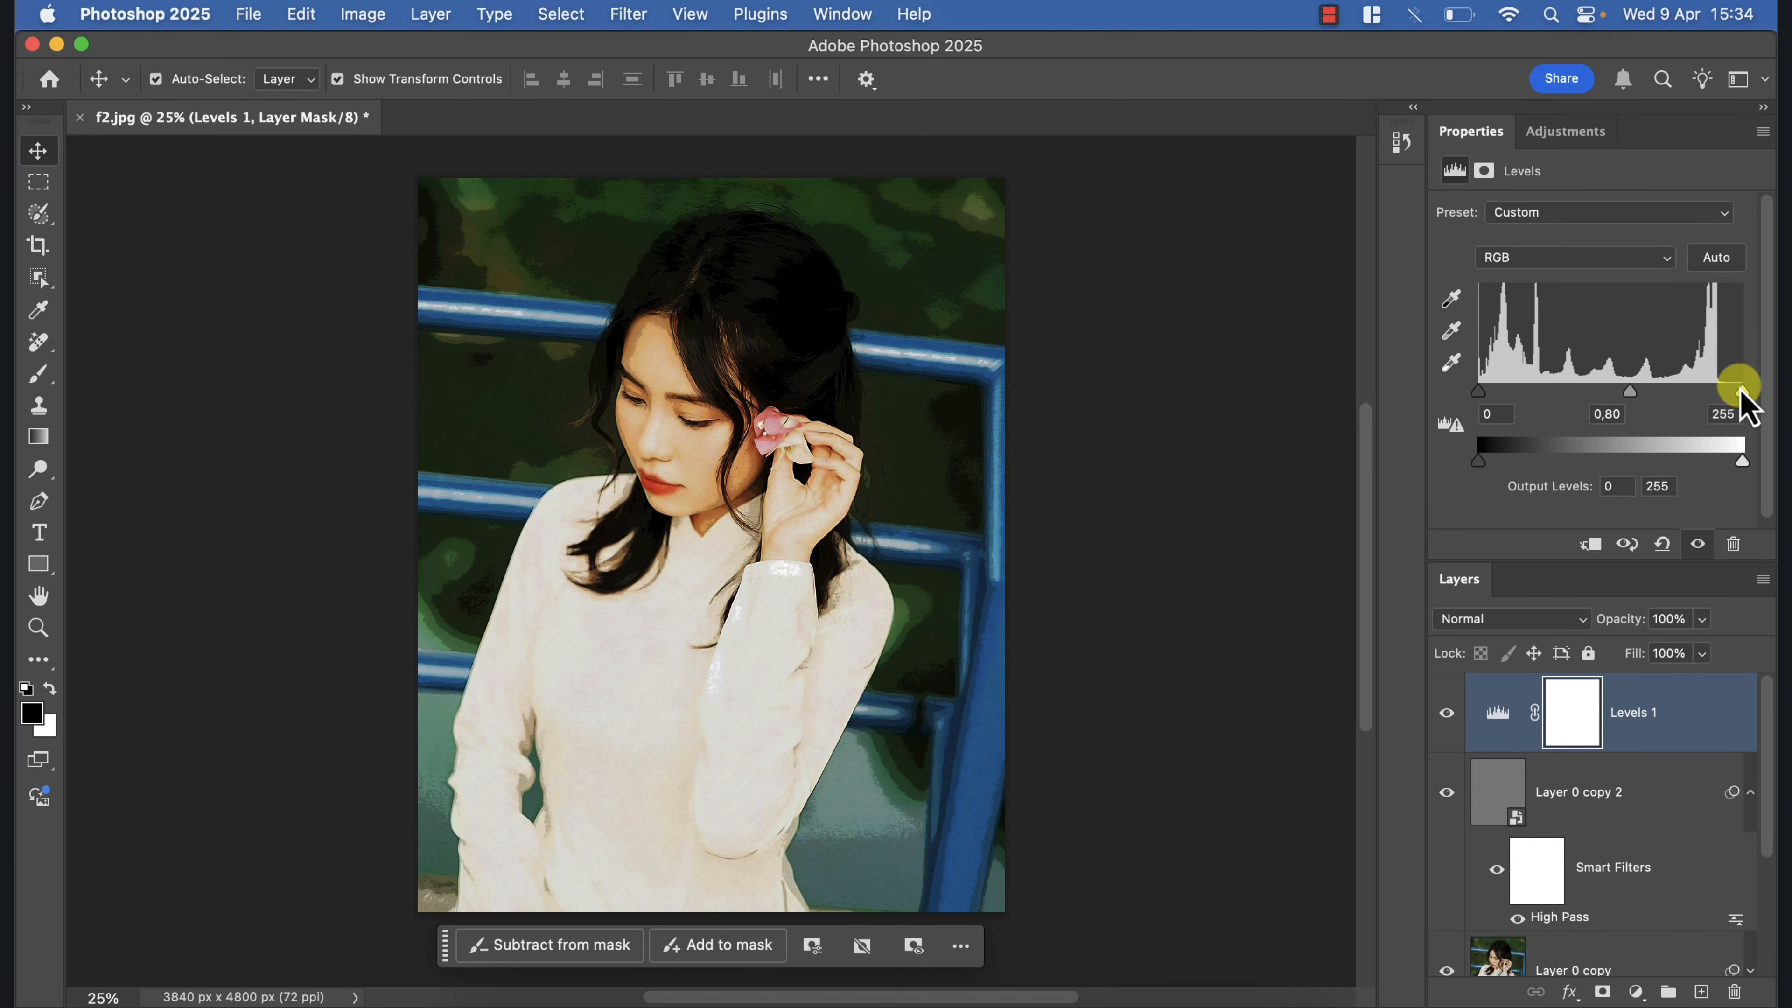
left_click_drag(1741, 390, 1606, 392)
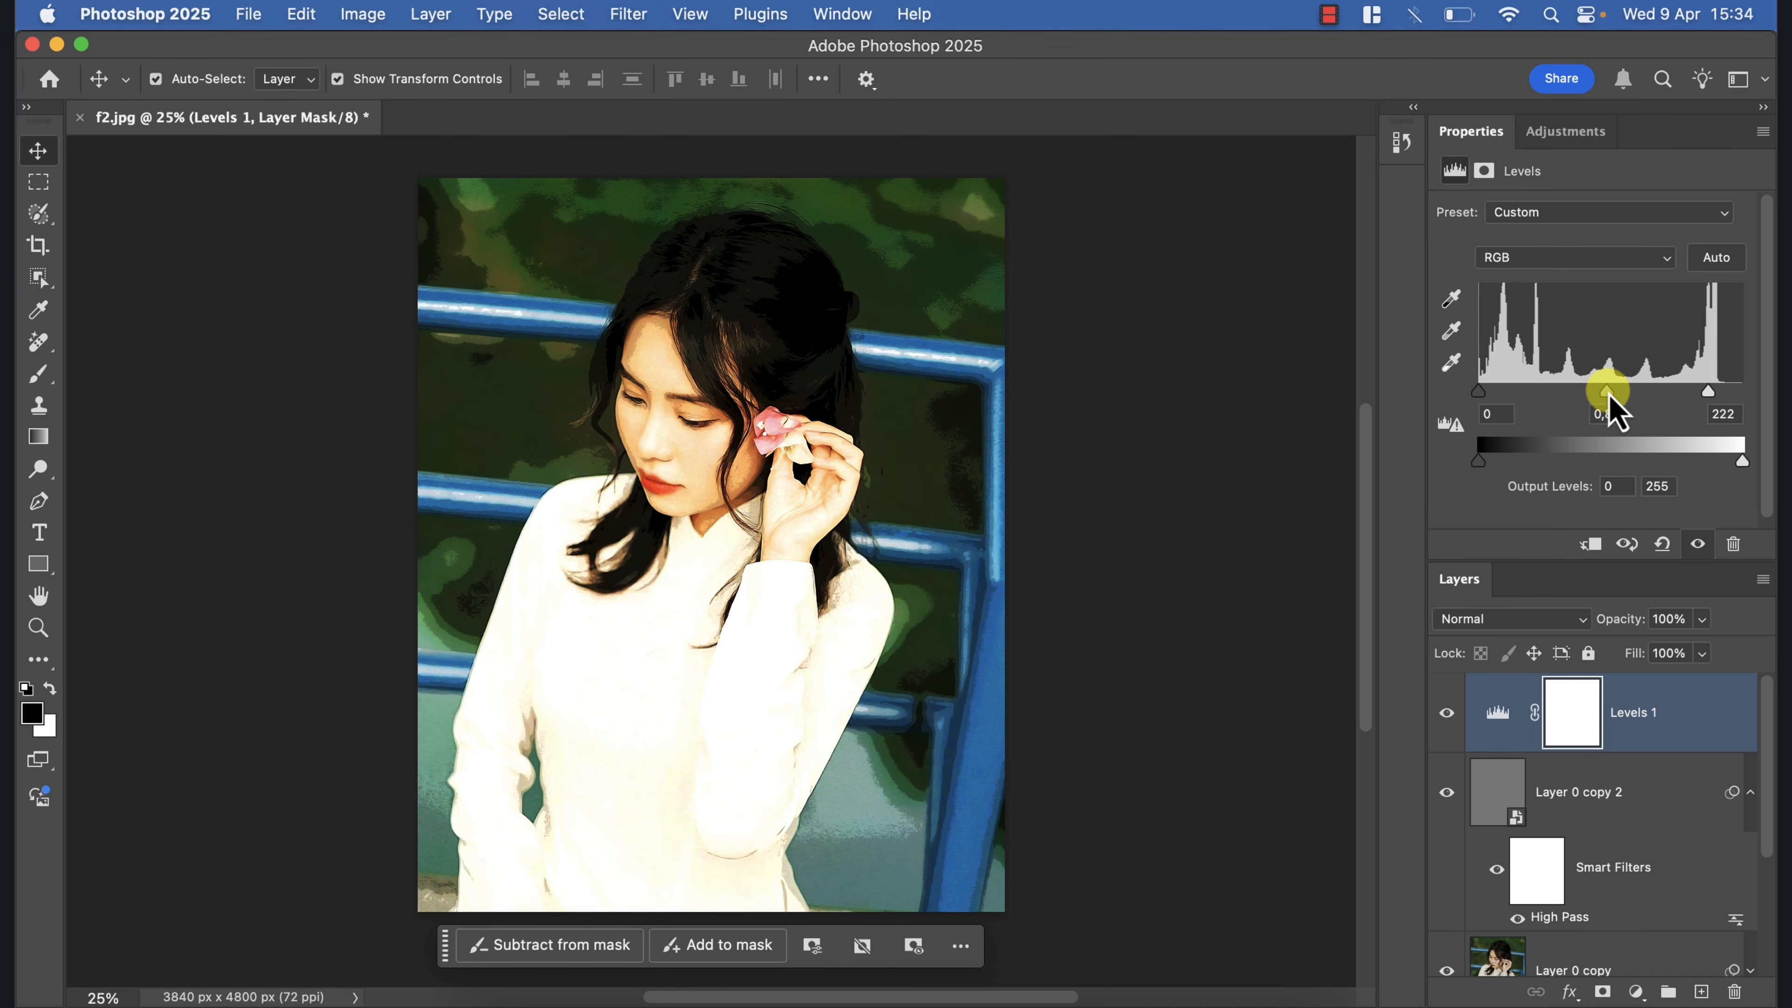
Add a Vibrance adjustment layer above the Levels layer with Vibrance +10 and Saturation +5.
left_click(1628, 916)
left_click(1636, 991)
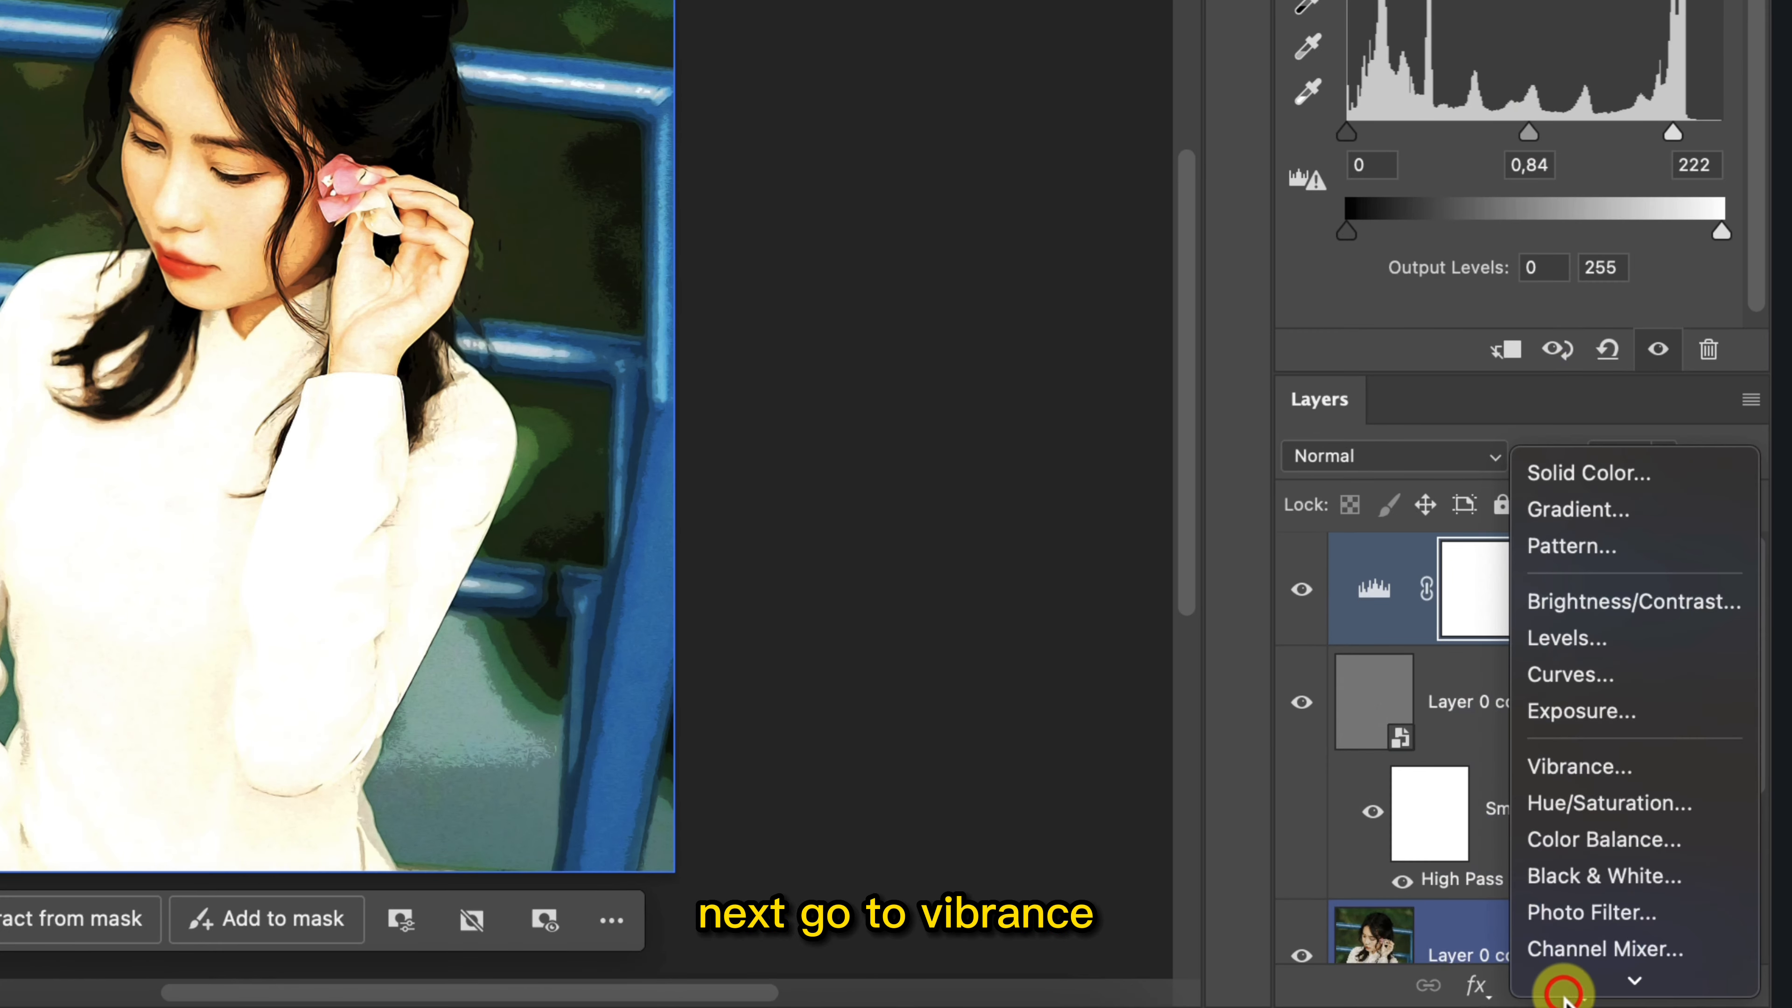
left_click(1673, 555)
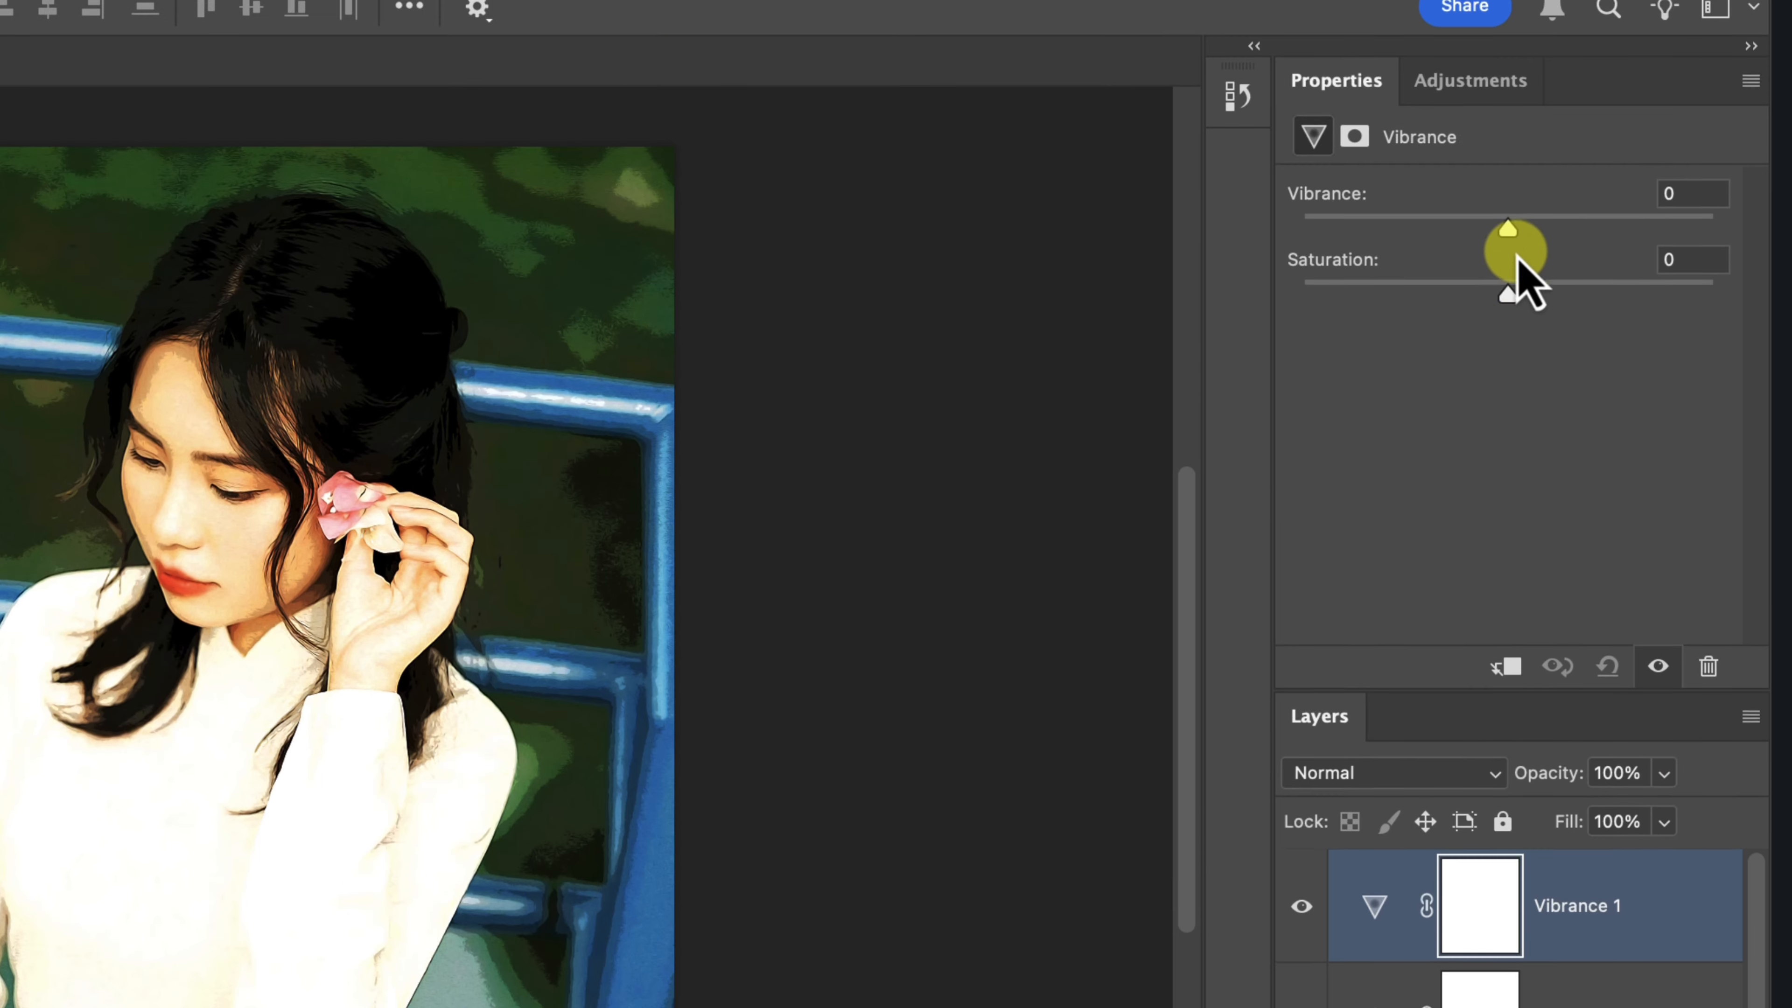
left_click_drag(1508, 326, 1511, 342)
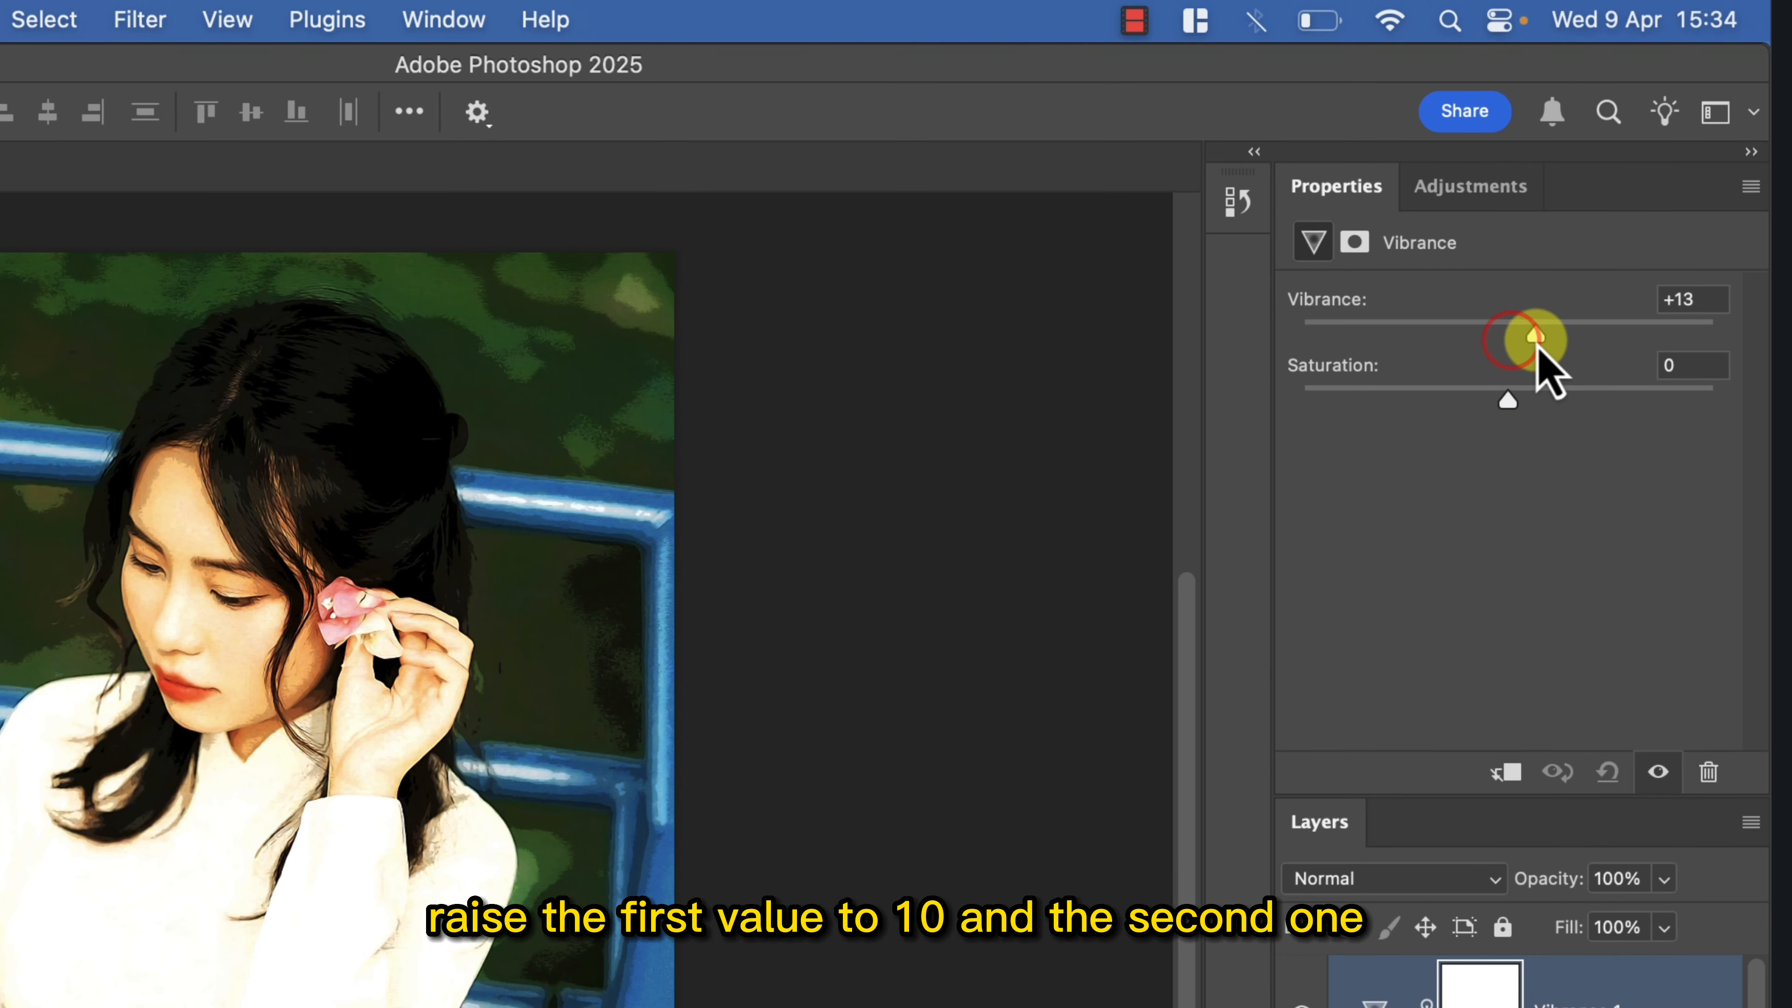
left_click(1508, 401)
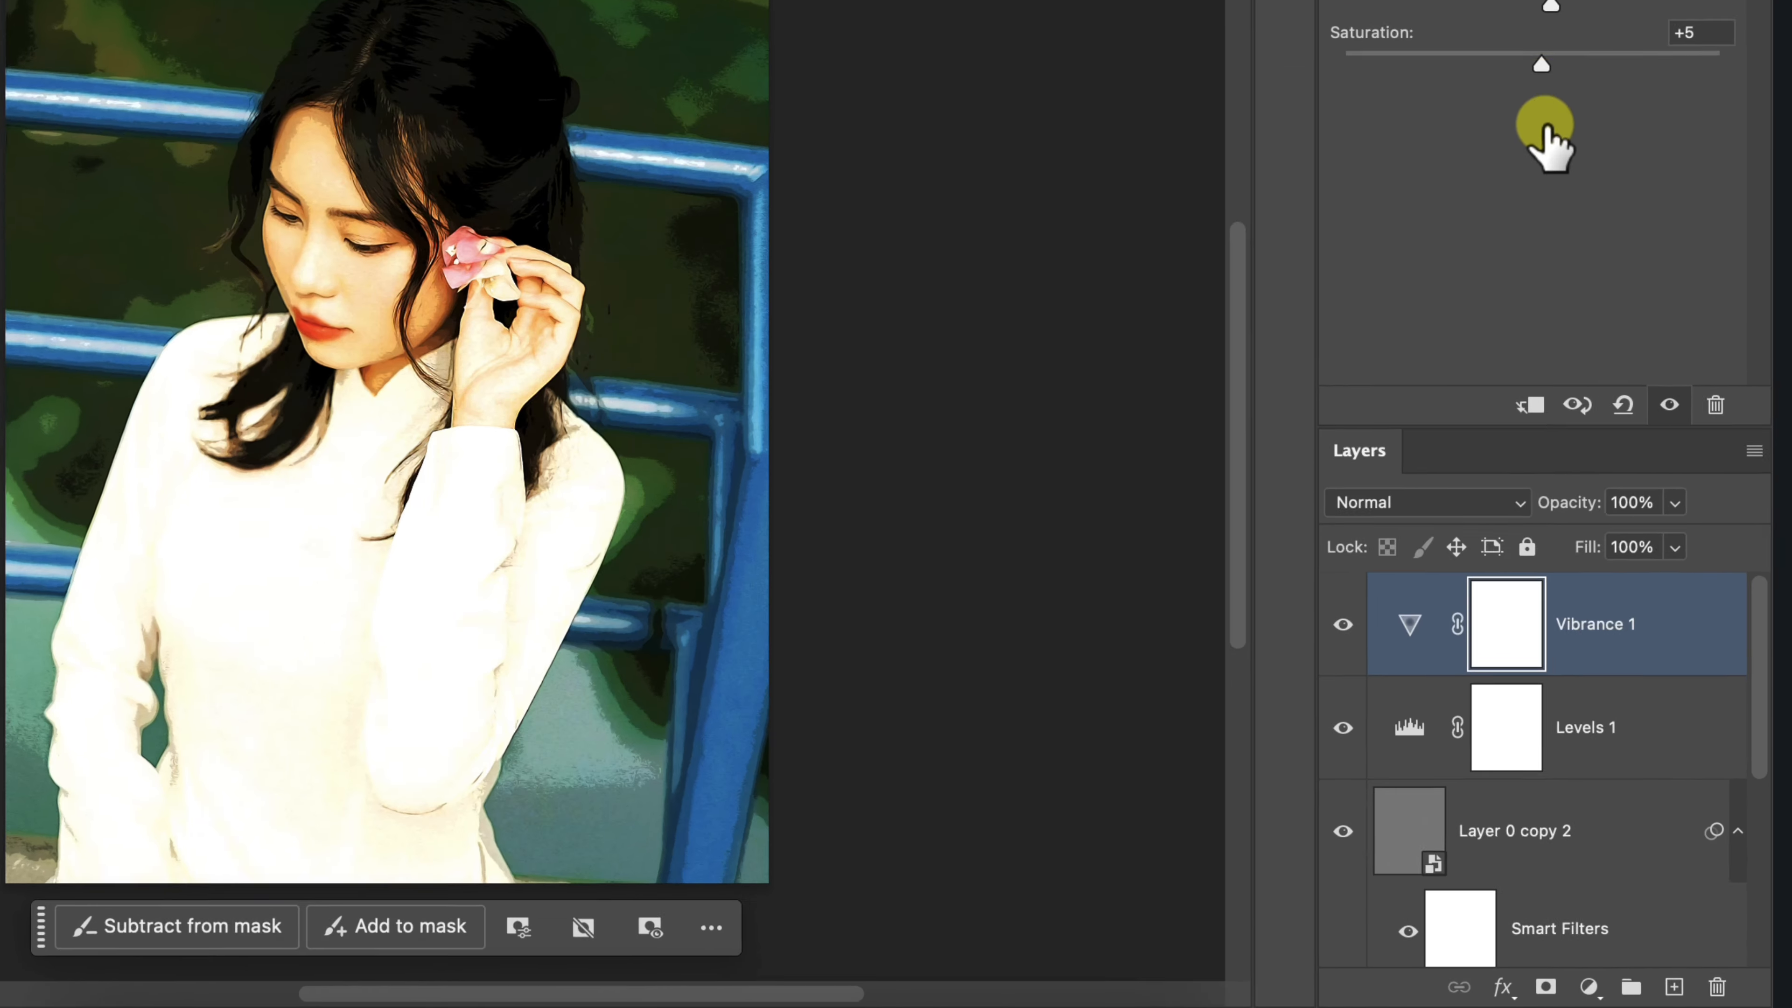
Add a Color Lookup adjustment layer using the 3Strip.look 3D LUT and set its opacity to 50%.
left_click(1623, 872)
left_click(1637, 992)
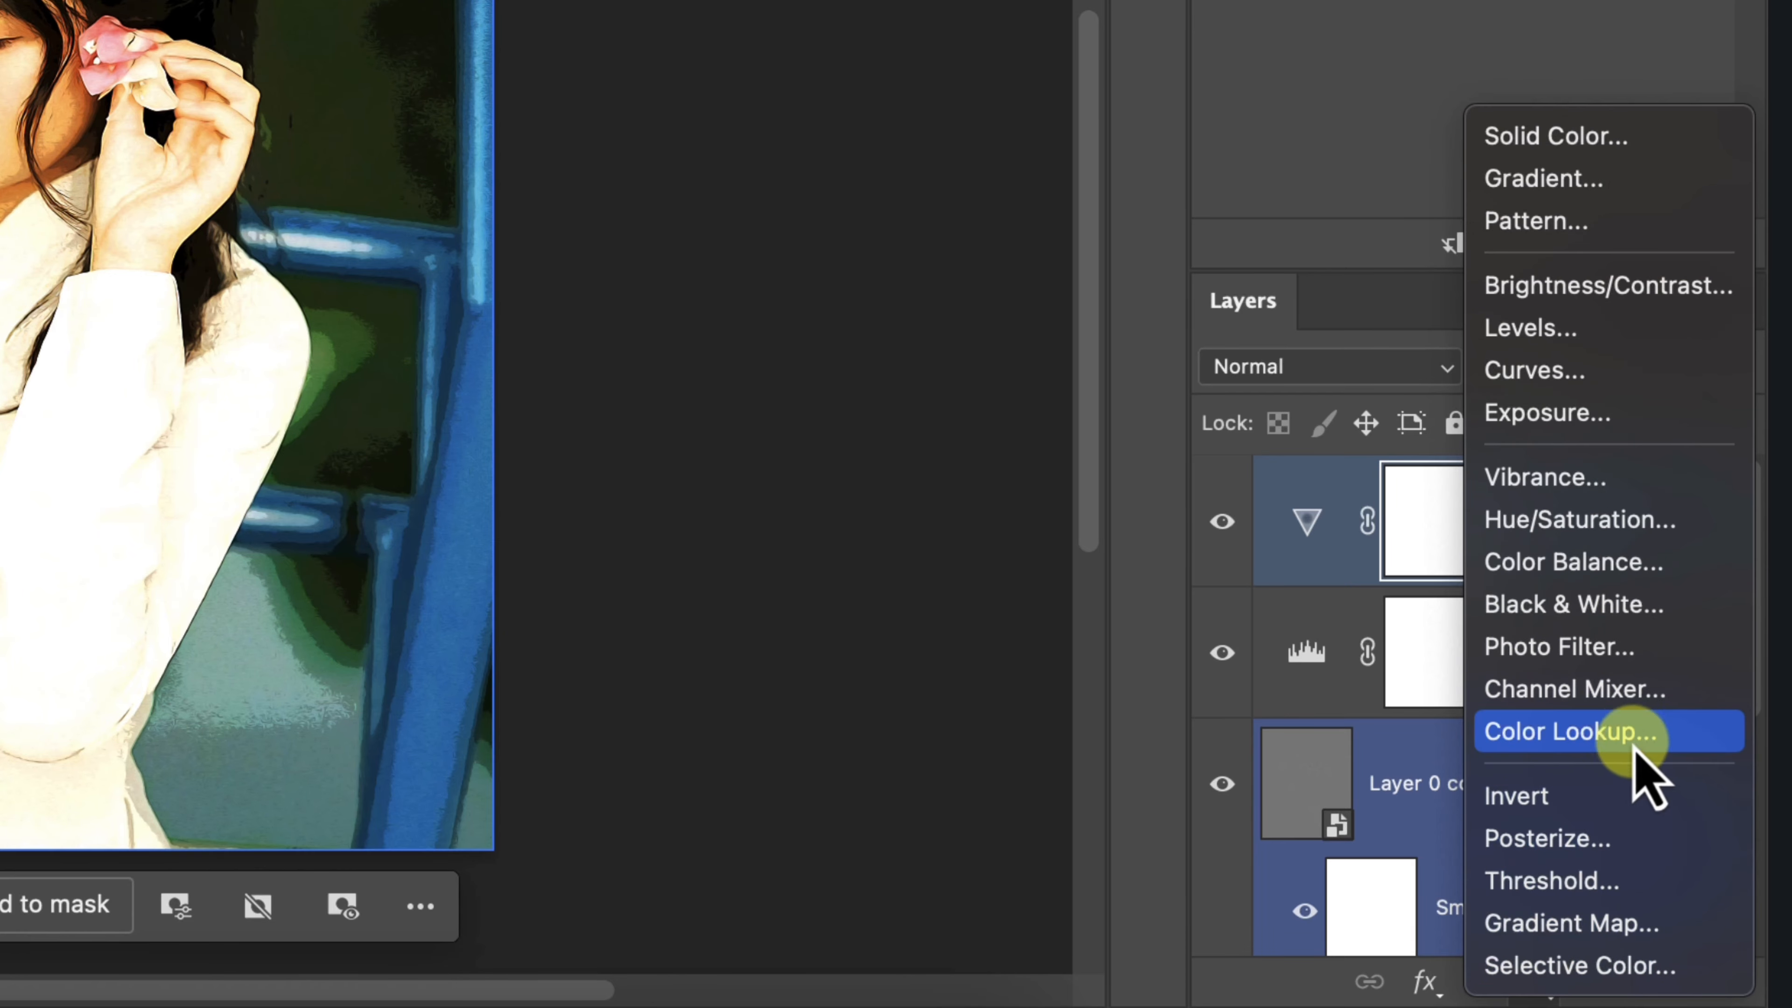
left_click(1636, 731)
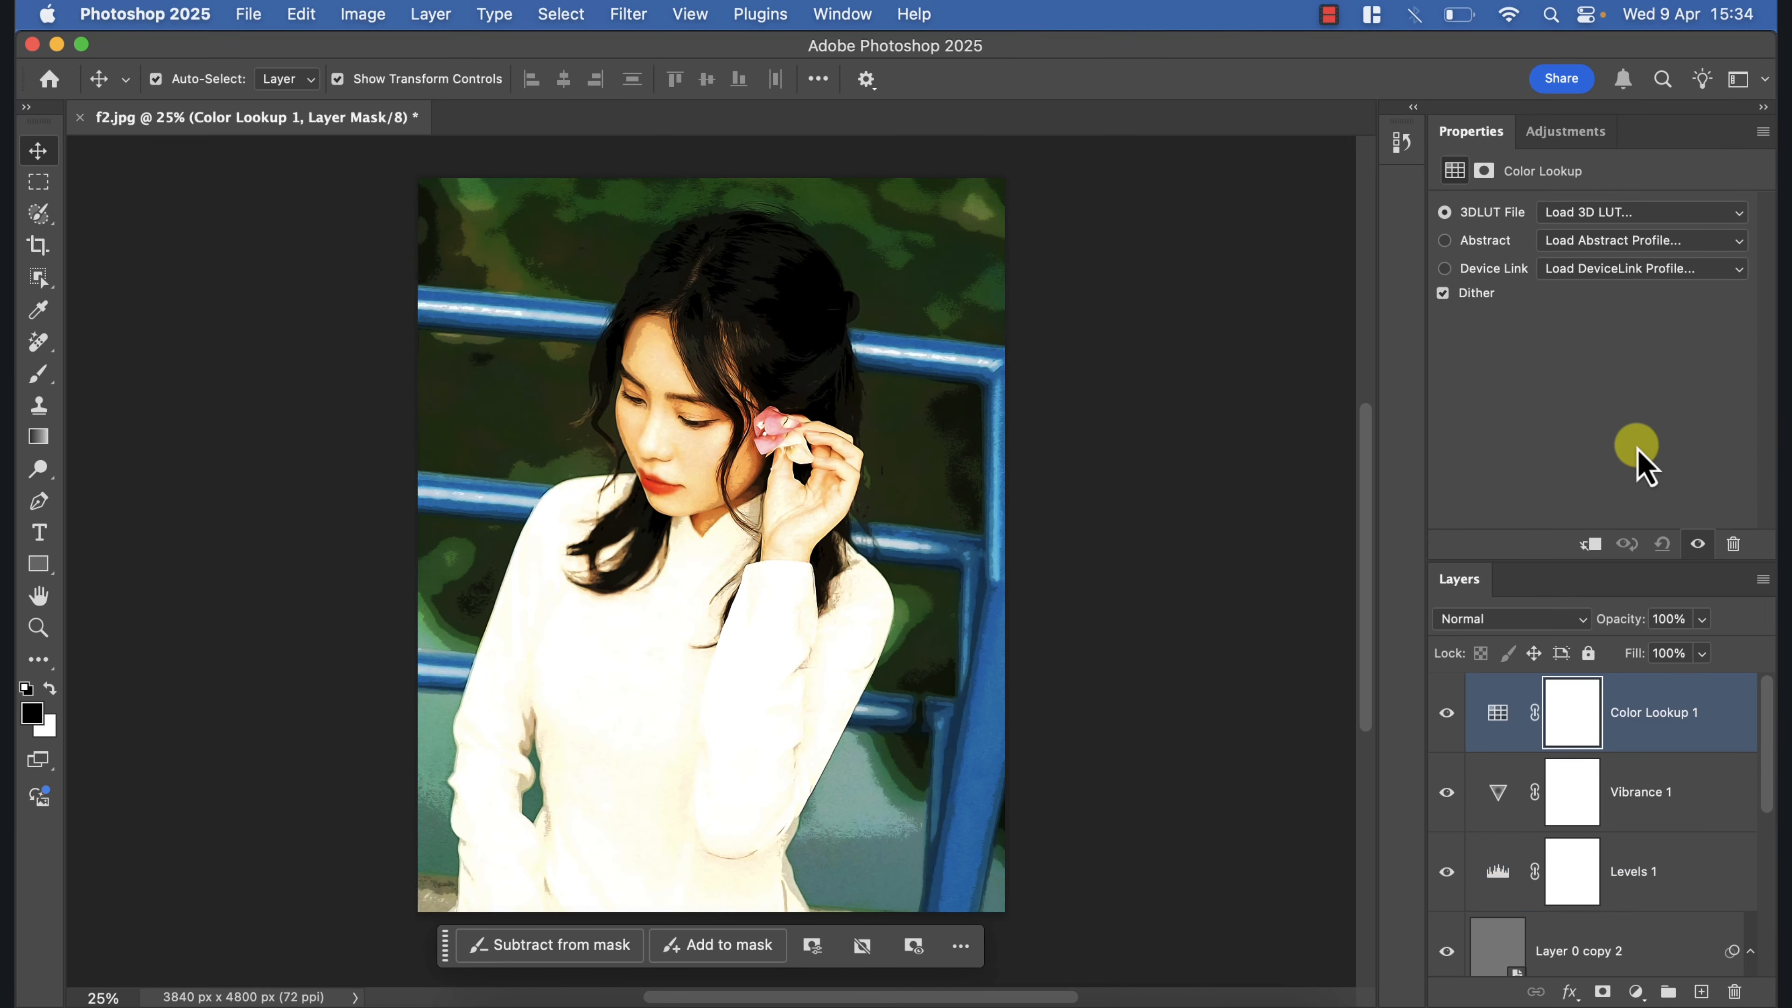
left_click(1600, 210)
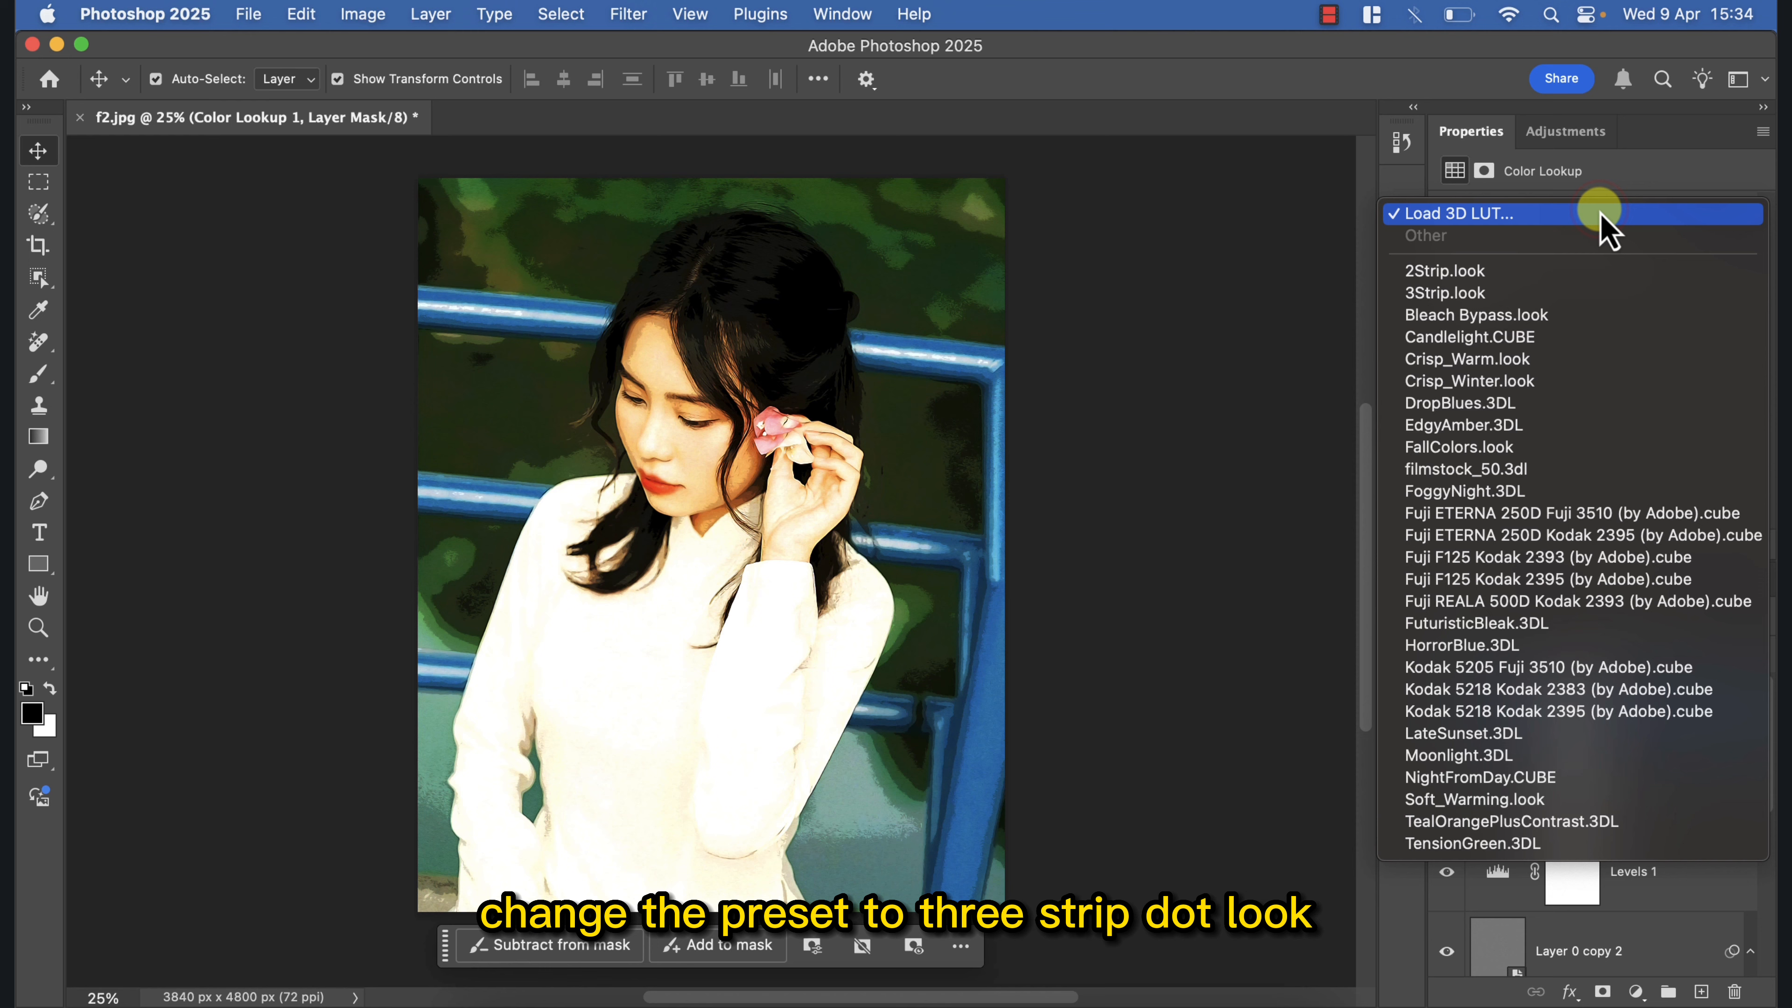
left_click(1596, 293)
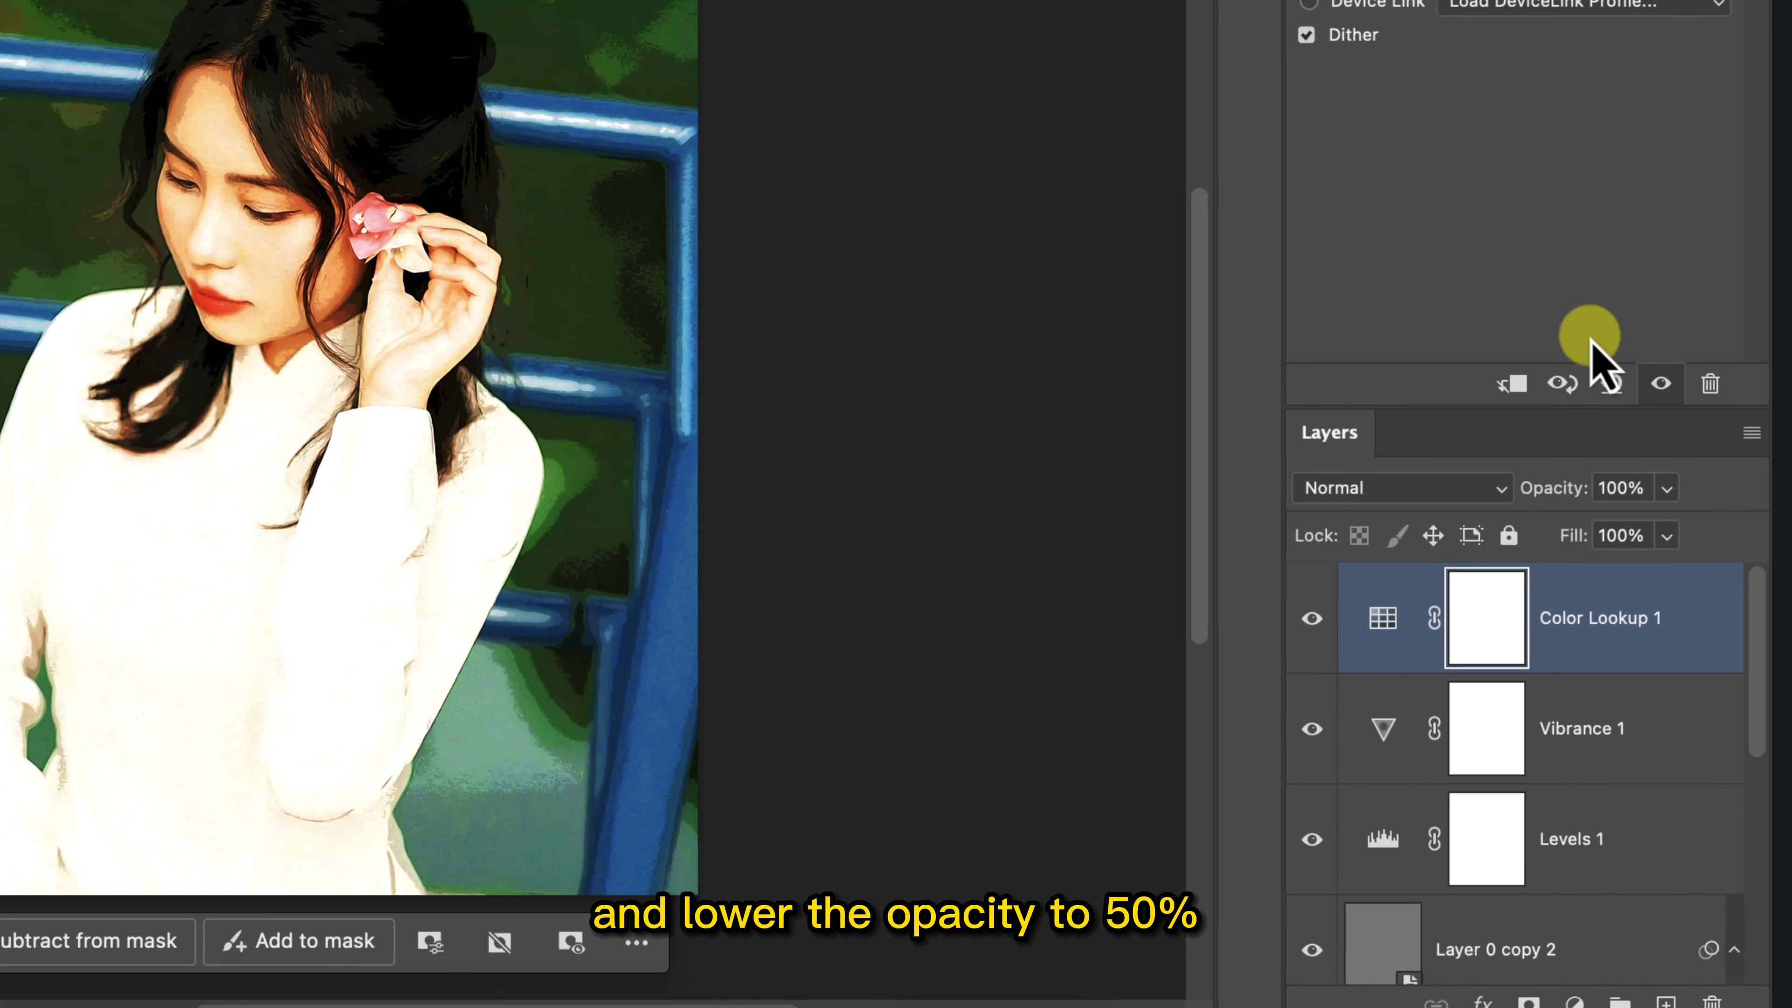
left_click(1623, 487)
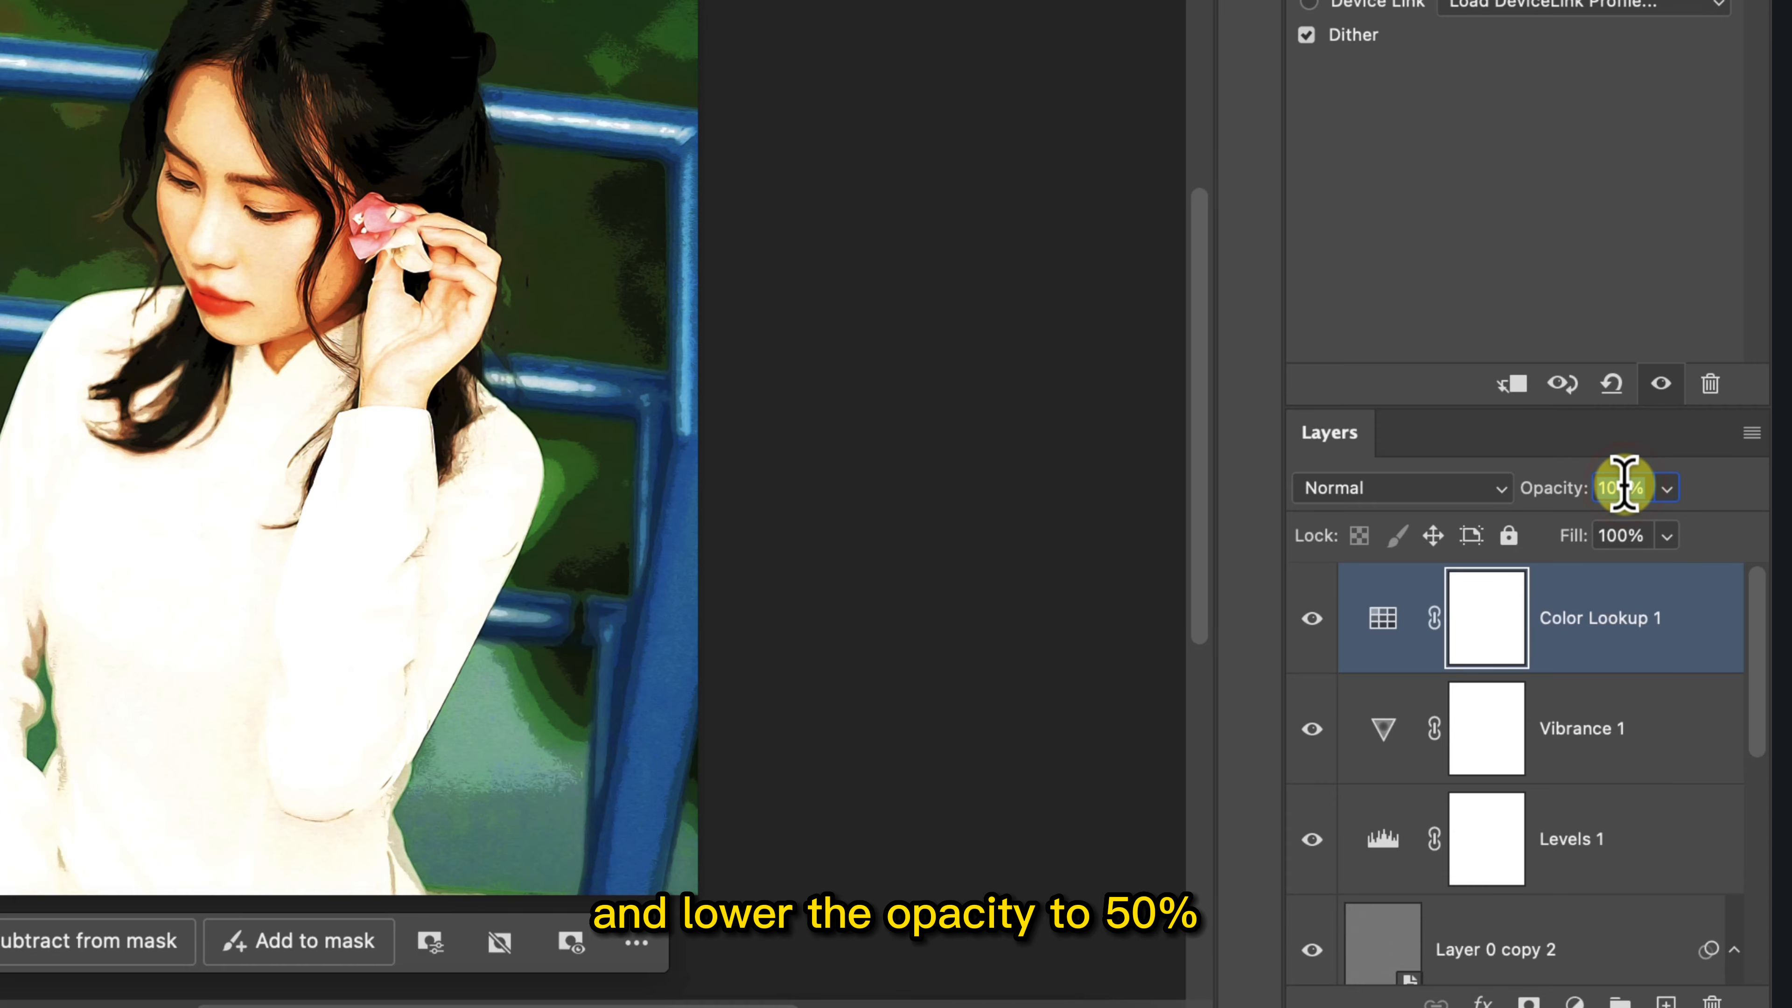
type("50")
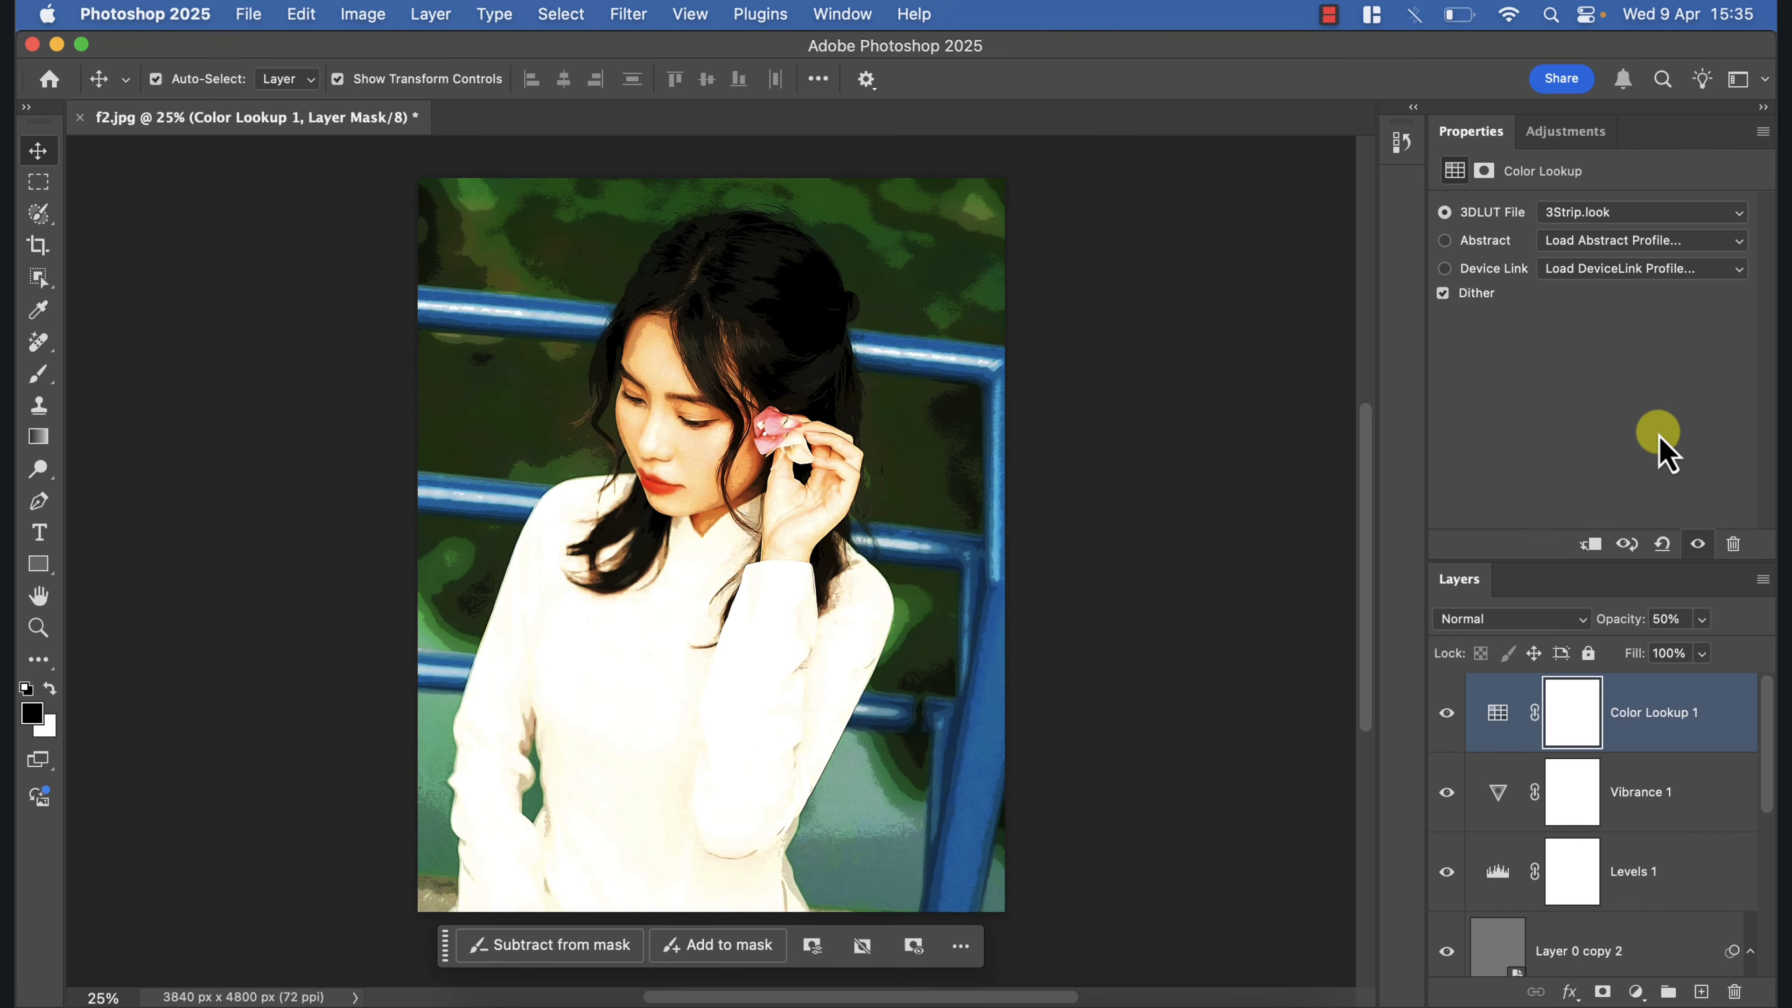